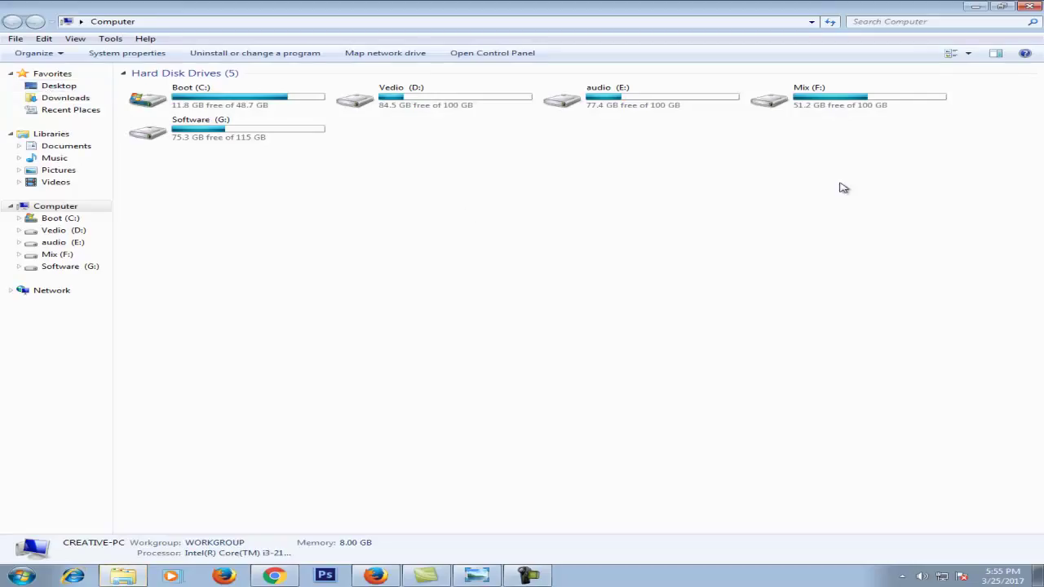
- Navigate from Mix (F:) through Graphicriver and Design into the Creative folder
{"action": "left_click", "coordinate": [850, 114]}
{"action": "double_click", "coordinate": [850, 114]}
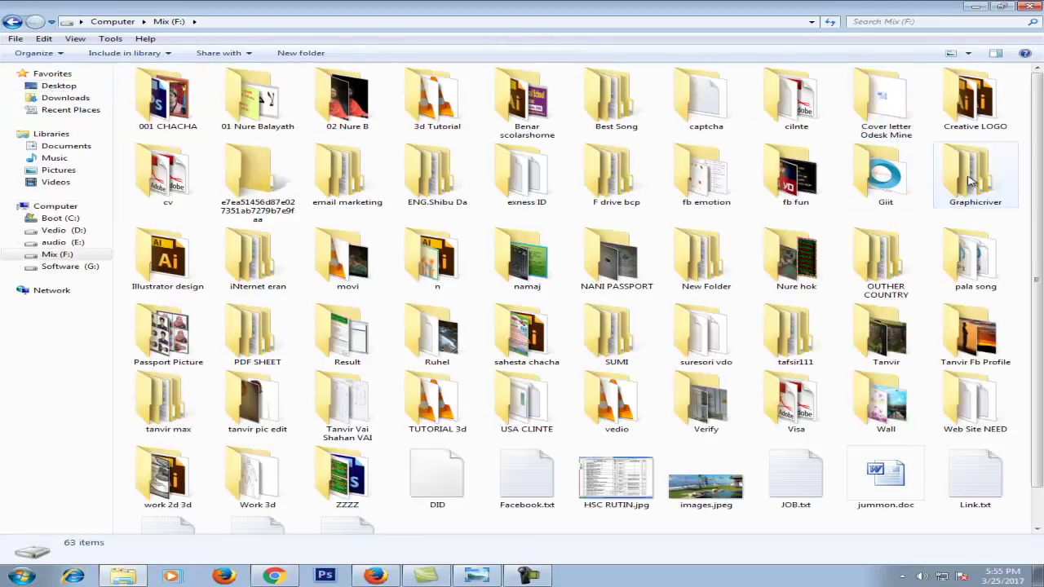
{"action": "double_click", "coordinate": [977, 171]}
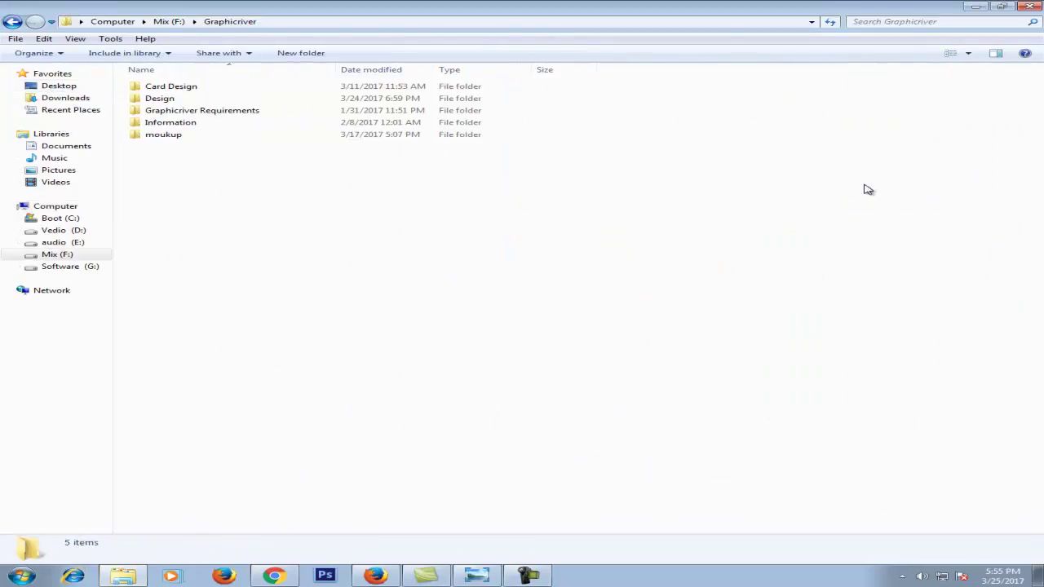
{"action": "left_click", "coordinate": [181, 104]}
{"action": "double_click", "coordinate": [189, 105]}
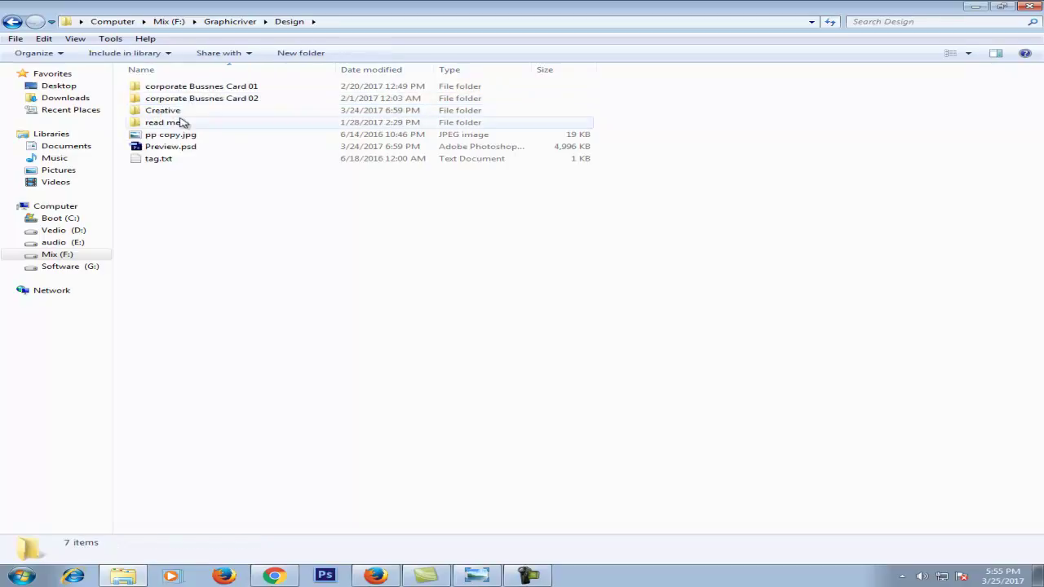
{"action": "left_click", "coordinate": [159, 113]}
{"action": "double_click", "coordinate": [156, 112]}
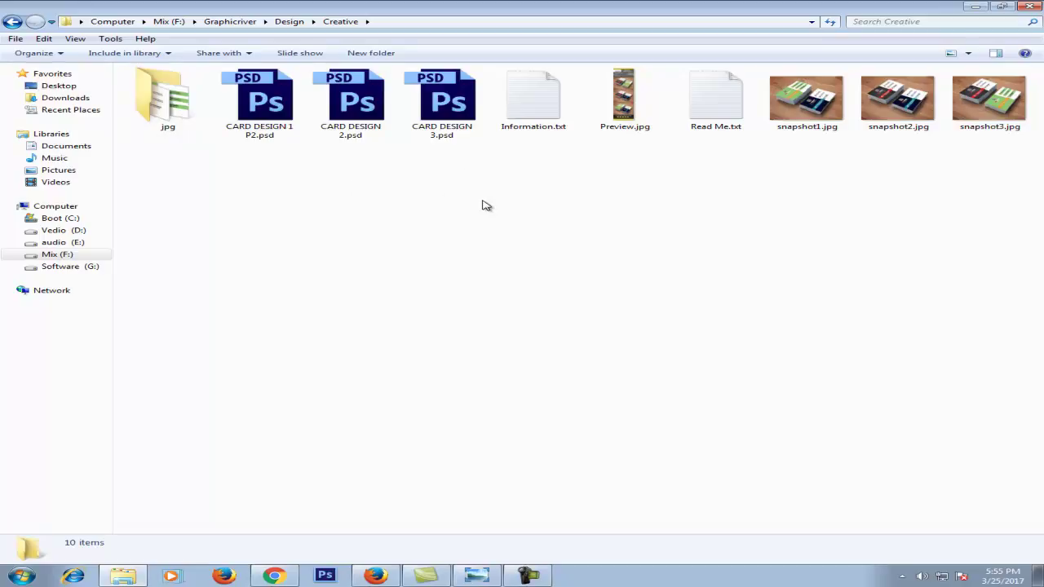
- Inspect the snapshots, Information.txt and Read Me.txt, ending with Preview.jpg selected
{"action": "left_click", "coordinate": [795, 115]}
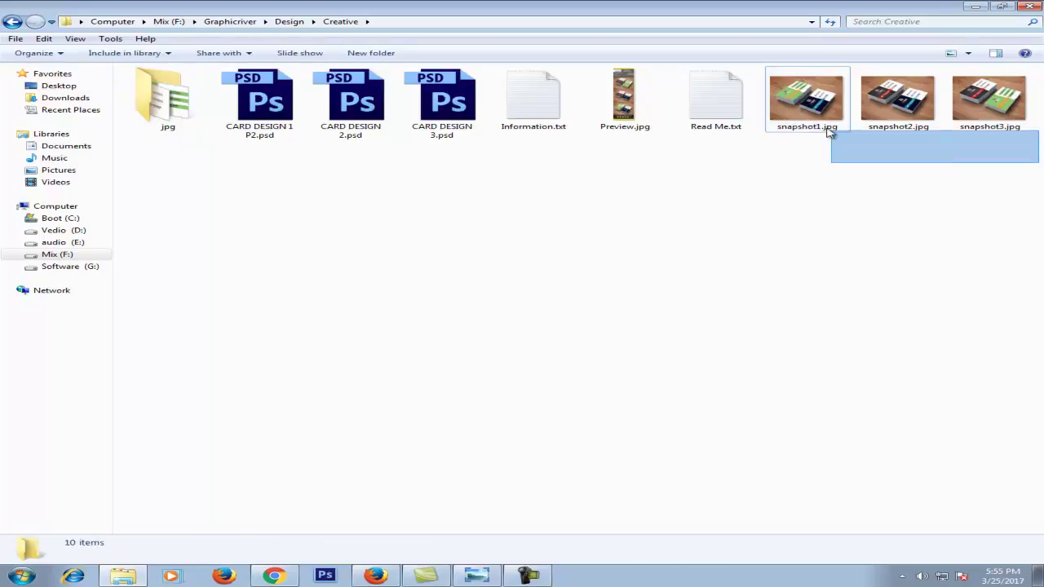
{"action": "left_click_drag", "start_coordinate": [1039, 163], "coordinate": [799, 67]}
{"action": "left_click", "coordinate": [811, 168]}
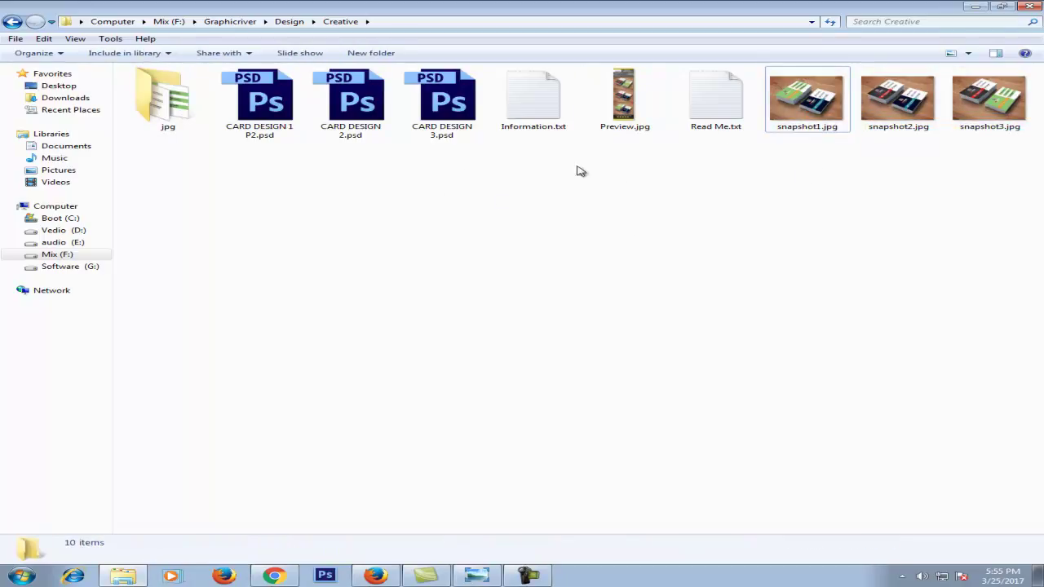
{"action": "mouse_move", "coordinate": [477, 166]}
{"action": "left_mouse_down"}
{"action": "mouse_move", "coordinate": [435, 171]}
{"action": "mouse_move", "coordinate": [232, 110]}
{"action": "left_mouse_up"}
{"action": "left_click_drag", "start_coordinate": [520, 194], "coordinate": [527, 111]}
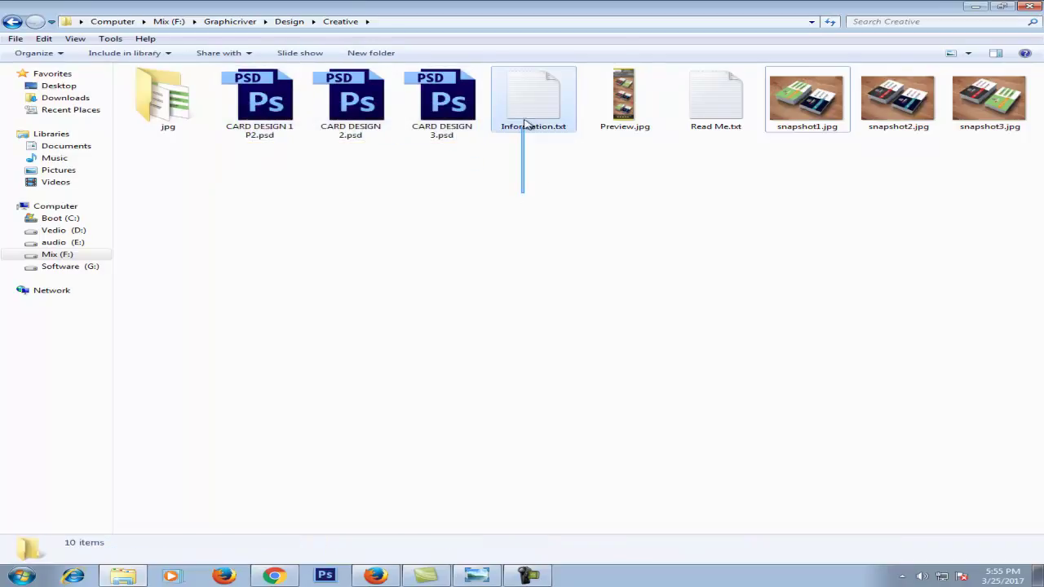
{"action": "left_click_drag", "start_coordinate": [633, 169], "coordinate": [617, 96]}
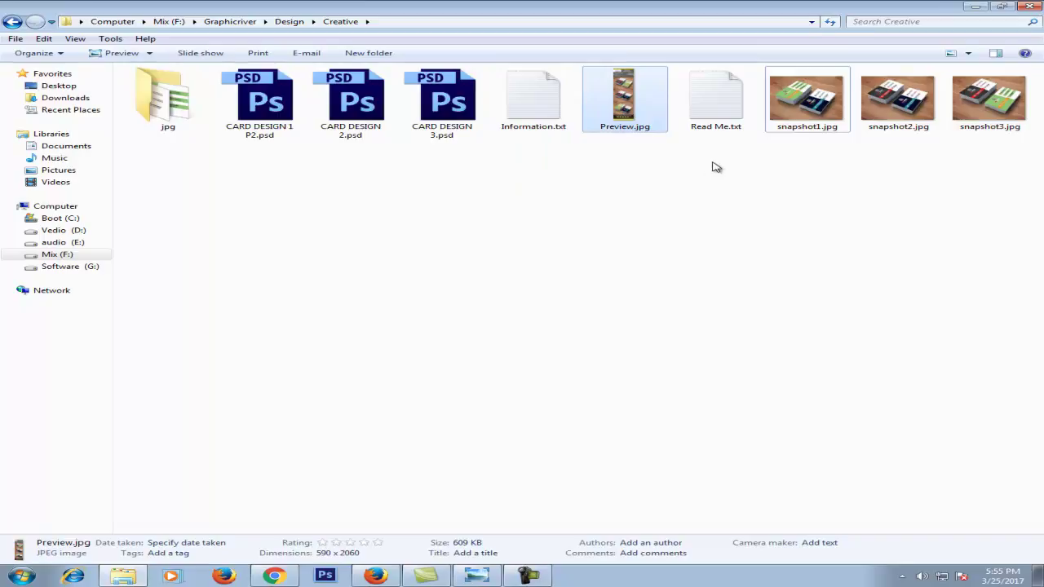
{"action": "left_click_drag", "start_coordinate": [720, 161], "coordinate": [708, 100]}
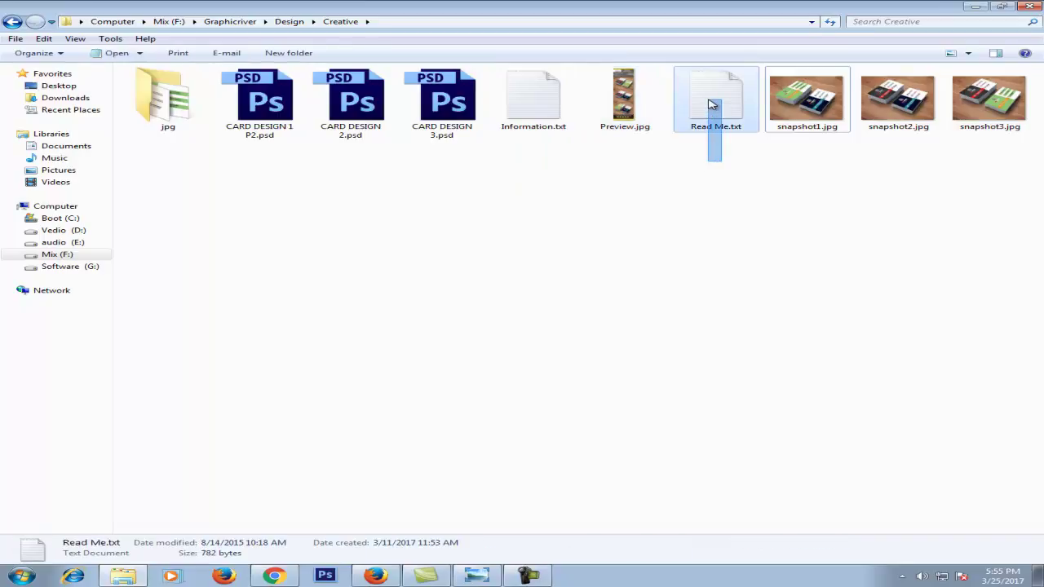
{"action": "left_click_drag", "start_coordinate": [1037, 162], "coordinate": [787, 68]}
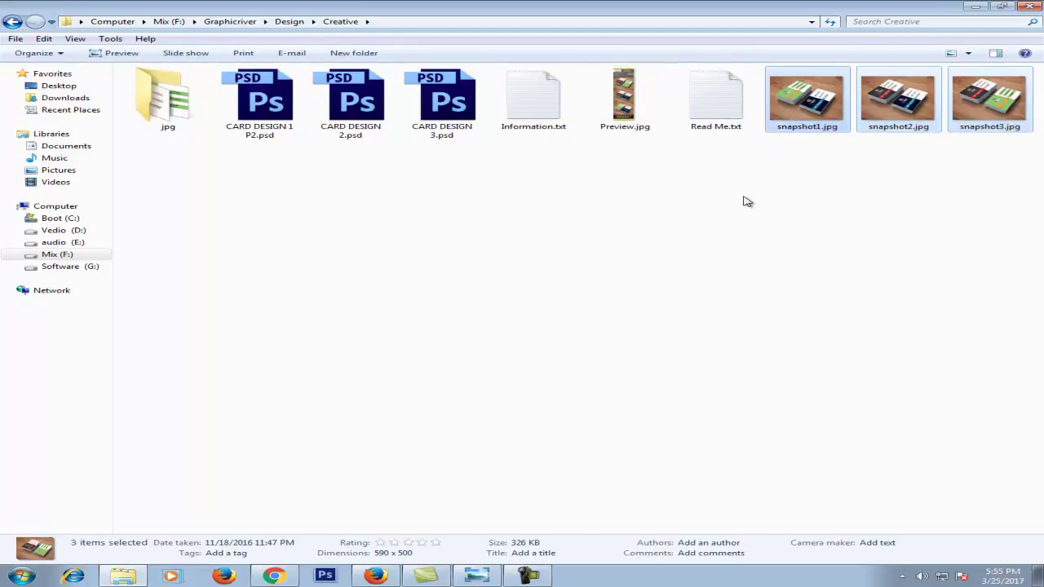
{"action": "left_click_drag", "start_coordinate": [1032, 153], "coordinate": [769, 84]}
{"action": "left_click", "coordinate": [636, 96]}
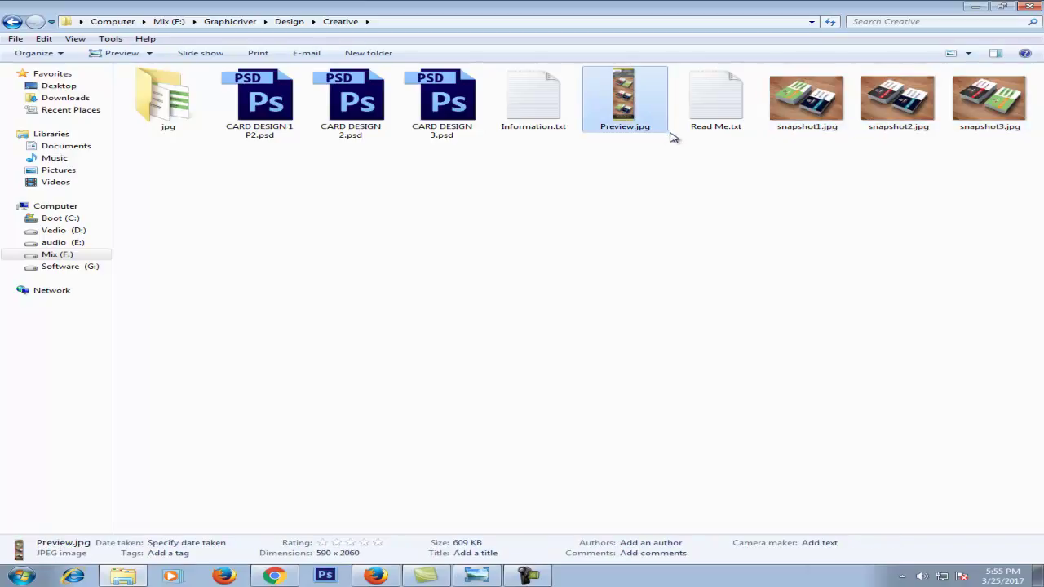
- Open Preview.jpg in Windows Photo Viewer, zoom in and pan down to the card photos
{"action": "double_click", "coordinate": [644, 98]}
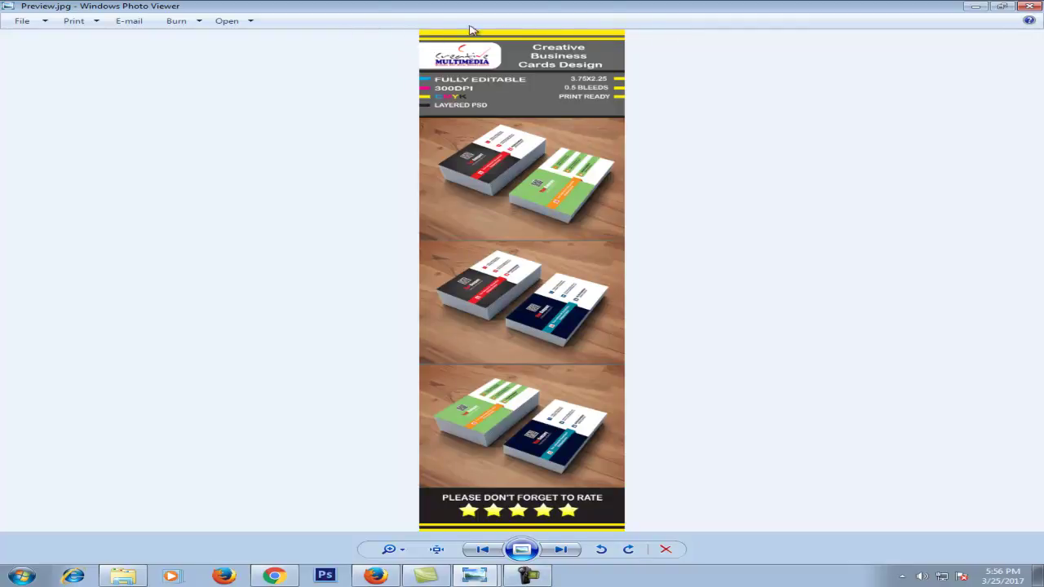
{"action": "scroll", "coordinate": [603, 46], "scroll_direction": "up", "scroll_amount": 2}
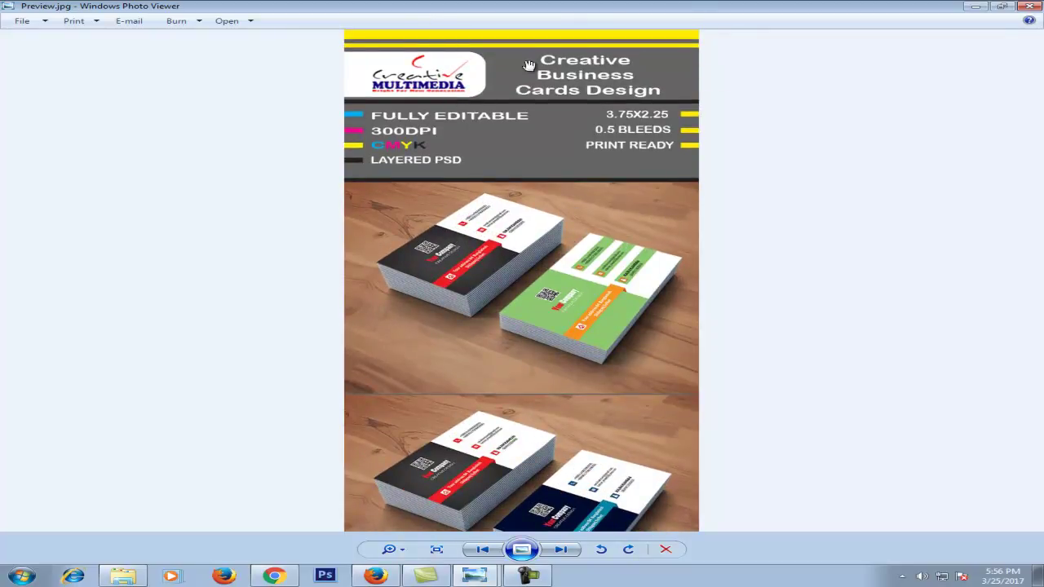
{"action": "mouse_move", "coordinate": [530, 281]}
{"action": "left_mouse_down"}
{"action": "mouse_move", "coordinate": [516, 244]}
{"action": "mouse_move", "coordinate": [510, 440]}
{"action": "left_mouse_up"}
- Browse the Minimal Web Business Card page's description and tags, then return to Preview.jpg
{"action": "left_click", "coordinate": [274, 576]}
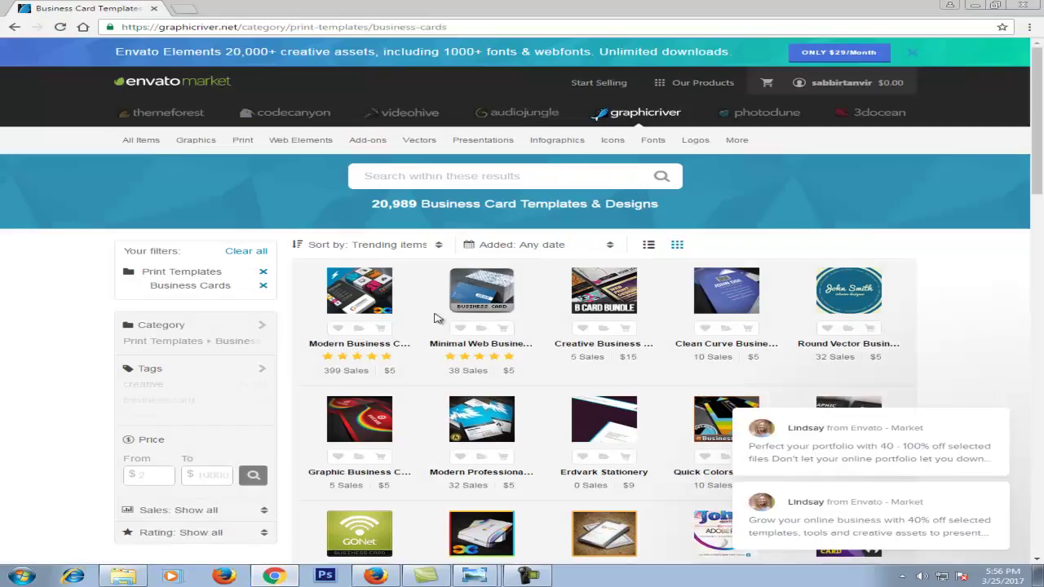
{"action": "mouse_move", "coordinate": [481, 290]}
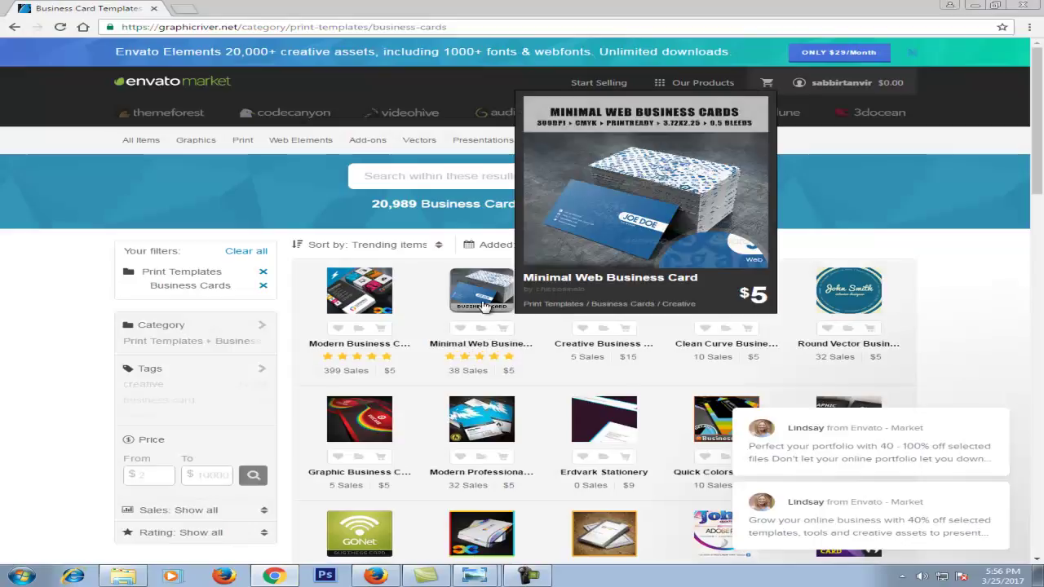
{"action": "left_click", "coordinate": [483, 305]}
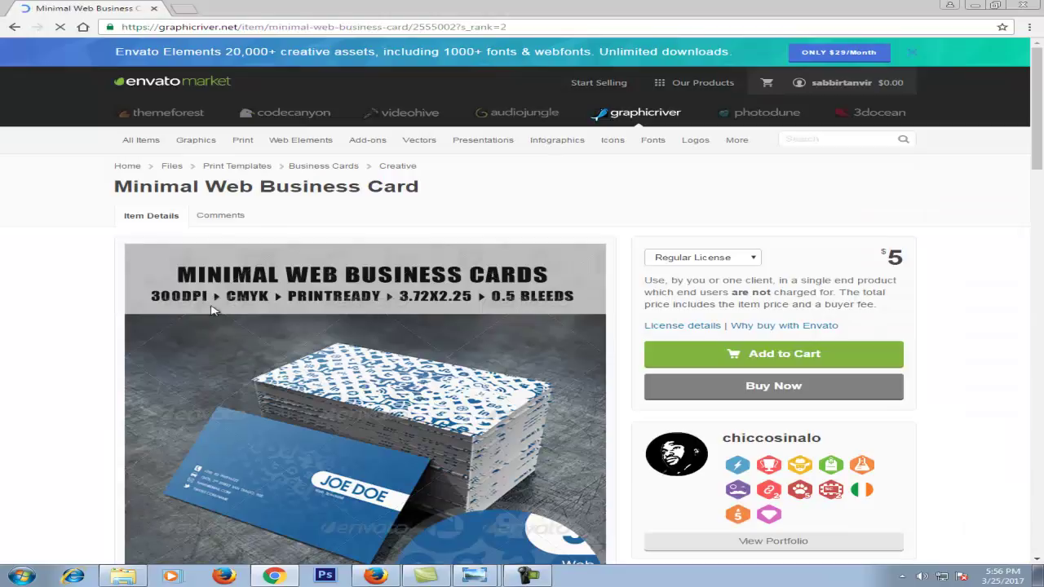
{"action": "scroll", "coordinate": [368, 287], "scroll_direction": "down", "scroll_amount": 2}
{"action": "scroll", "coordinate": [371, 342], "scroll_direction": "down", "scroll_amount": 5}
{"action": "scroll", "coordinate": [374, 378], "scroll_direction": "down", "scroll_amount": 4}
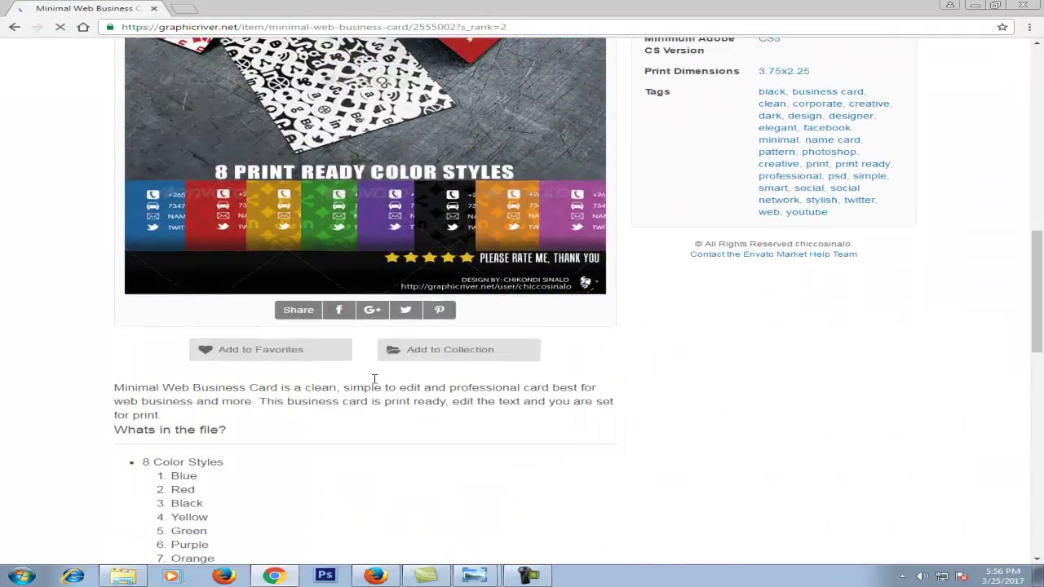
{"action": "scroll", "coordinate": [374, 379], "scroll_direction": "up", "scroll_amount": 6}
{"action": "scroll", "coordinate": [326, 326], "scroll_direction": "up", "scroll_amount": 4}
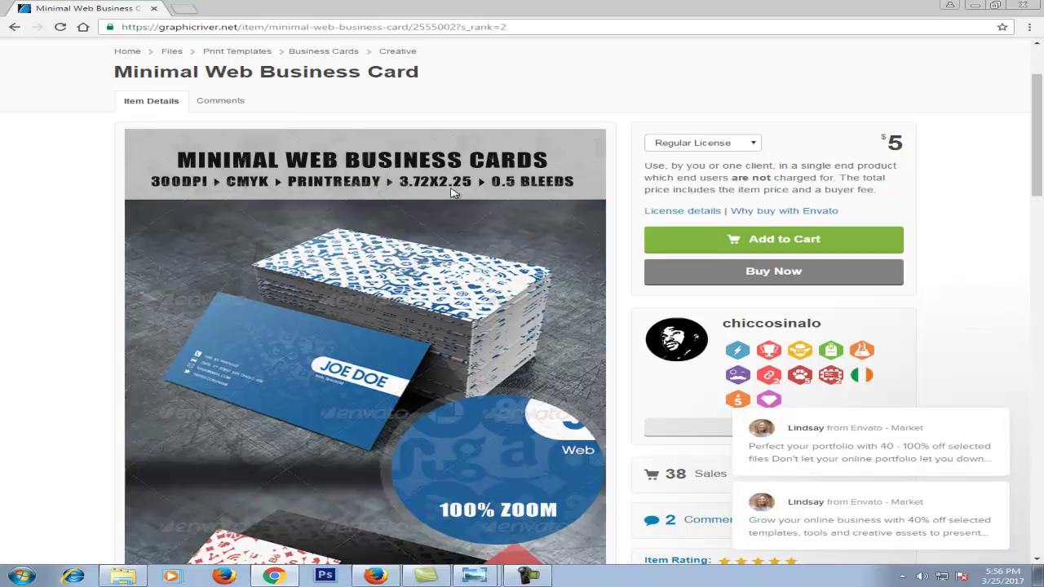
{"action": "left_click", "coordinate": [475, 575]}
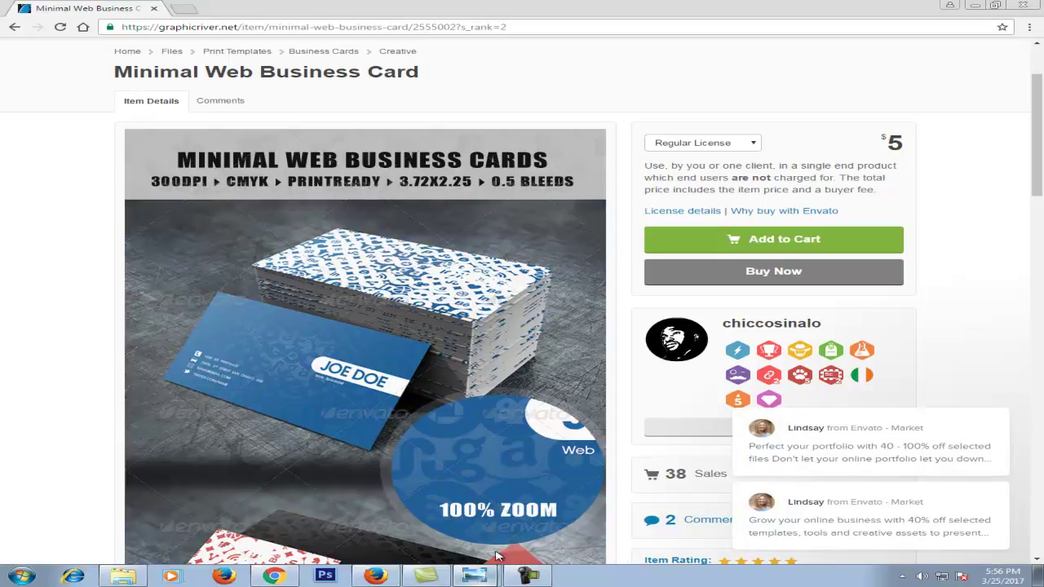
- Zoom in and out across the full Preview.jpg poster, then close Photo Viewer
{"action": "scroll", "coordinate": [517, 209], "scroll_direction": "down", "scroll_amount": 3}
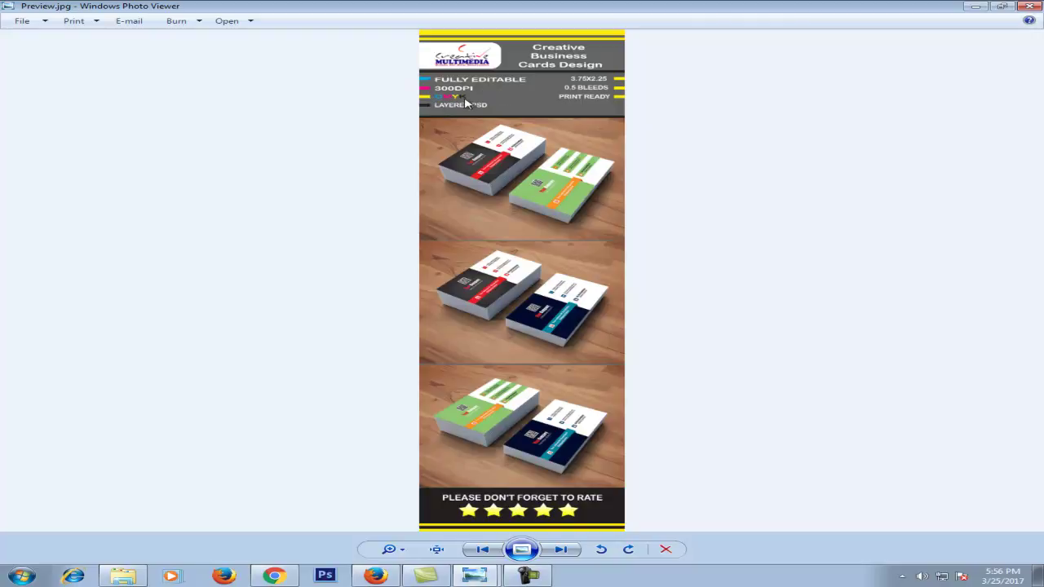
{"action": "scroll", "coordinate": [493, 111], "scroll_direction": "up", "scroll_amount": 2}
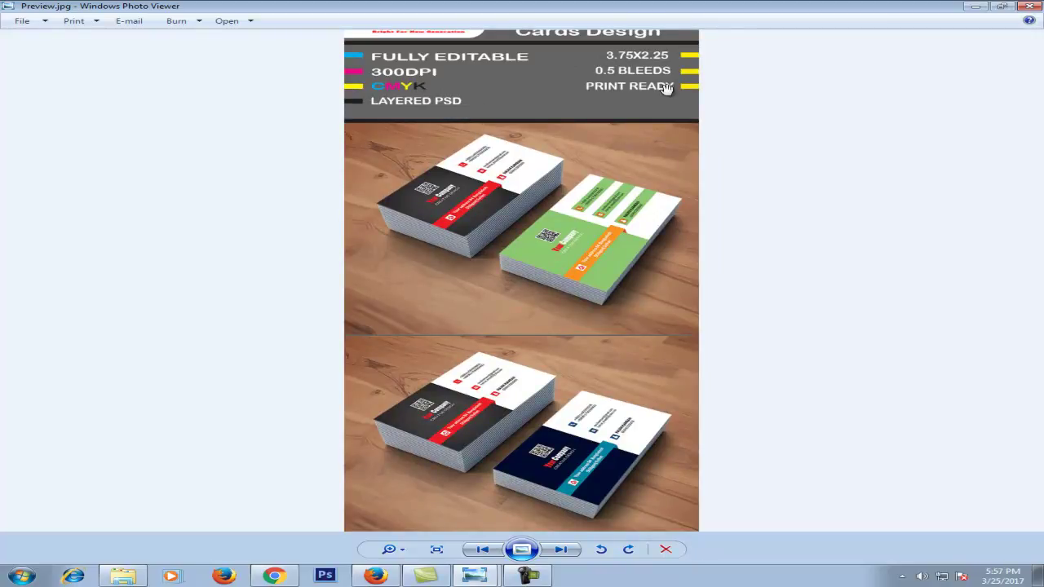
{"action": "scroll", "coordinate": [657, 88], "scroll_direction": "down", "scroll_amount": 1}
{"action": "scroll", "coordinate": [628, 77], "scroll_direction": "up", "scroll_amount": 1}
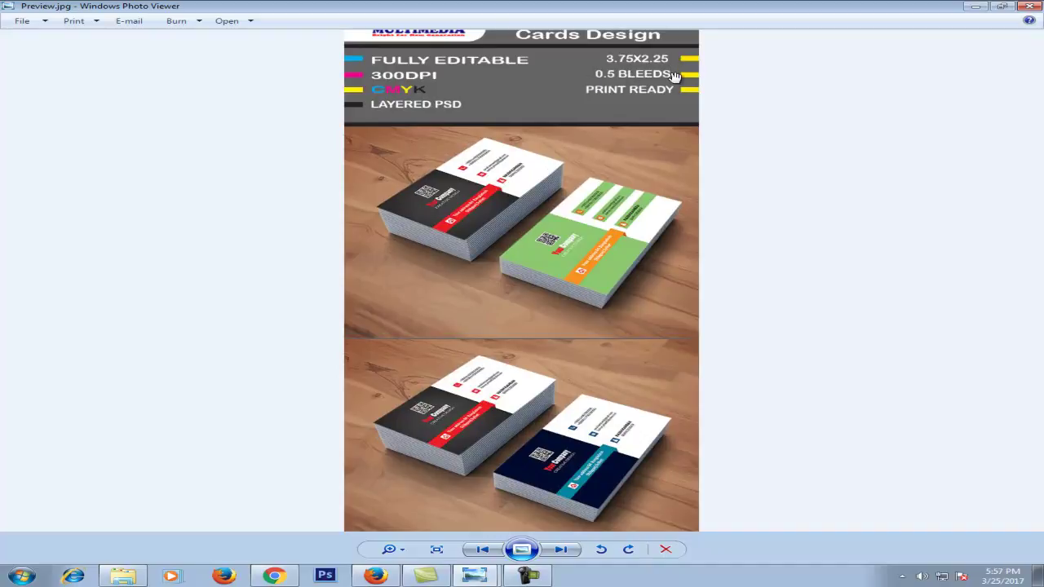
{"action": "scroll", "coordinate": [575, 151], "scroll_direction": "down", "scroll_amount": 1}
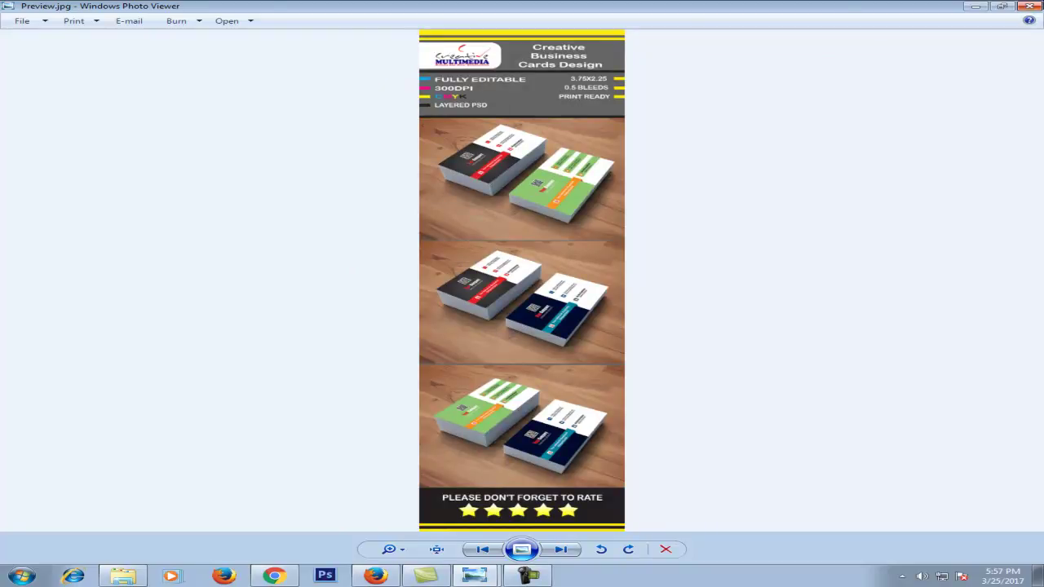
{"action": "key", "text": "alt+F4"}
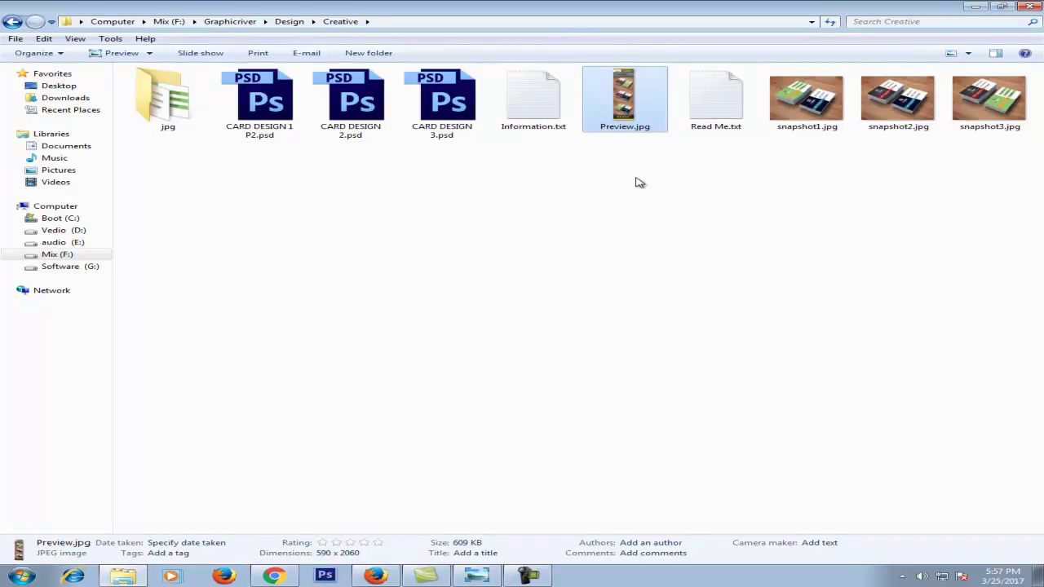
- Open snapshot3.jpg in Photoshop by dragging it from the Creative folder onto Photoshop
{"action": "left_click_drag", "start_coordinate": [625, 181], "coordinate": [614, 109]}
{"action": "left_click_drag", "start_coordinate": [1038, 195], "coordinate": [769, 72]}
{"action": "mouse_move", "coordinate": [712, 168]}
{"action": "left_mouse_down"}
{"action": "mouse_move", "coordinate": [563, 150]}
{"action": "mouse_move", "coordinate": [652, 213]}
{"action": "left_mouse_up"}
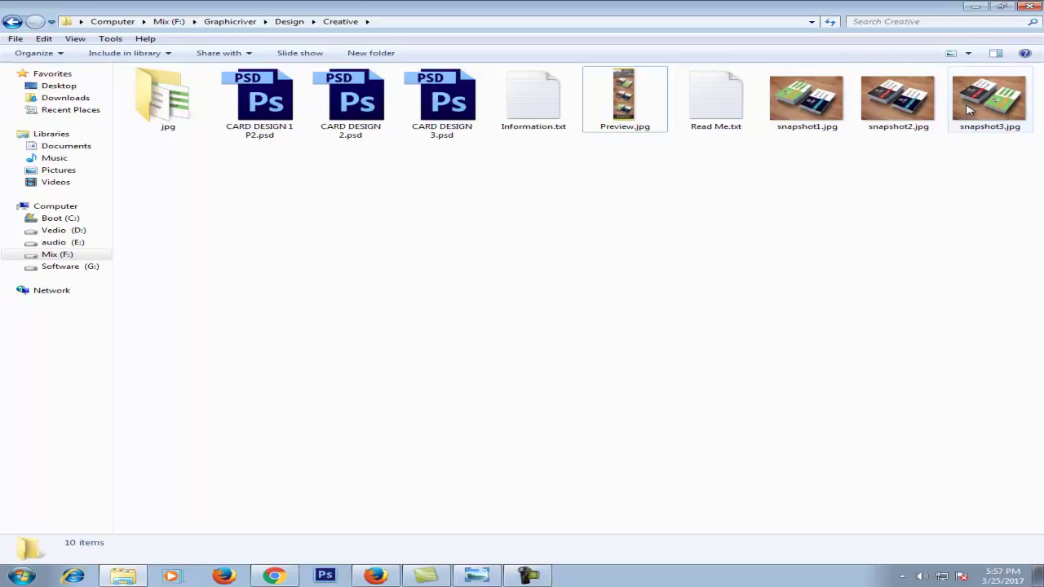
{"action": "left_click", "coordinate": [971, 109]}
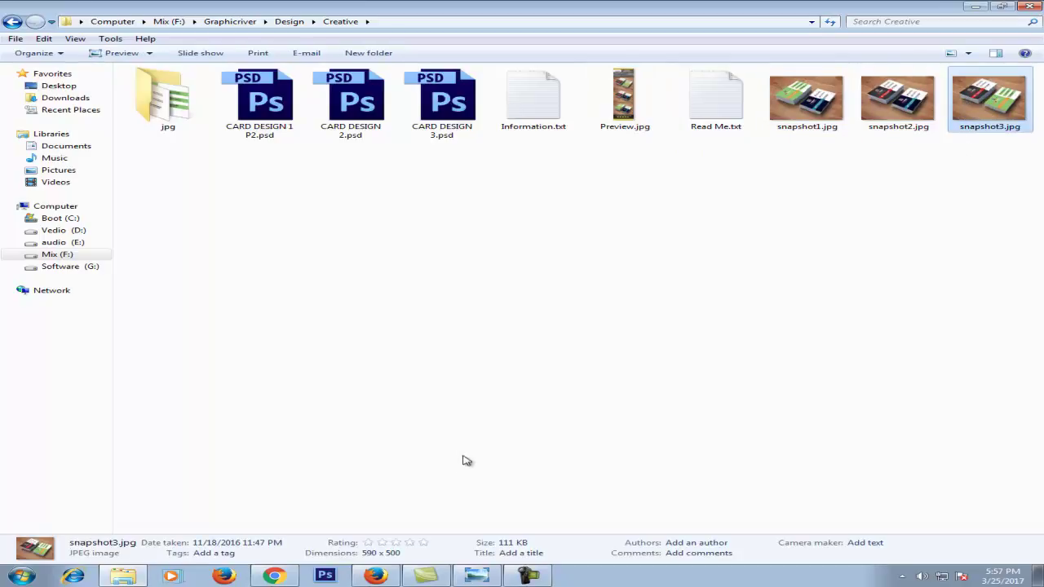
{"action": "double_click", "coordinate": [962, 121]}
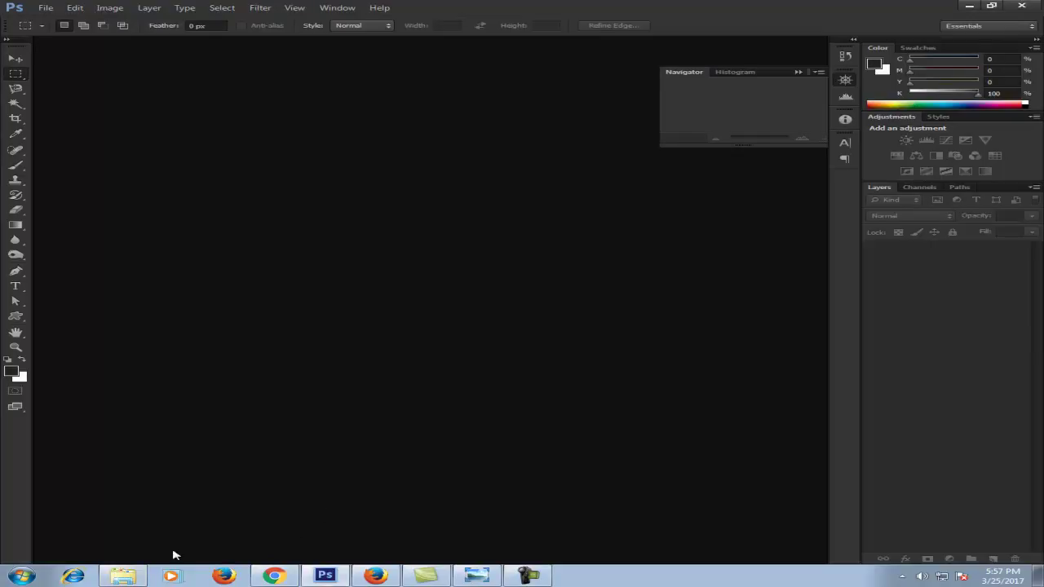
{"action": "left_click", "coordinate": [122, 575]}
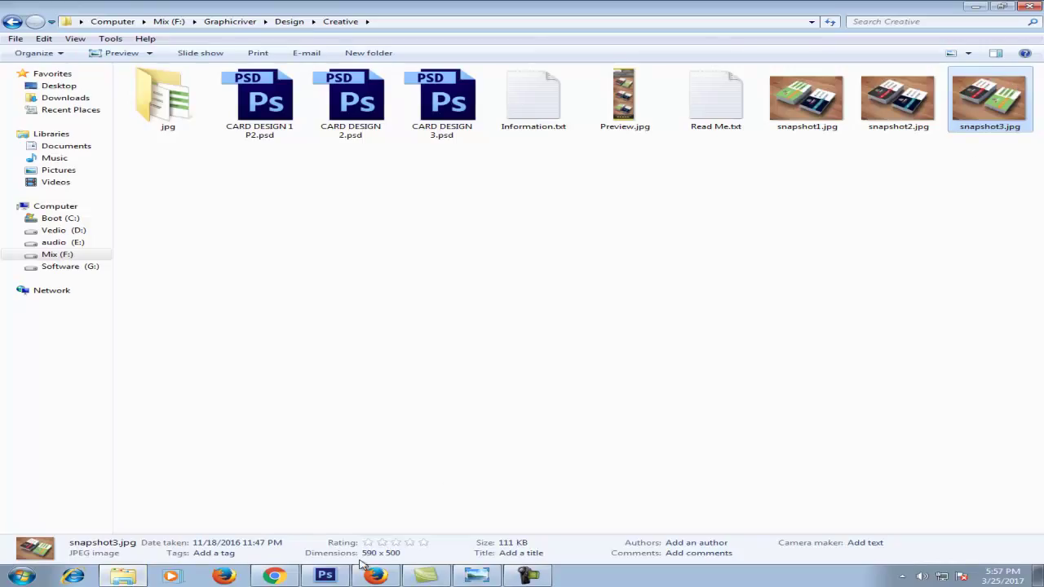
{"action": "left_click", "coordinate": [274, 576]}
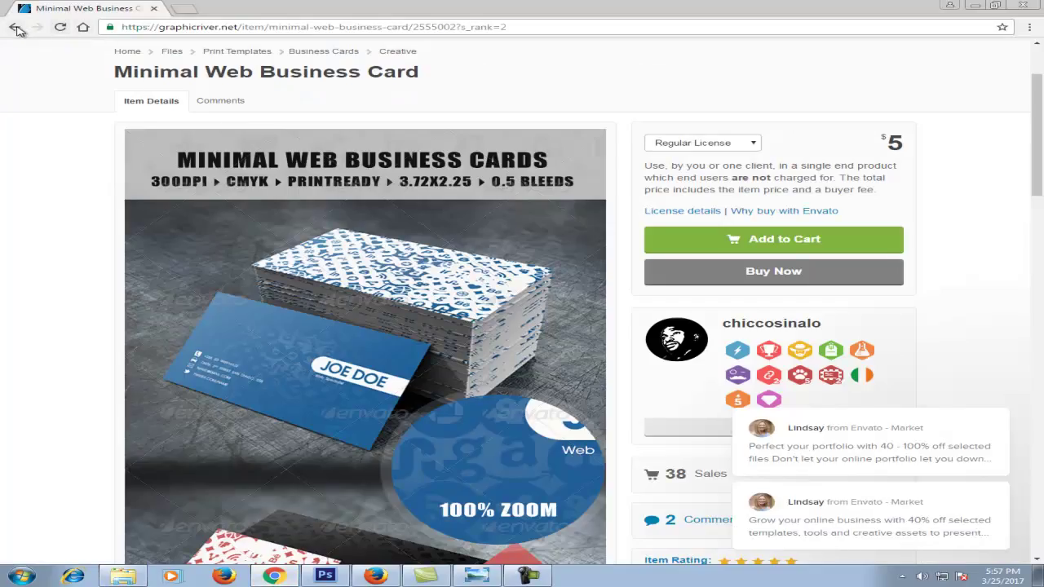
{"action": "left_click", "coordinate": [15, 28]}
{"action": "mouse_move", "coordinate": [360, 291]}
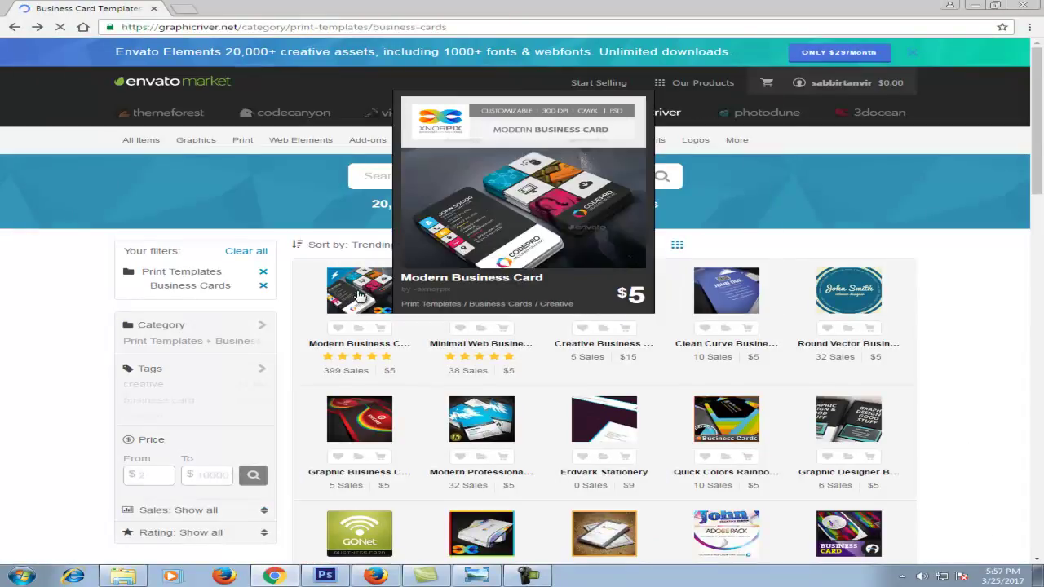
{"action": "left_click", "coordinate": [326, 575]}
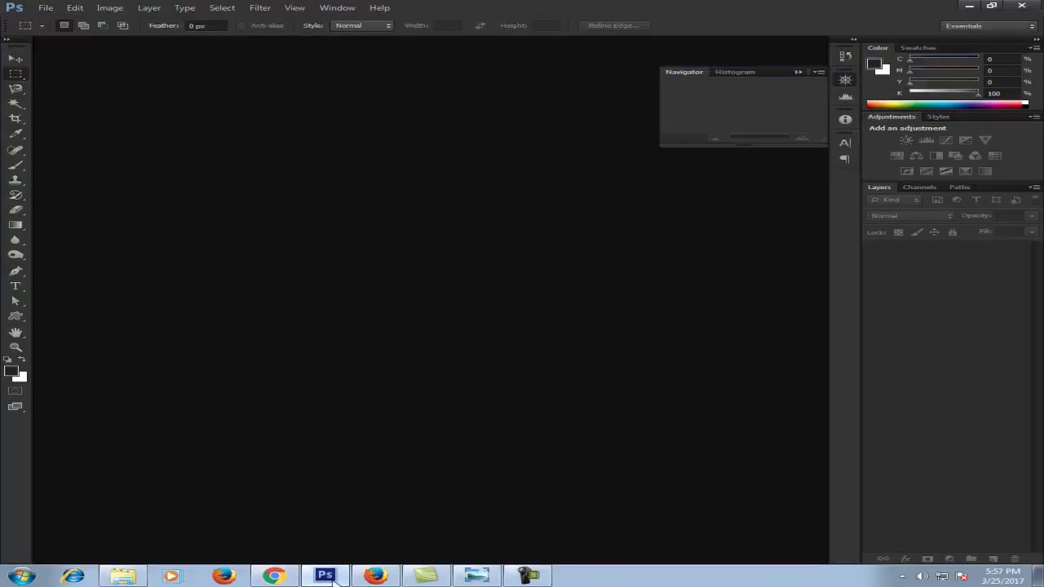
{"action": "left_click", "coordinate": [128, 575]}
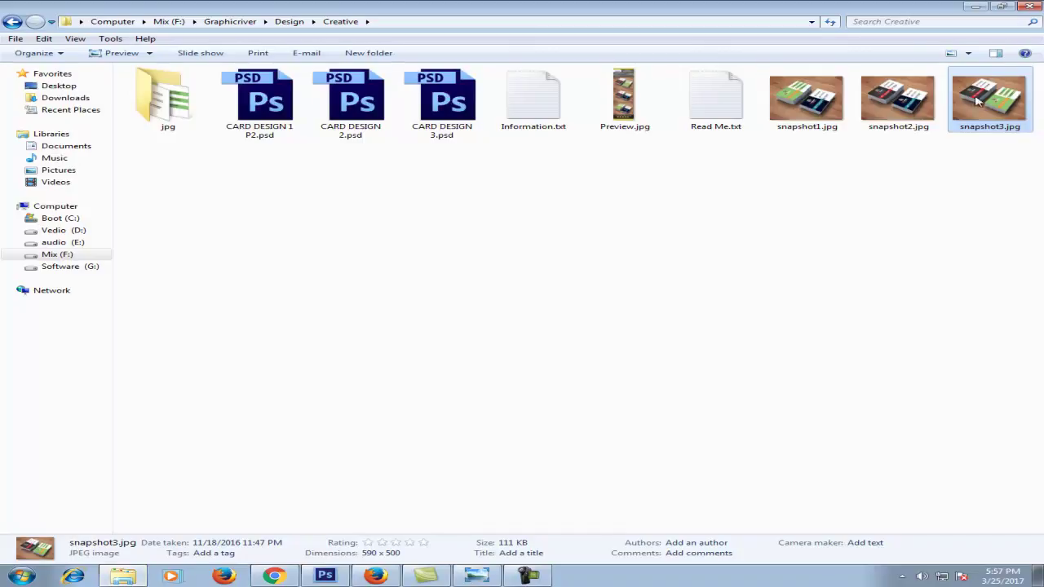
{"action": "left_click_drag", "start_coordinate": [979, 99], "coordinate": [389, 315]}
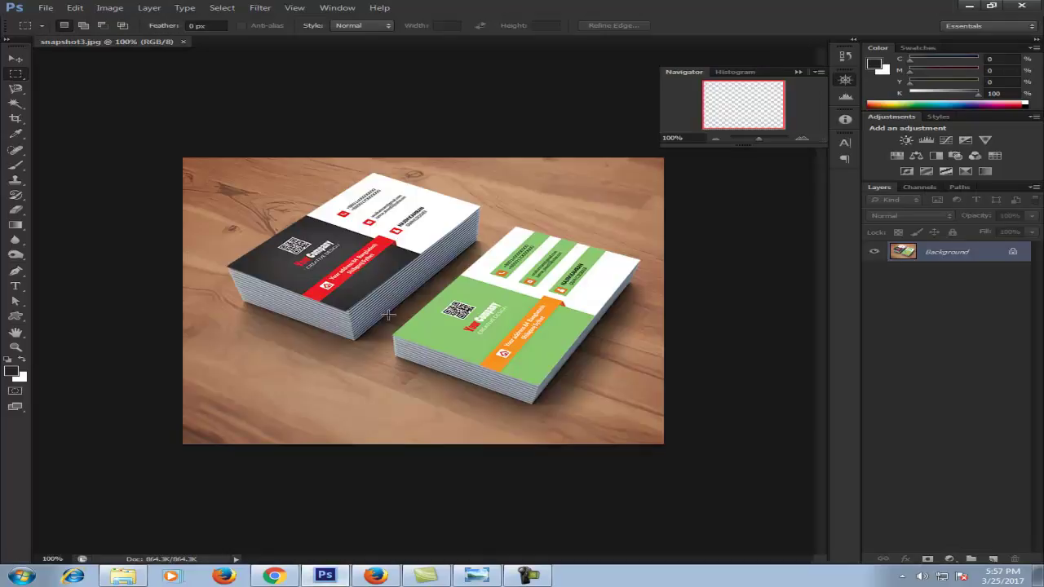
- Crop snapshot3.jpg to an 80 × 80 px square framing both card stacks
{"action": "left_click", "coordinate": [15, 118]}
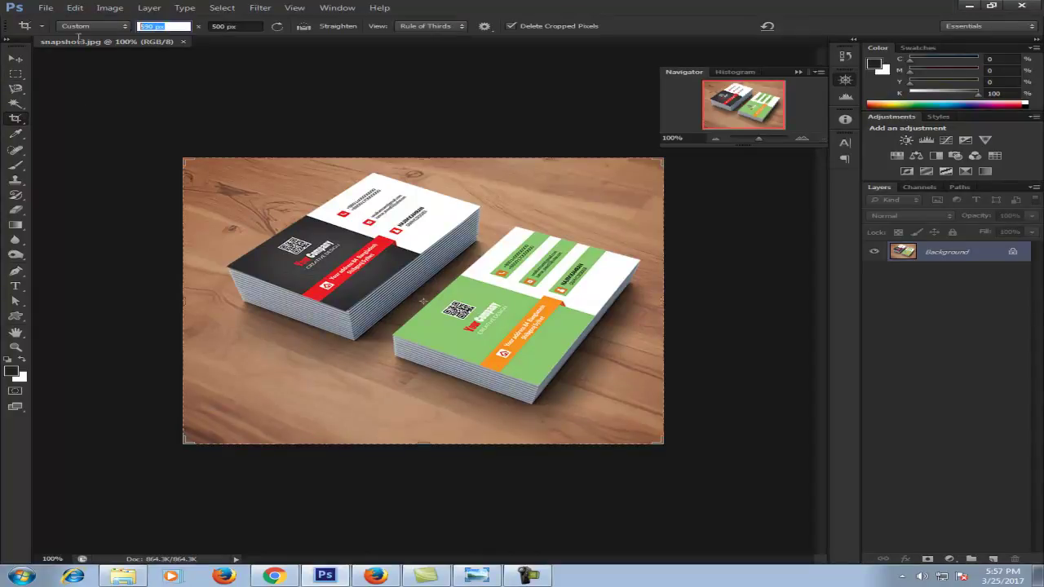
{"action": "type", "text": "80 p"}
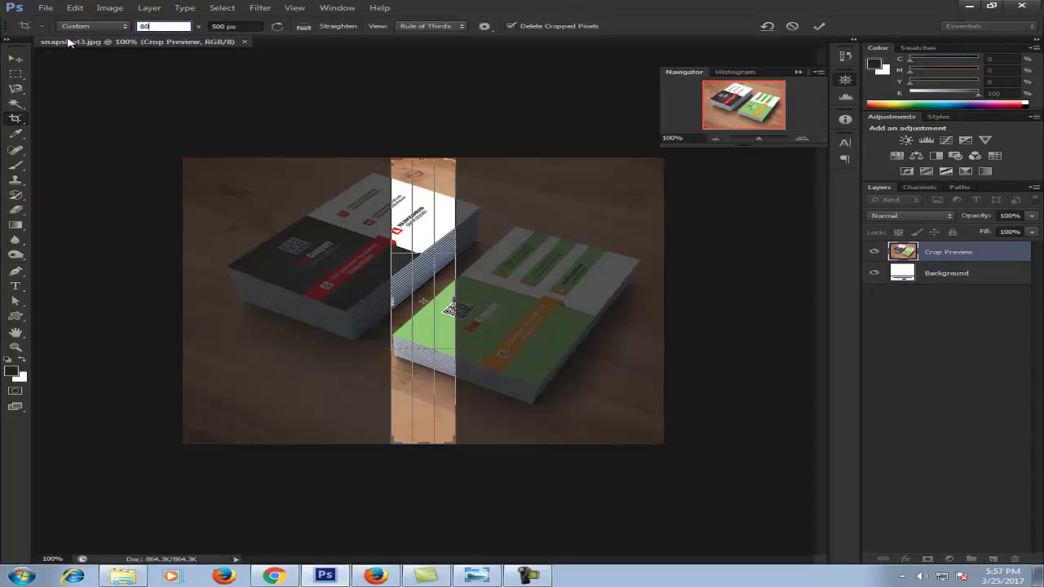
{"action": "type", "text": "x"}
{"action": "key", "text": "Tab"}
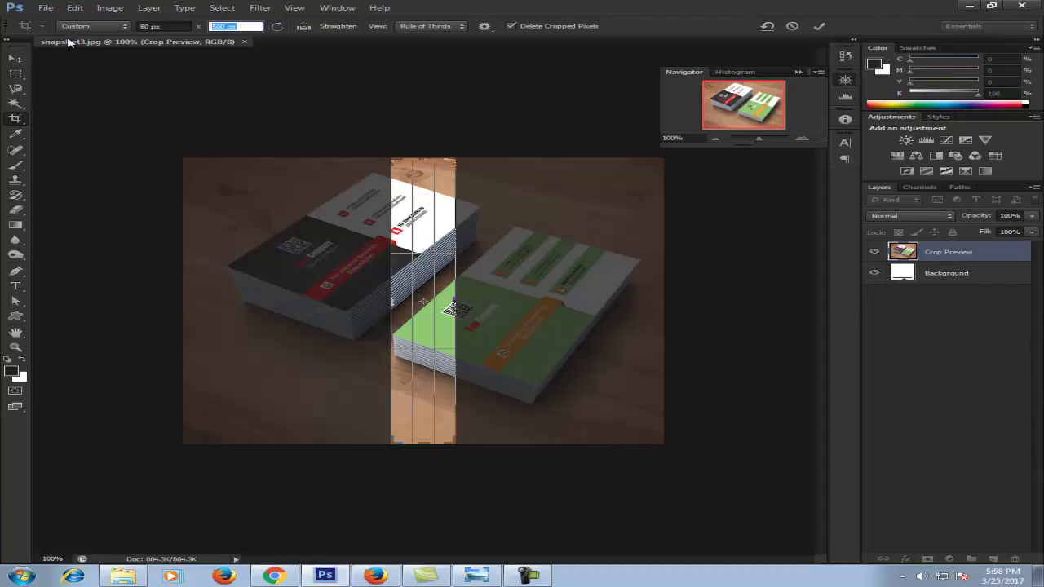
{"action": "type", "text": "80"}
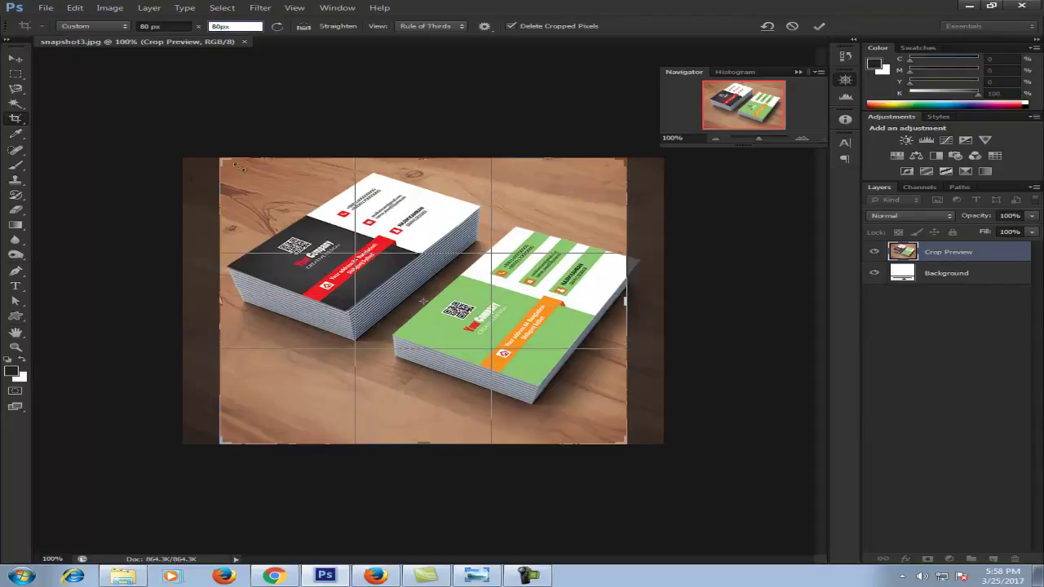
{"action": "key", "text": "Return"}
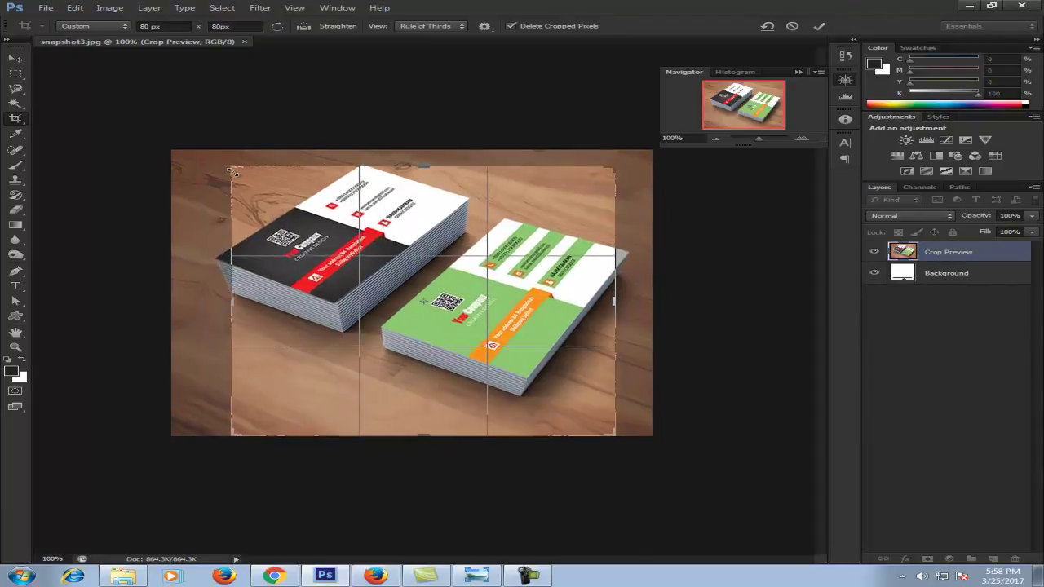
{"action": "left_click_drag", "start_coordinate": [436, 314], "coordinate": [446, 330]}
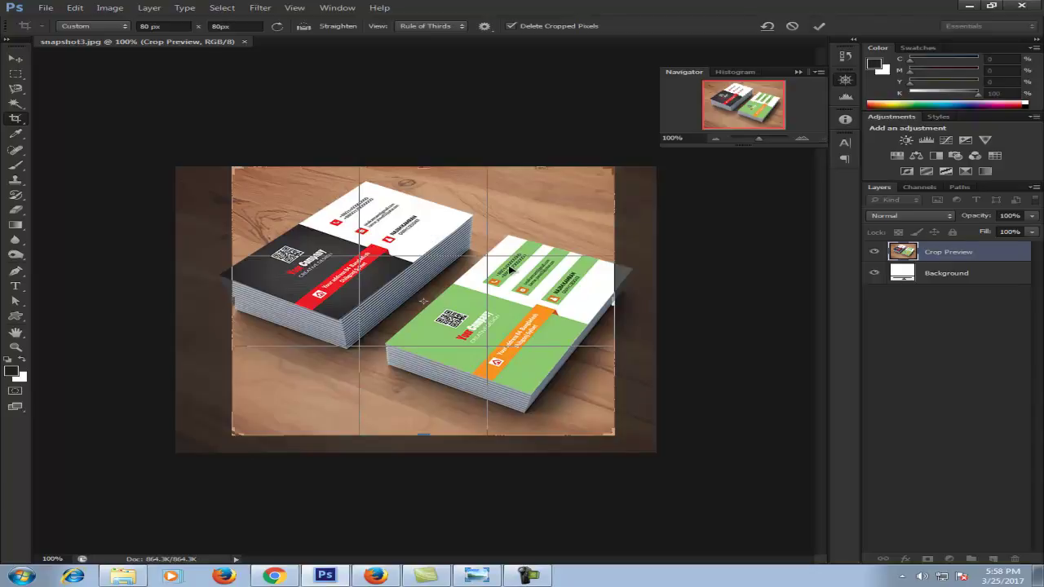
{"action": "key", "text": "Return"}
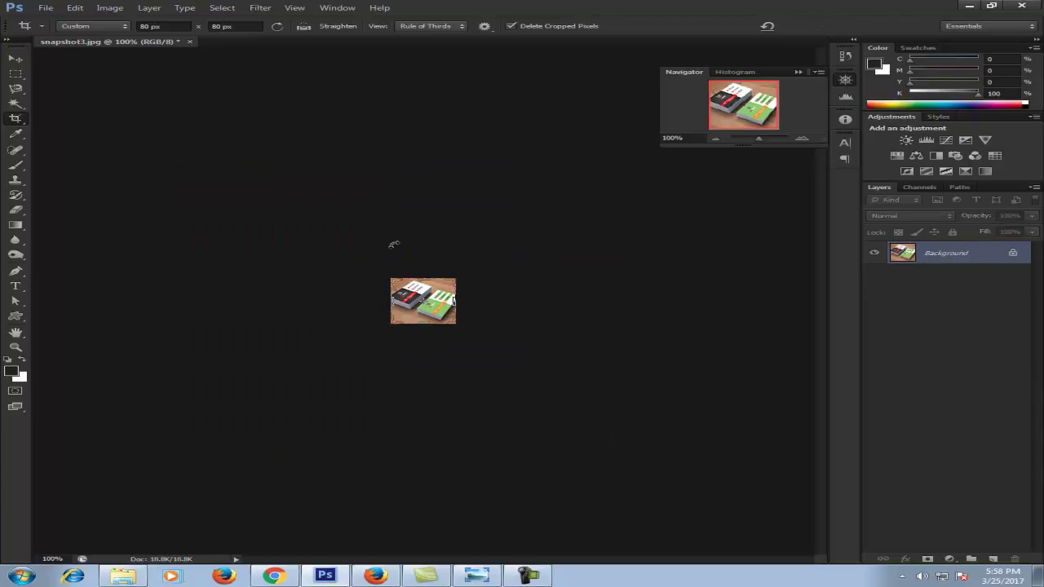
- Save the crop for web as thumb.jpg in the Creative folder, then minimize Photoshop
{"action": "left_click", "coordinate": [45, 10]}
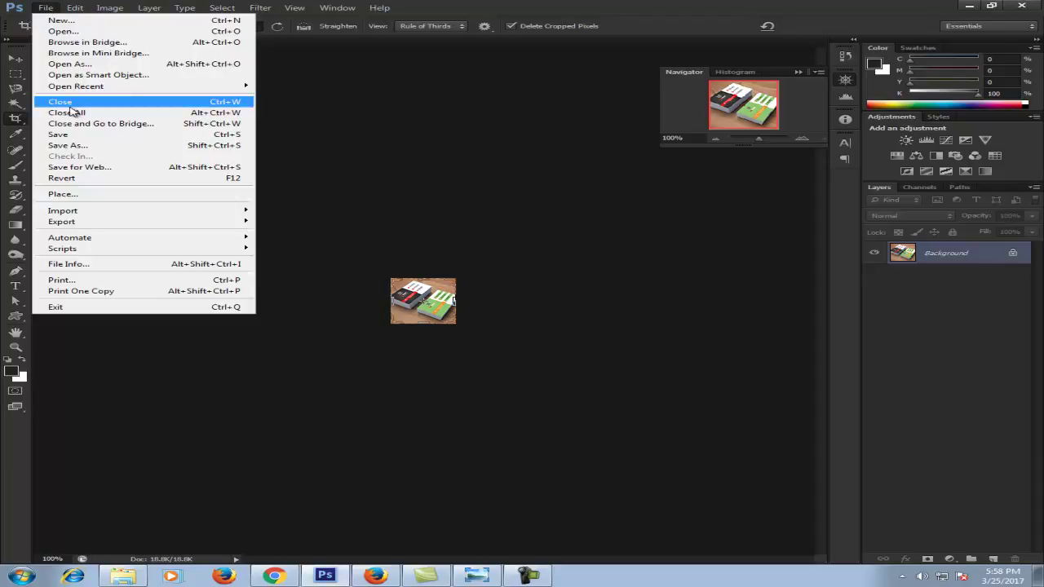
{"action": "left_click", "coordinate": [116, 169]}
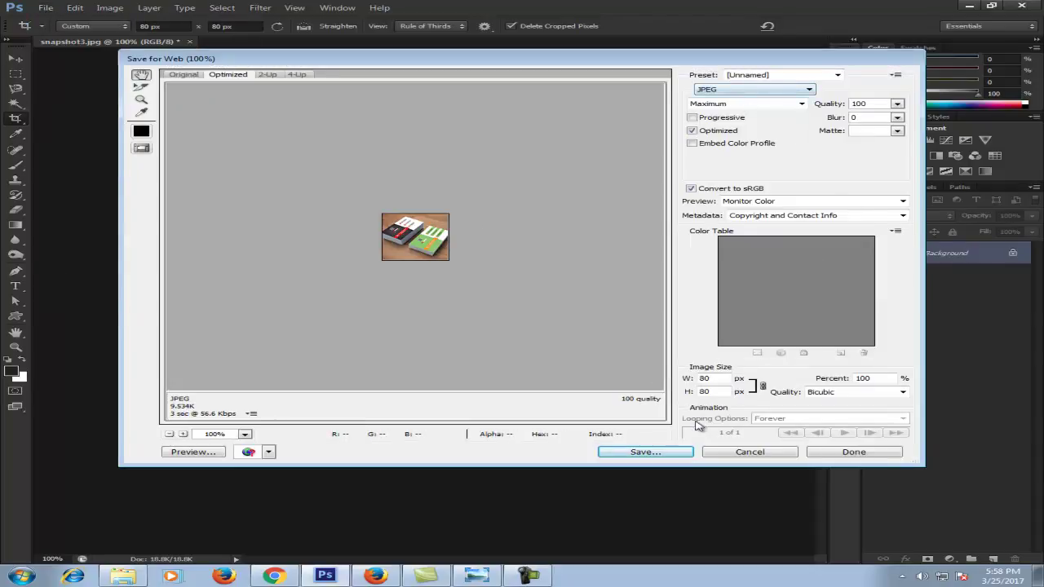
{"action": "left_click", "coordinate": [644, 451]}
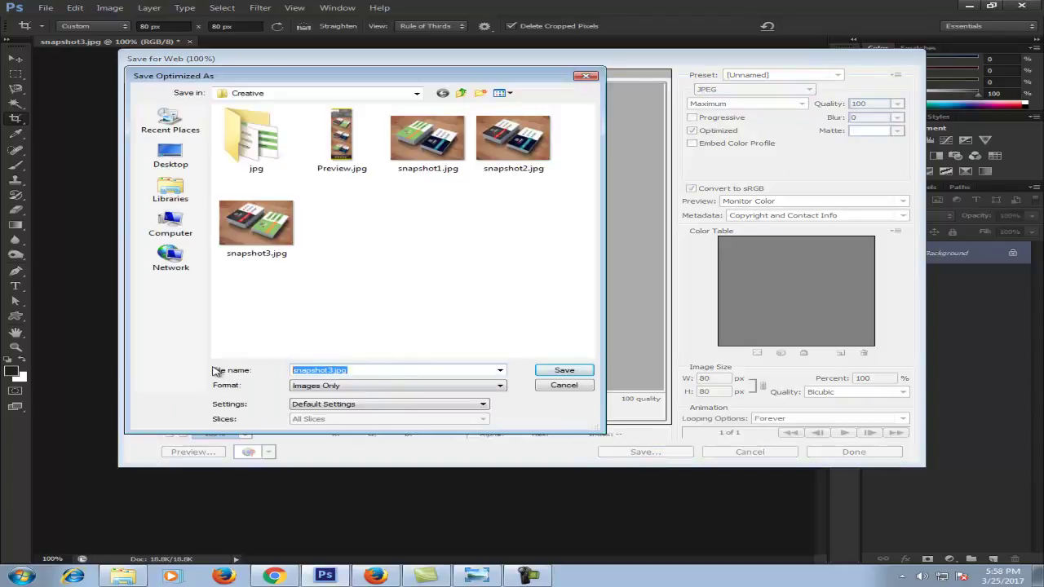
{"action": "type", "text": "thumb"}
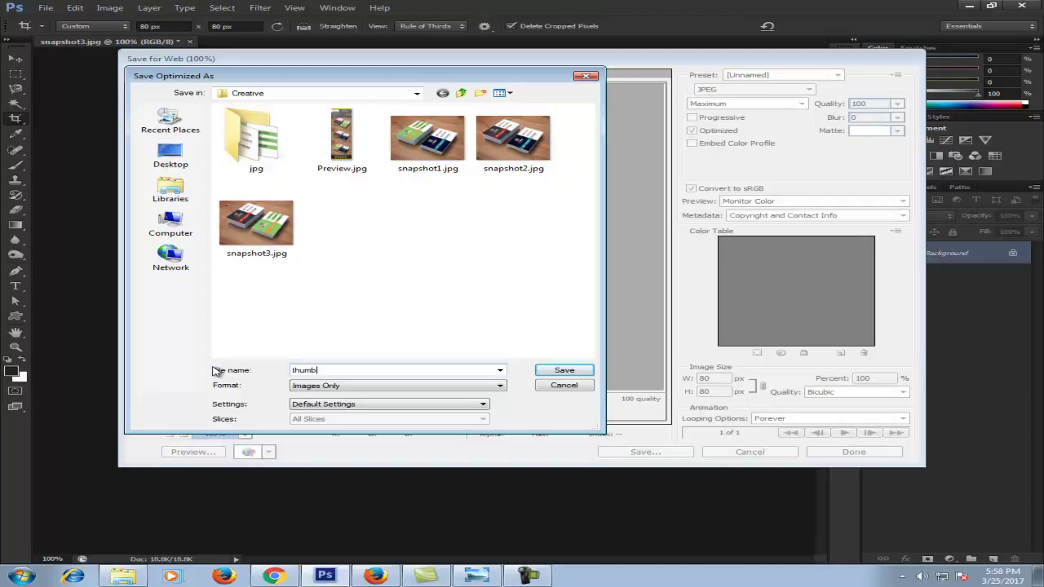
{"action": "left_click", "coordinate": [561, 371]}
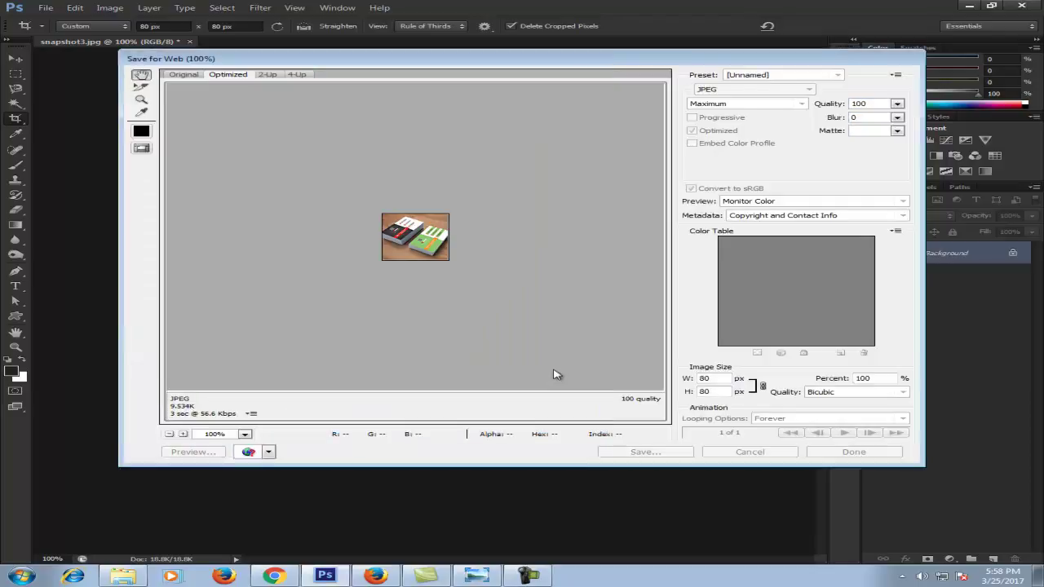
{"action": "left_click", "coordinate": [969, 7]}
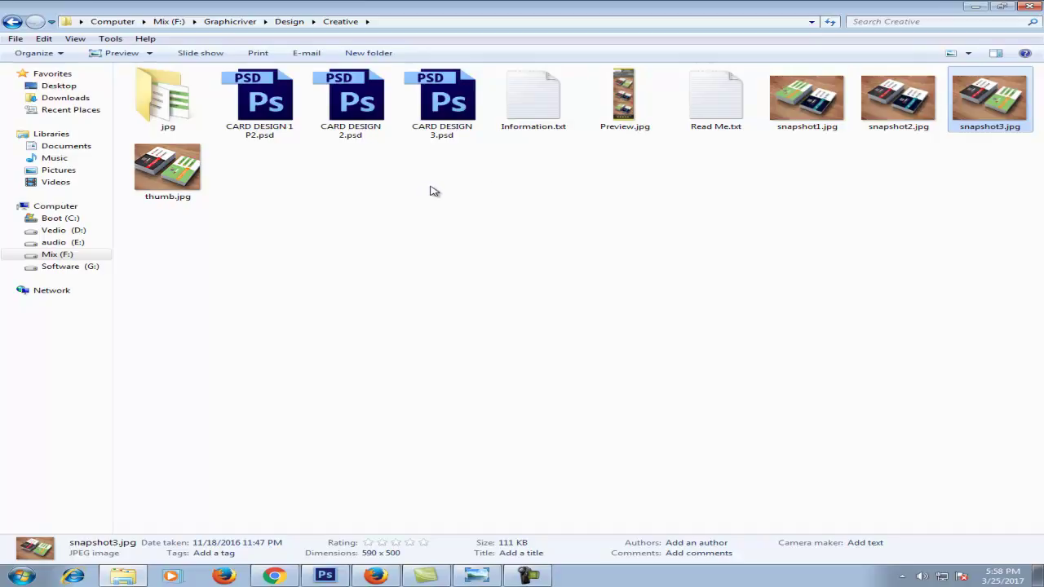
{"action": "left_click_drag", "start_coordinate": [422, 174], "coordinate": [261, 110]}
{"action": "left_click_drag", "start_coordinate": [541, 184], "coordinate": [526, 114]}
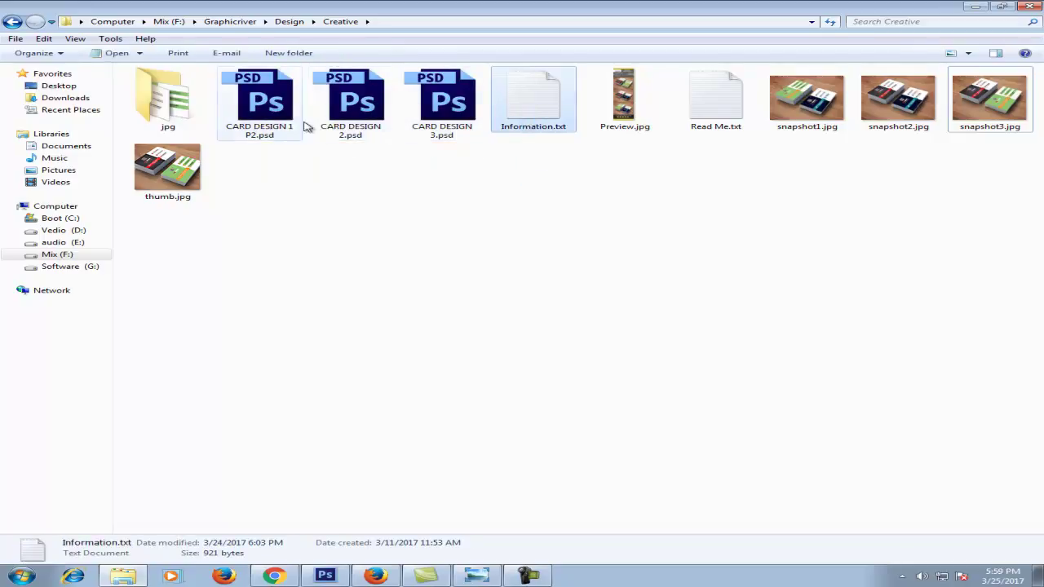
{"action": "left_click_drag", "start_coordinate": [637, 163], "coordinate": [611, 106]}
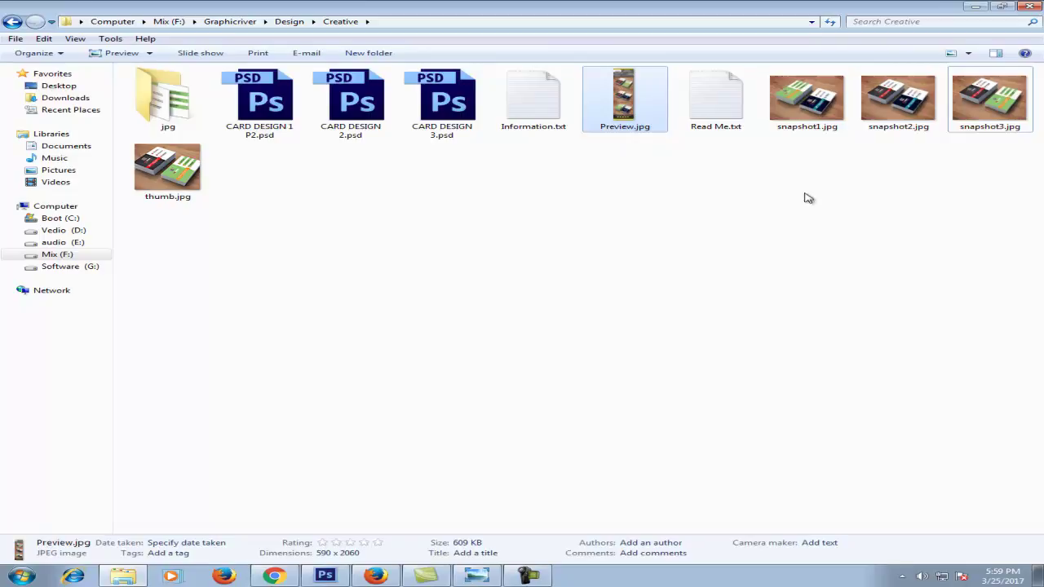
{"action": "left_click_drag", "start_coordinate": [1025, 171], "coordinate": [767, 67]}
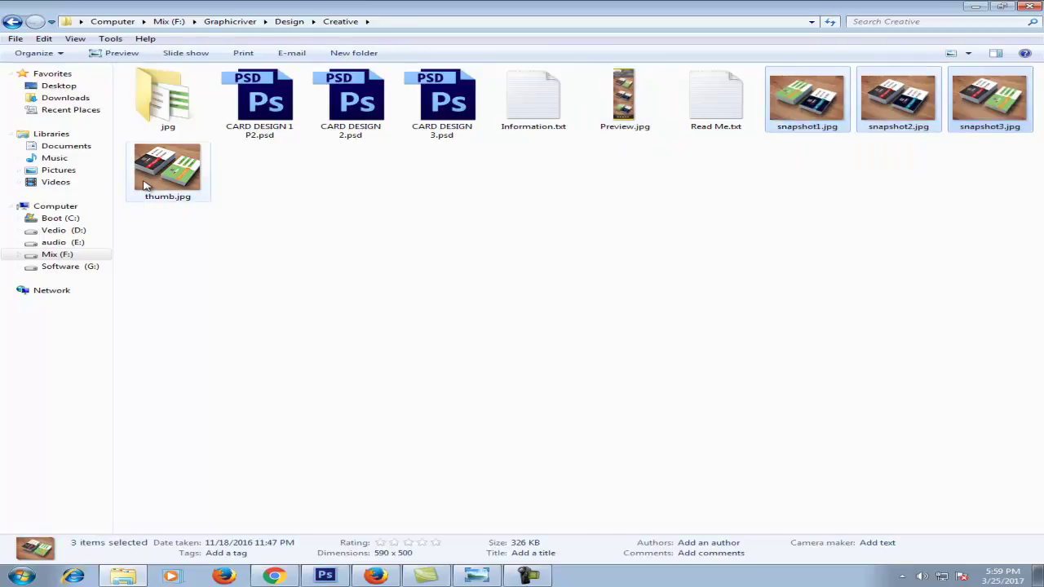
{"action": "double_click", "coordinate": [548, 114]}
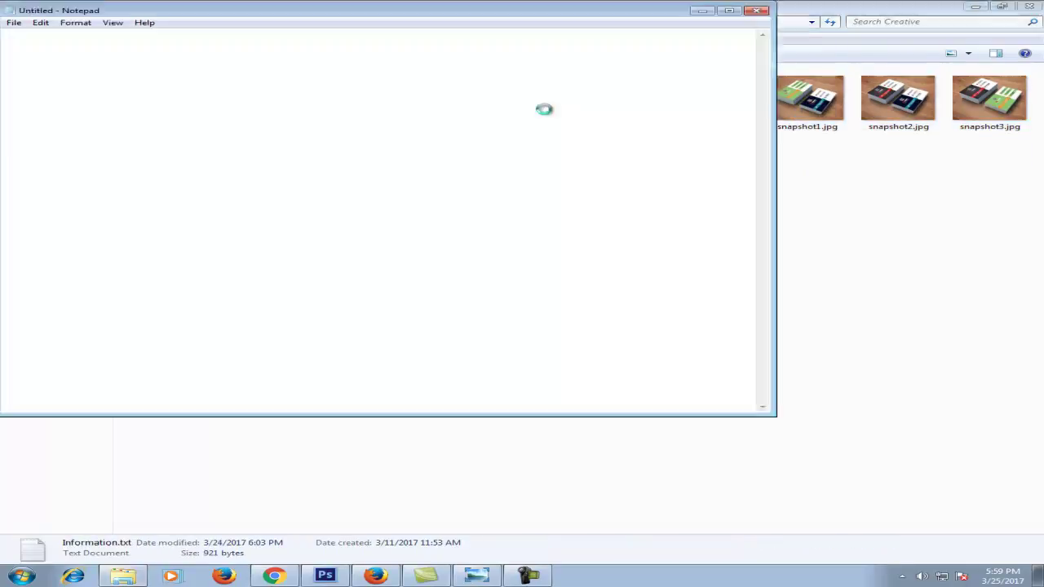
{"action": "double_click", "coordinate": [284, 13]}
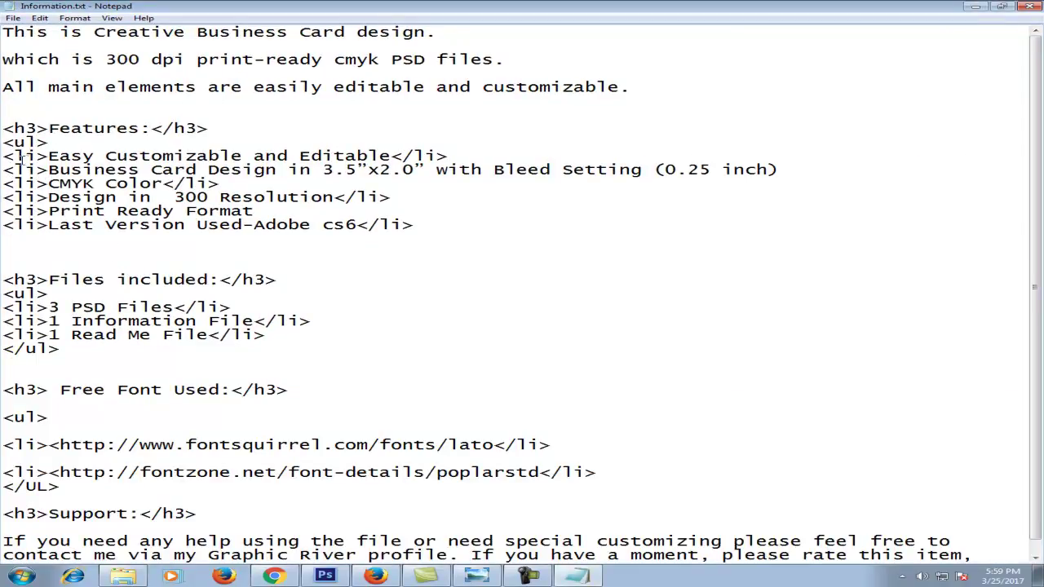
{"action": "left_click_drag", "start_coordinate": [49, 155], "coordinate": [392, 155]}
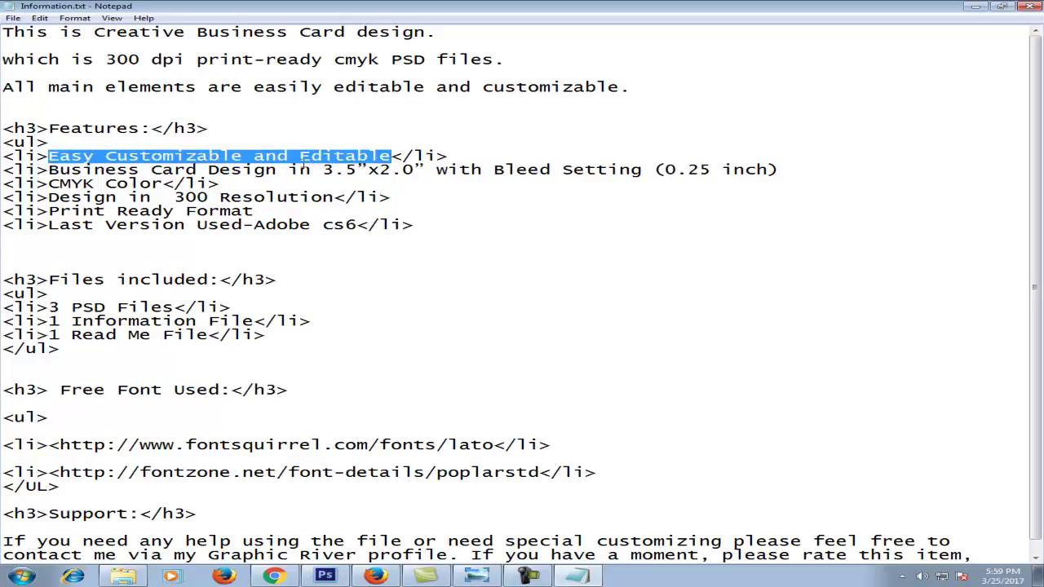
{"action": "left_click_drag", "start_coordinate": [63, 171], "coordinate": [426, 174]}
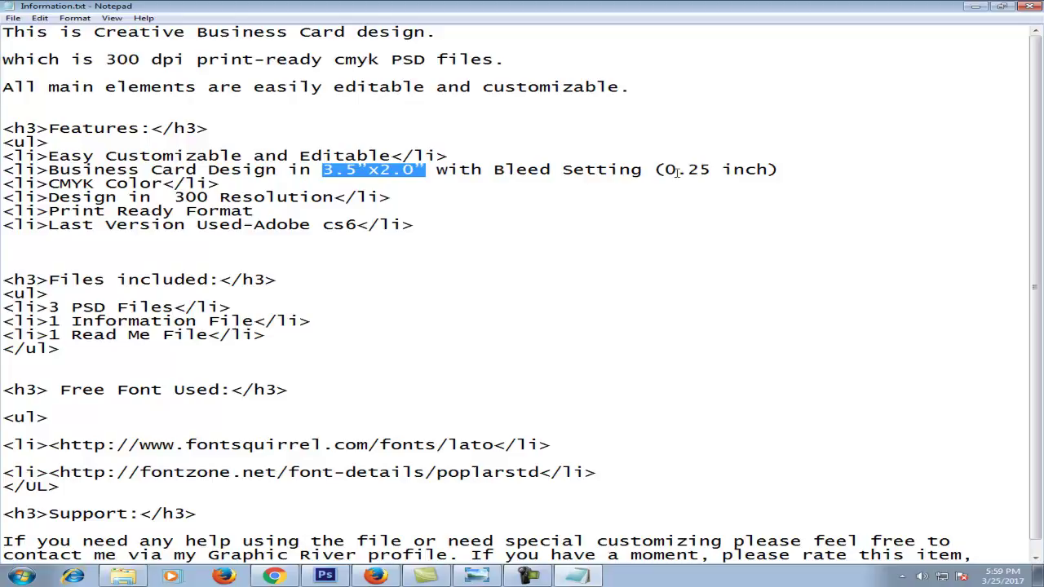
{"action": "left_click_drag", "start_coordinate": [688, 171], "coordinate": [751, 169]}
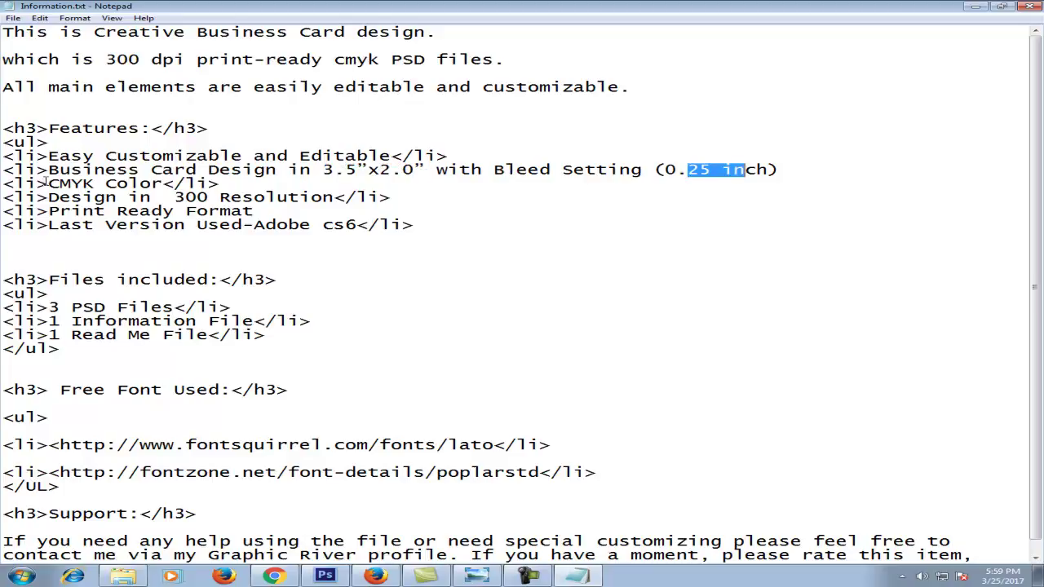
{"action": "left_click_drag", "start_coordinate": [48, 184], "coordinate": [142, 183]}
{"action": "left_click_drag", "start_coordinate": [70, 197], "coordinate": [212, 198]}
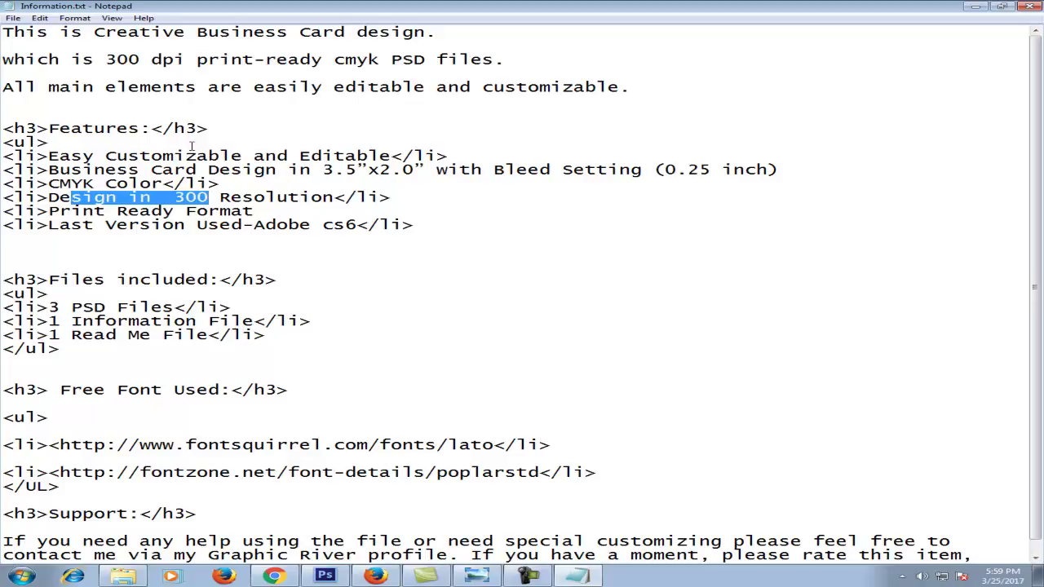
{"action": "mouse_move", "coordinate": [51, 220]}
{"action": "left_mouse_down"}
{"action": "mouse_move", "coordinate": [364, 221]}
{"action": "mouse_move", "coordinate": [116, 222]}
{"action": "mouse_move", "coordinate": [346, 223]}
{"action": "left_mouse_up"}
{"action": "left_click_drag", "start_coordinate": [49, 279], "coordinate": [220, 280]}
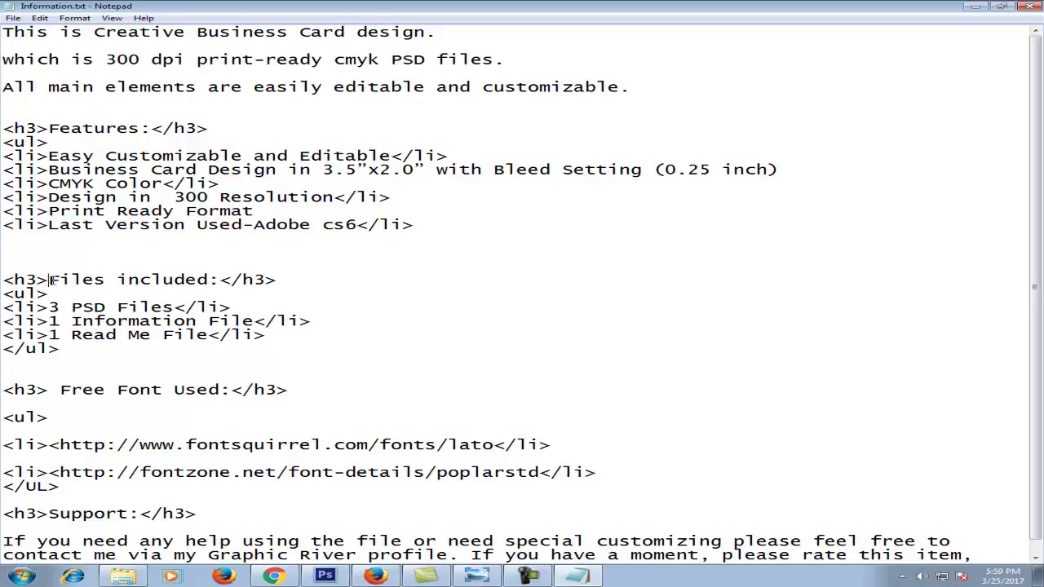
{"action": "left_click_drag", "start_coordinate": [49, 307], "coordinate": [167, 307]}
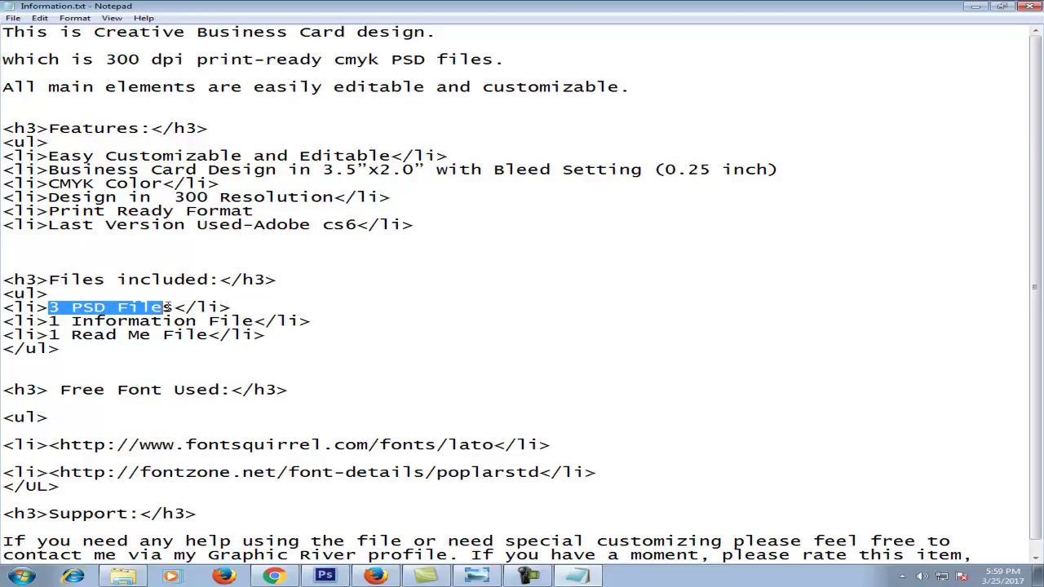
{"action": "left_click_drag", "start_coordinate": [51, 322], "coordinate": [233, 309]}
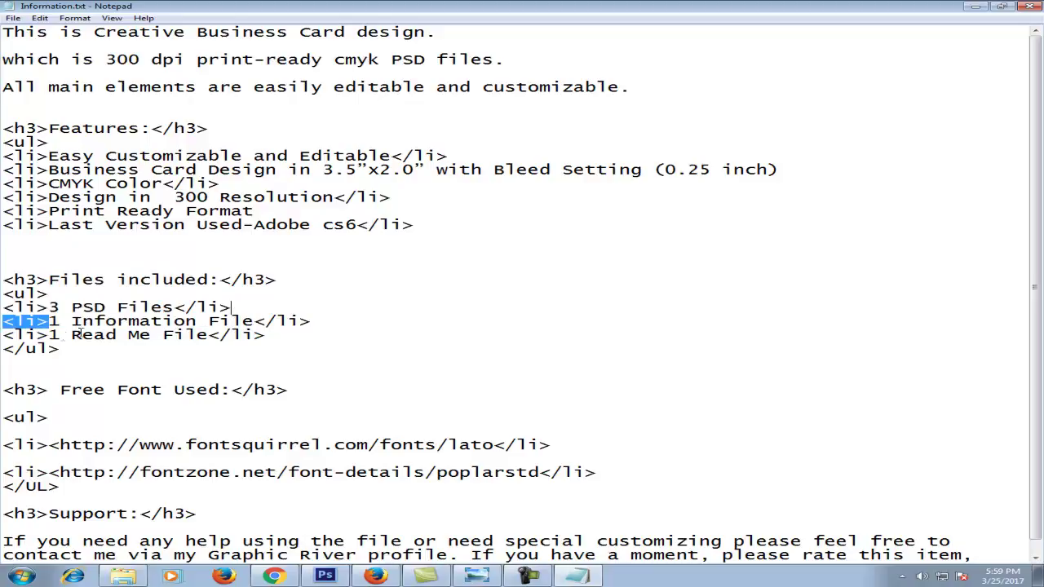
{"action": "left_click_drag", "start_coordinate": [51, 335], "coordinate": [174, 335]}
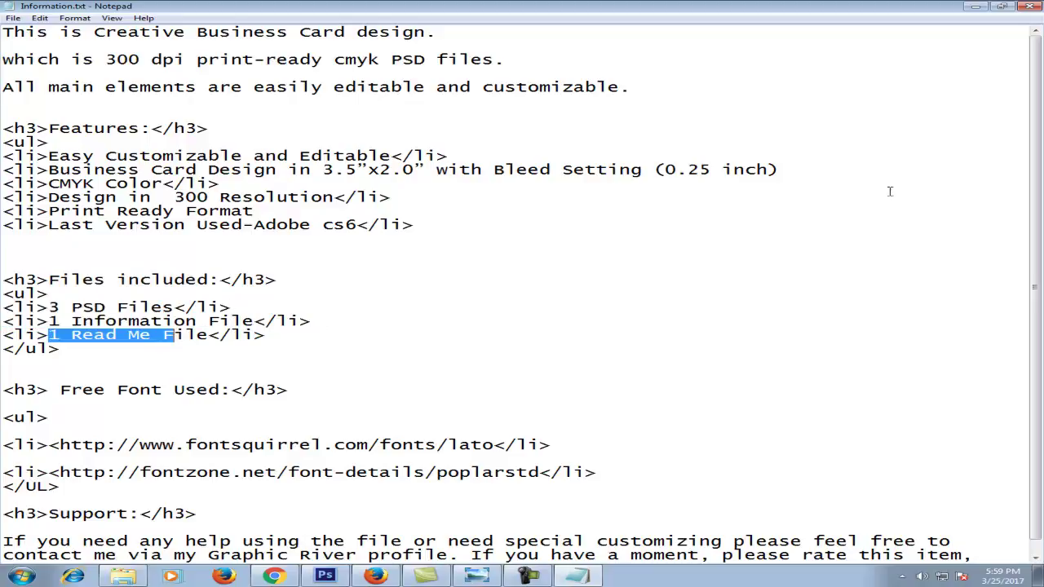
{"action": "left_click", "coordinate": [975, 6]}
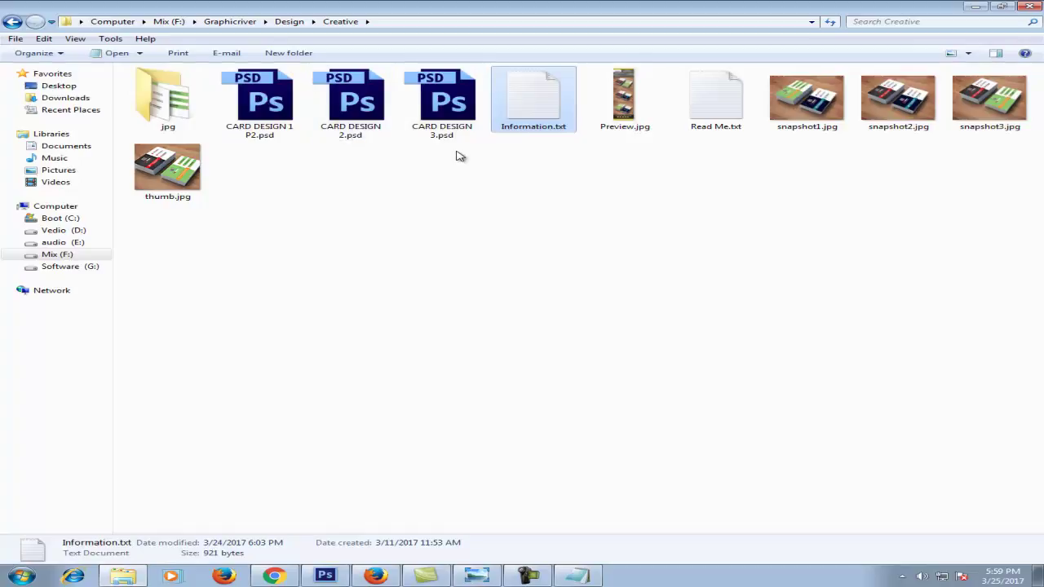
{"action": "left_click_drag", "start_coordinate": [485, 159], "coordinate": [232, 86]}
{"action": "left_click_drag", "start_coordinate": [757, 166], "coordinate": [685, 149]}
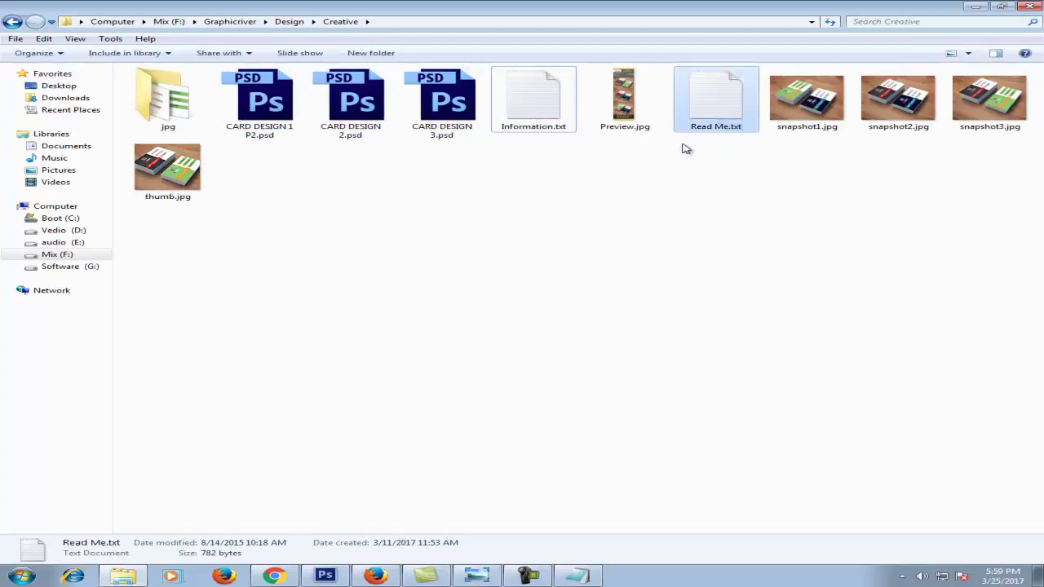
{"action": "mouse_move", "coordinate": [549, 178]}
{"action": "left_mouse_down"}
{"action": "mouse_move", "coordinate": [442, 130]}
{"action": "mouse_move", "coordinate": [275, 81]}
{"action": "left_mouse_up"}
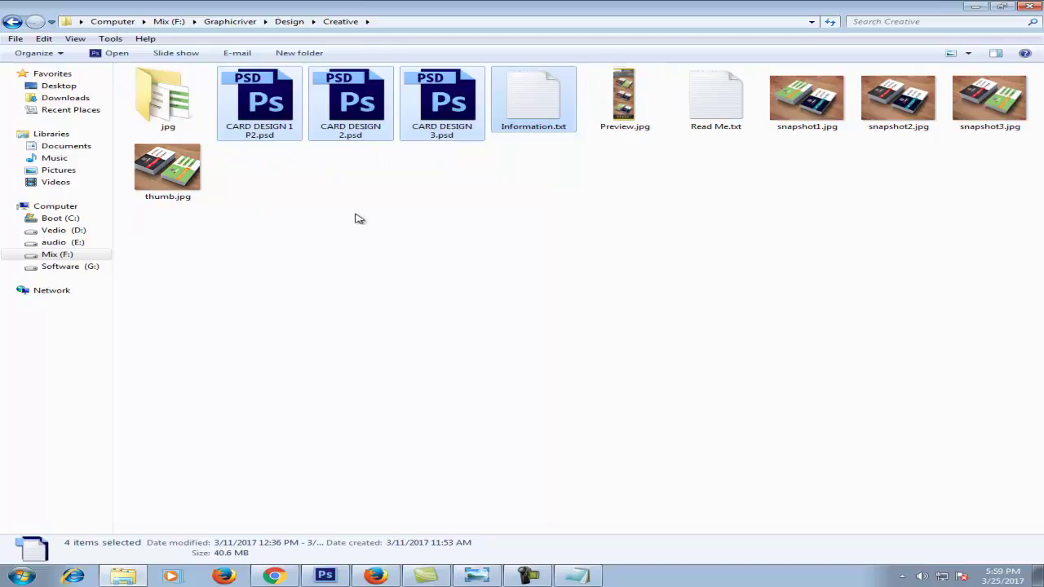
{"action": "double_click", "coordinate": [546, 111]}
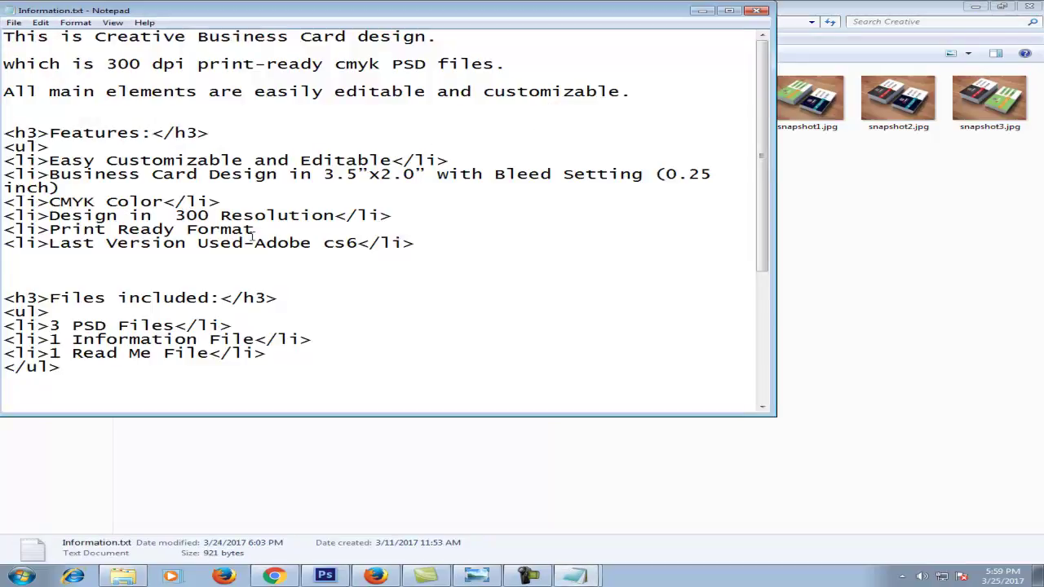
{"action": "left_click_drag", "start_coordinate": [763, 155], "coordinate": [762, 277]}
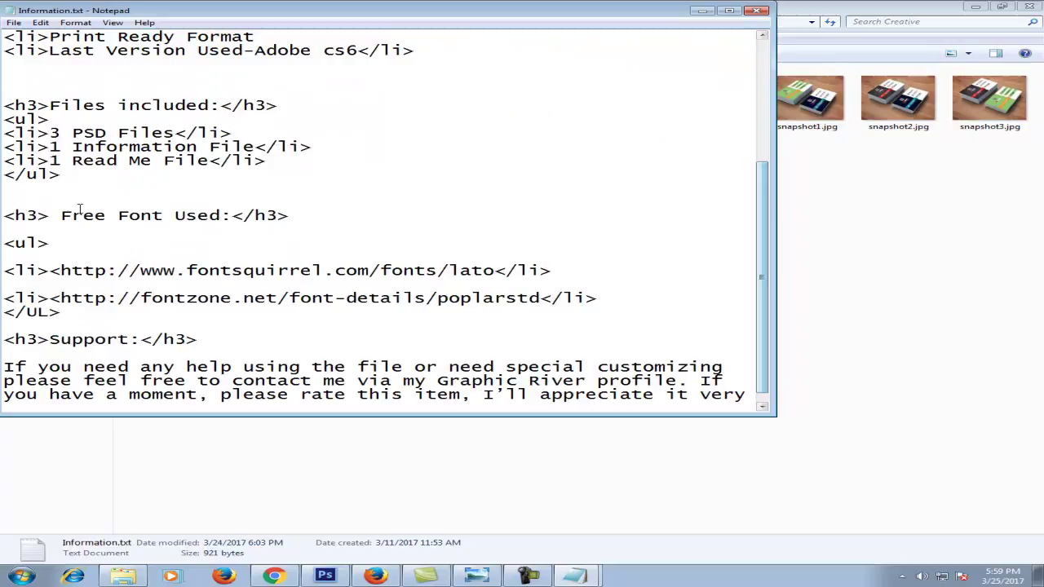
{"action": "left_click_drag", "start_coordinate": [37, 215], "coordinate": [224, 216]}
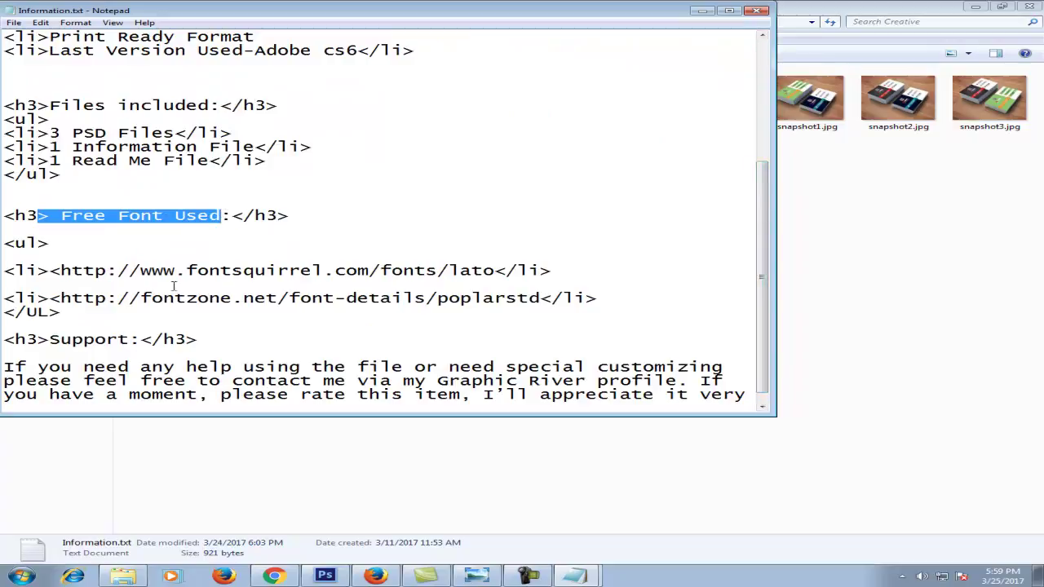
{"action": "mouse_move", "coordinate": [61, 270]}
{"action": "left_mouse_down"}
{"action": "mouse_move", "coordinate": [420, 270]}
{"action": "mouse_move", "coordinate": [558, 296]}
{"action": "left_mouse_up"}
{"action": "double_click", "coordinate": [473, 271]}
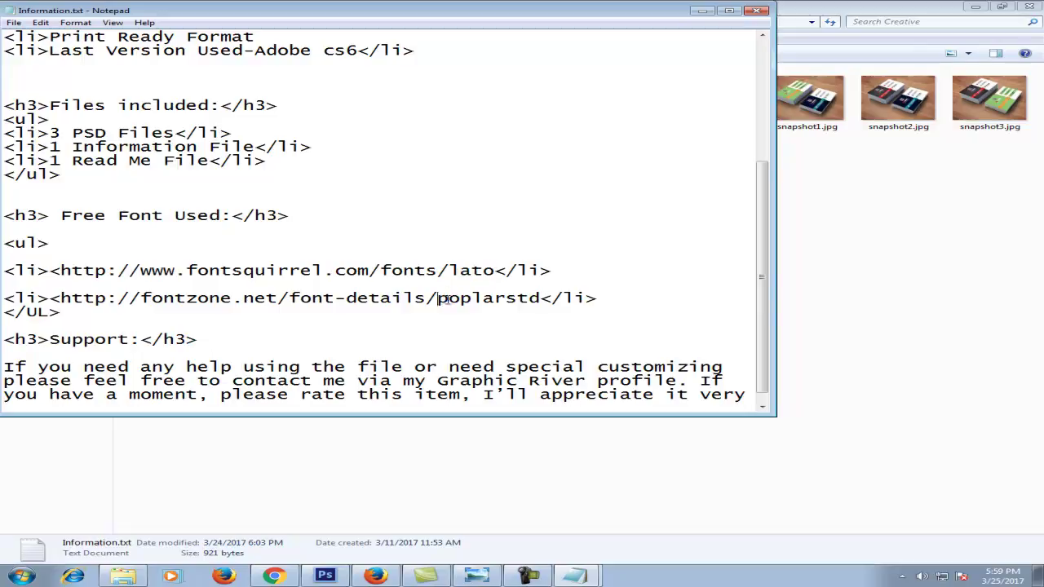
{"action": "mouse_move", "coordinate": [28, 271]}
{"action": "left_mouse_down"}
{"action": "mouse_move", "coordinate": [481, 271]}
{"action": "mouse_move", "coordinate": [5, 271]}
{"action": "left_mouse_up"}
{"action": "key", "text": "shift+End"}
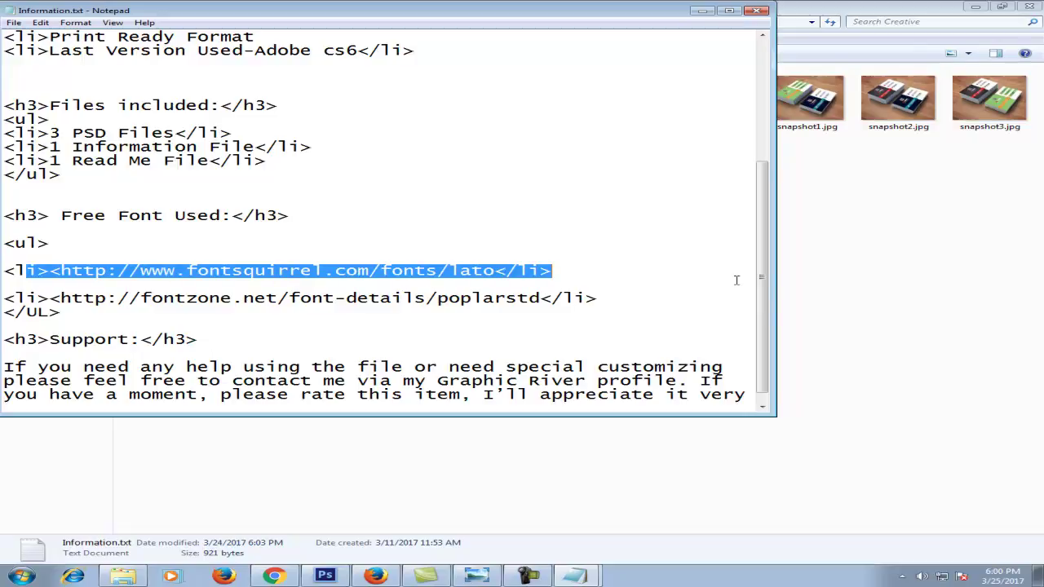
{"action": "left_click_drag", "start_coordinate": [757, 280], "coordinate": [776, 329]}
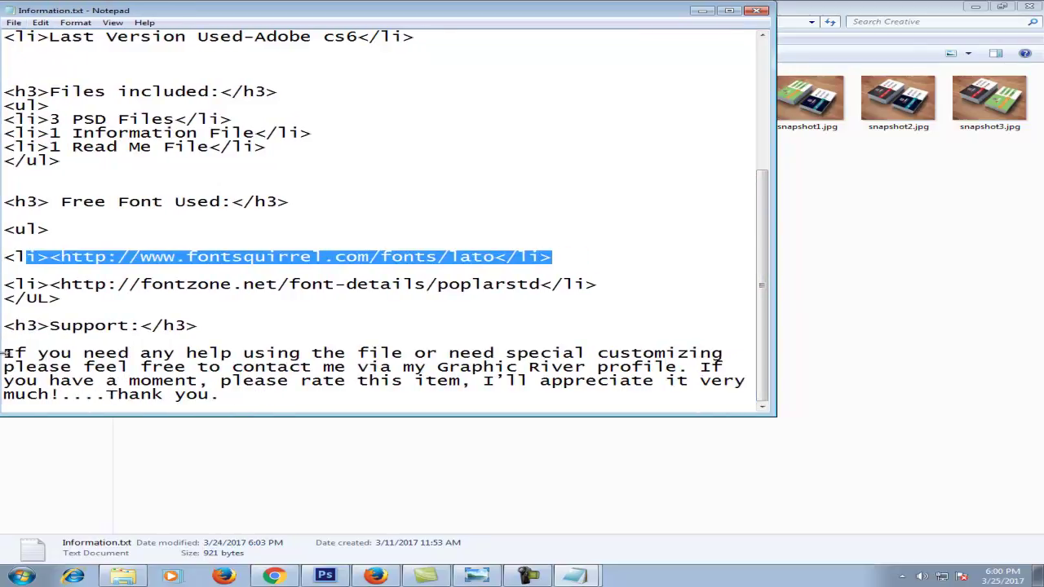
{"action": "left_click_drag", "start_coordinate": [778, 409], "coordinate": [943, 444]}
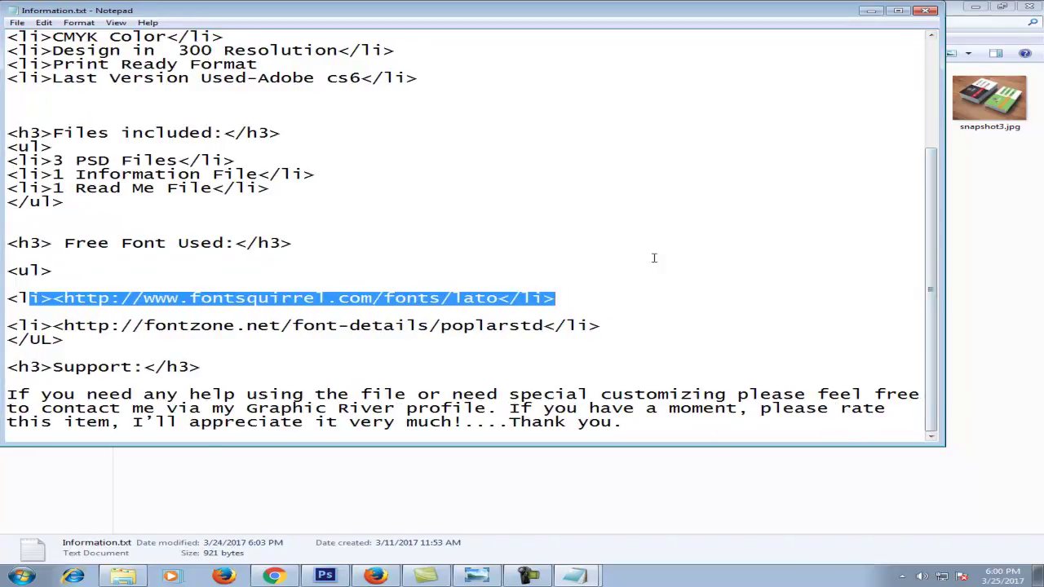
{"action": "left_click_drag", "start_coordinate": [933, 179], "coordinate": [937, 37]}
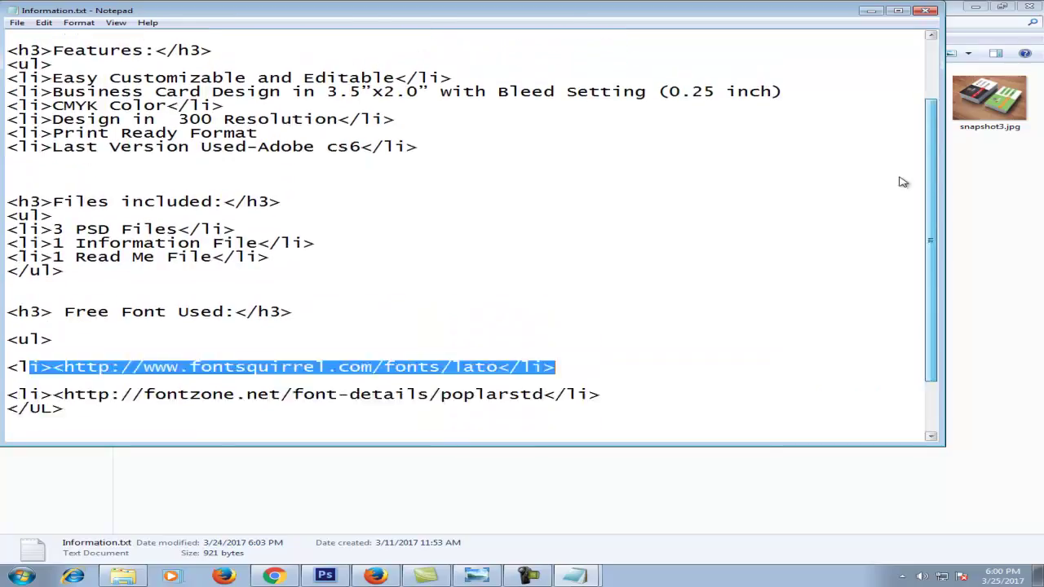
{"action": "left_click", "coordinate": [926, 11]}
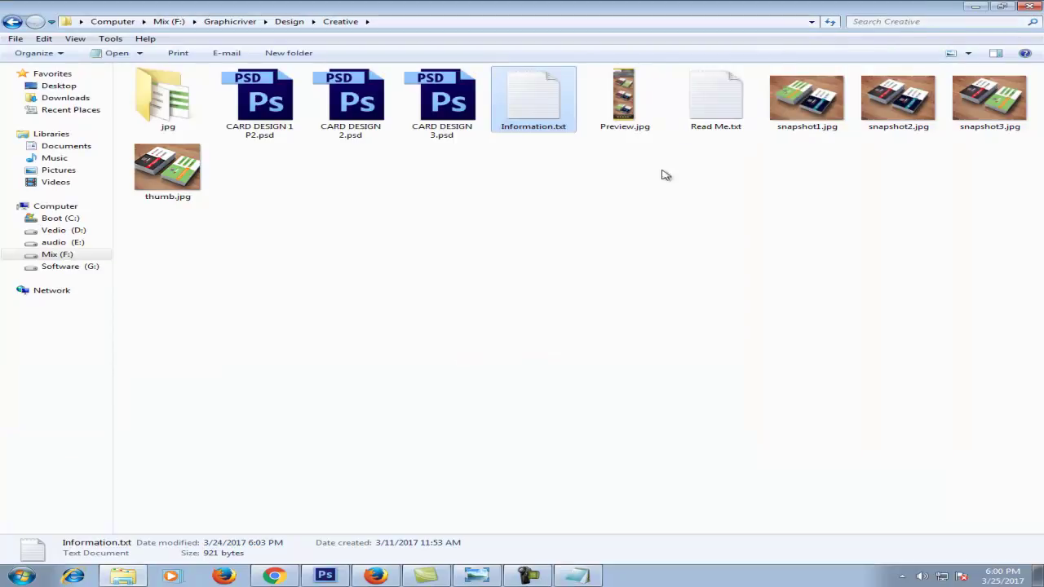
{"action": "double_click", "coordinate": [718, 96]}
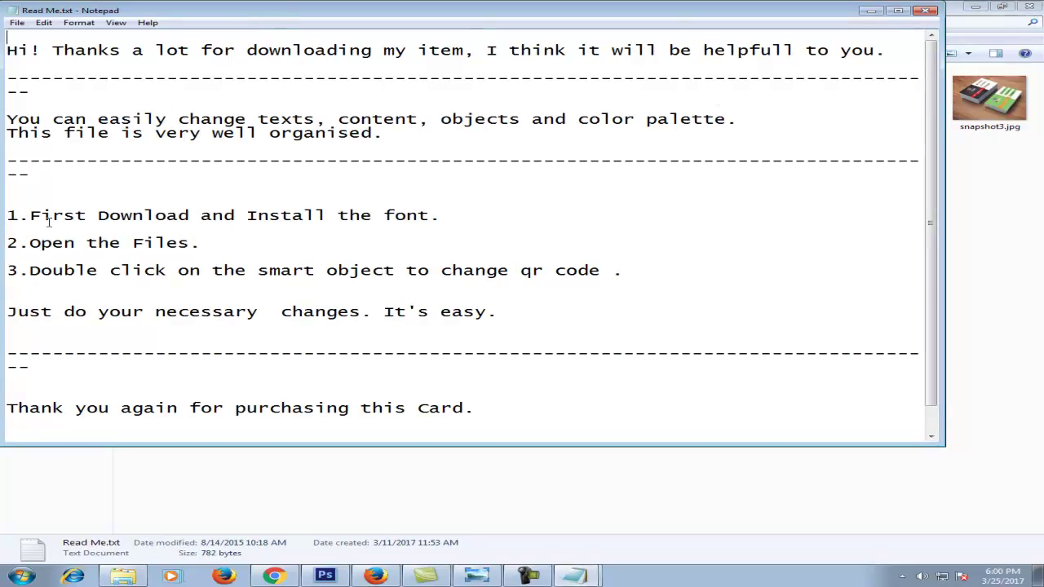
{"action": "key", "text": "alt+F4"}
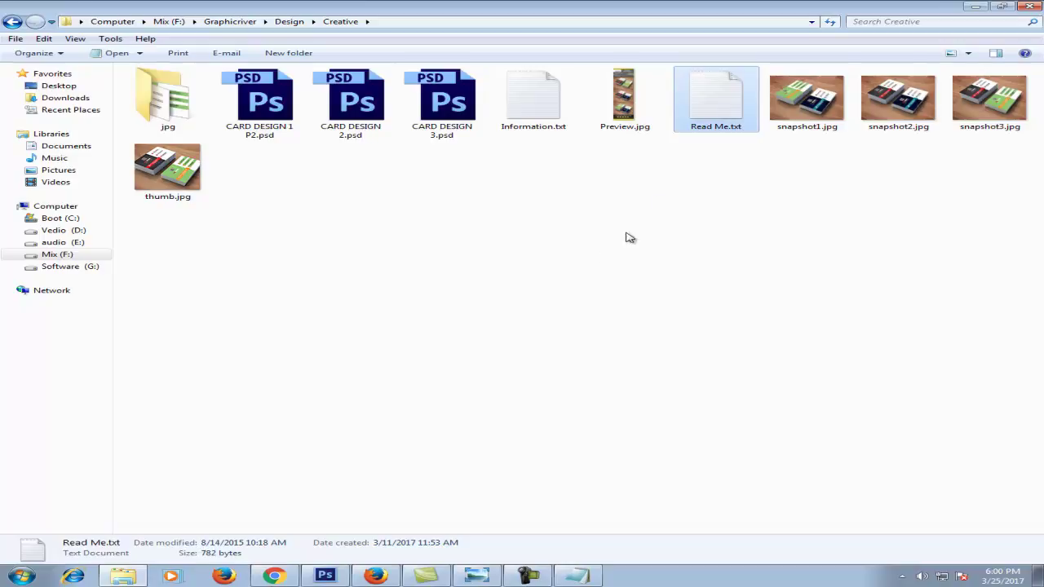
{"action": "double_click", "coordinate": [719, 114]}
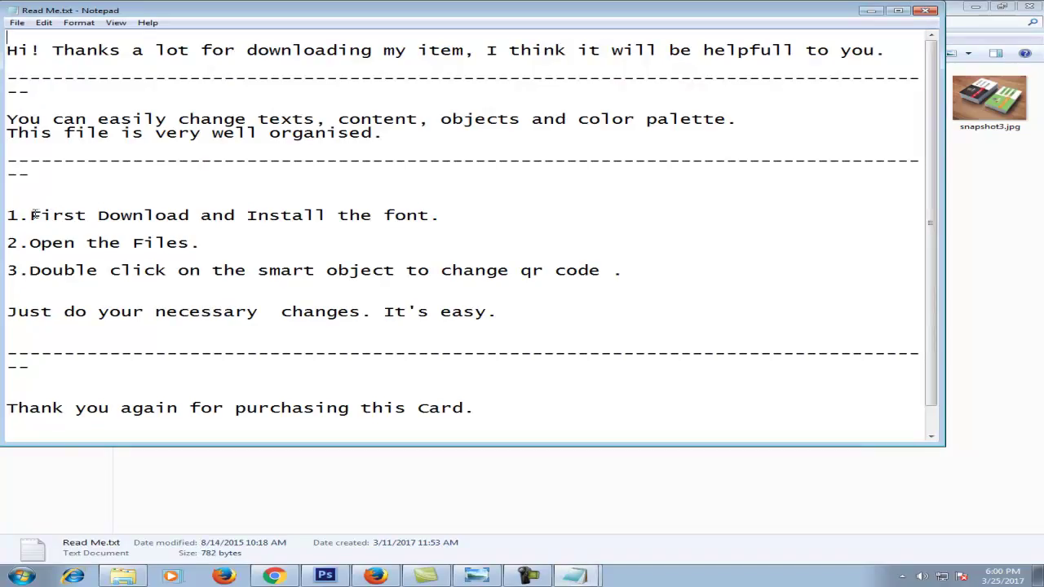
{"action": "left_click_drag", "start_coordinate": [31, 214], "coordinate": [435, 215]}
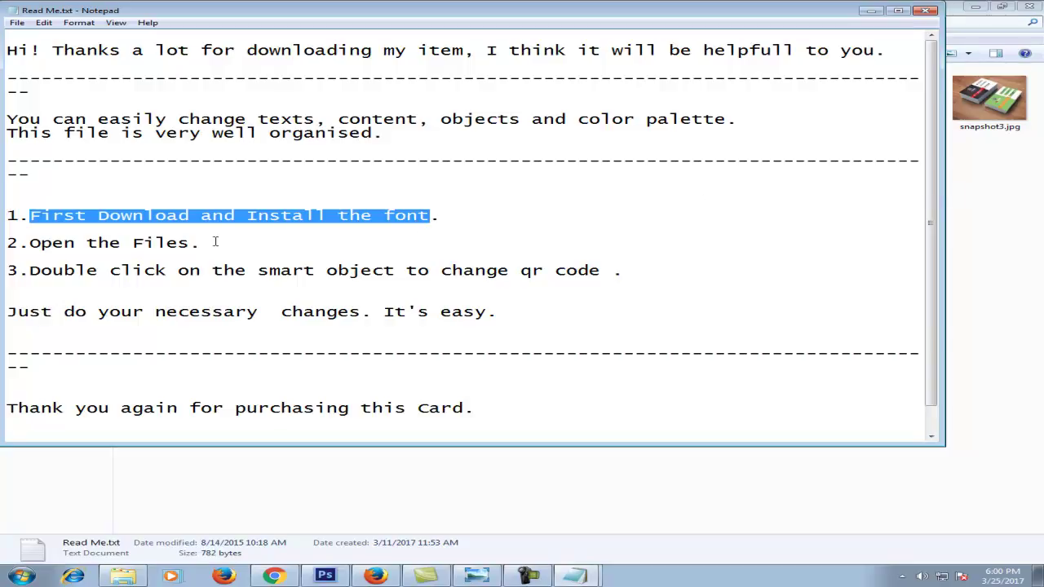
{"action": "left_click_drag", "start_coordinate": [41, 242], "coordinate": [209, 242]}
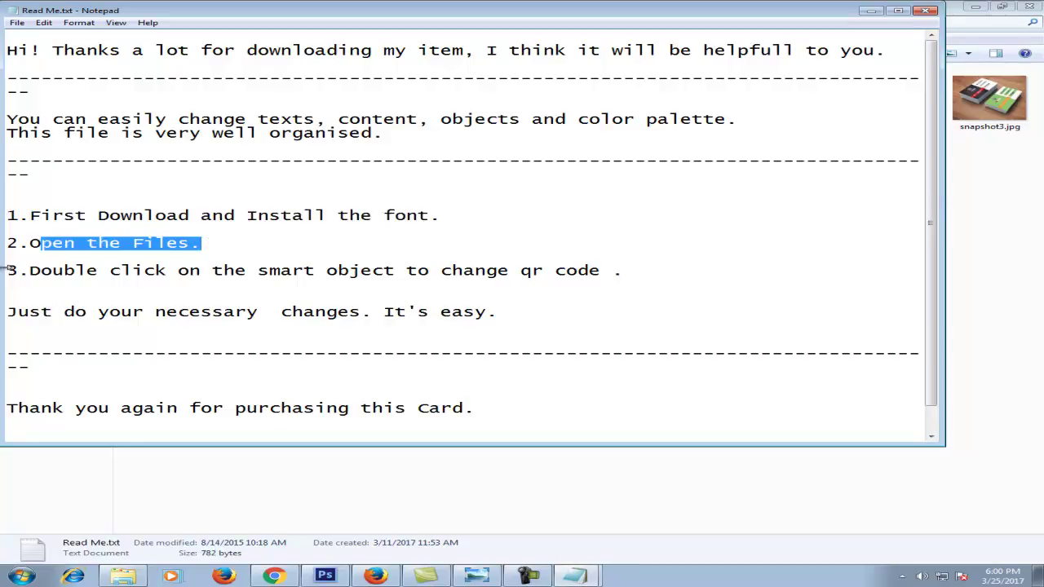
{"action": "left_click_drag", "start_coordinate": [25, 271], "coordinate": [575, 270]}
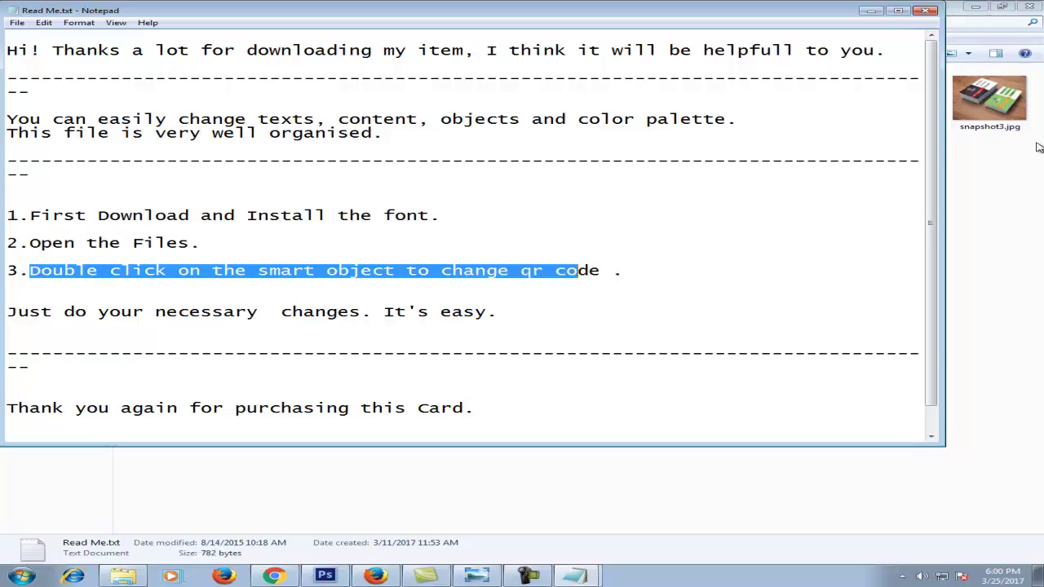
{"action": "left_click", "coordinate": [1005, 118]}
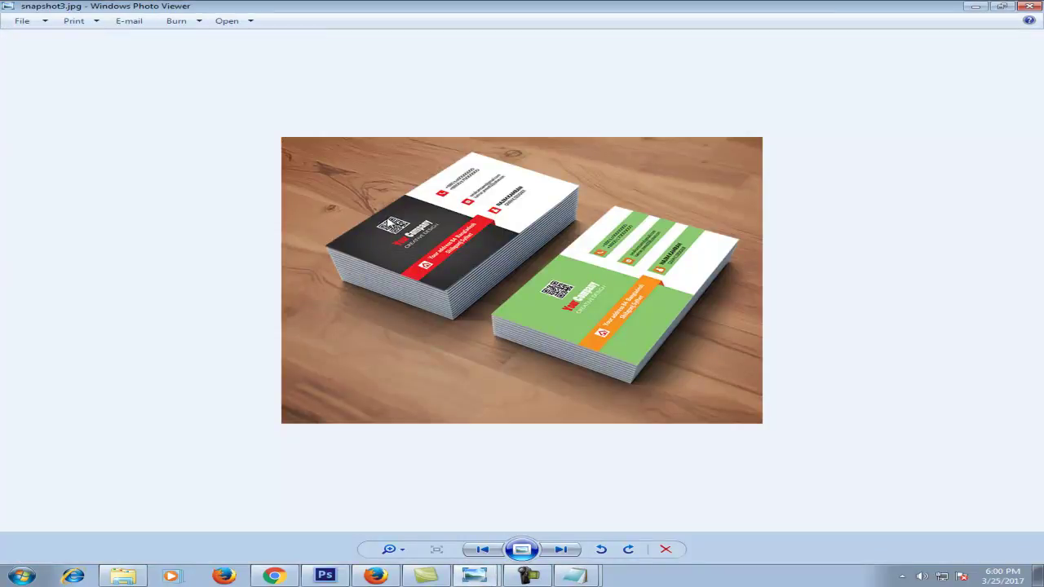
{"action": "left_click", "coordinate": [1029, 5]}
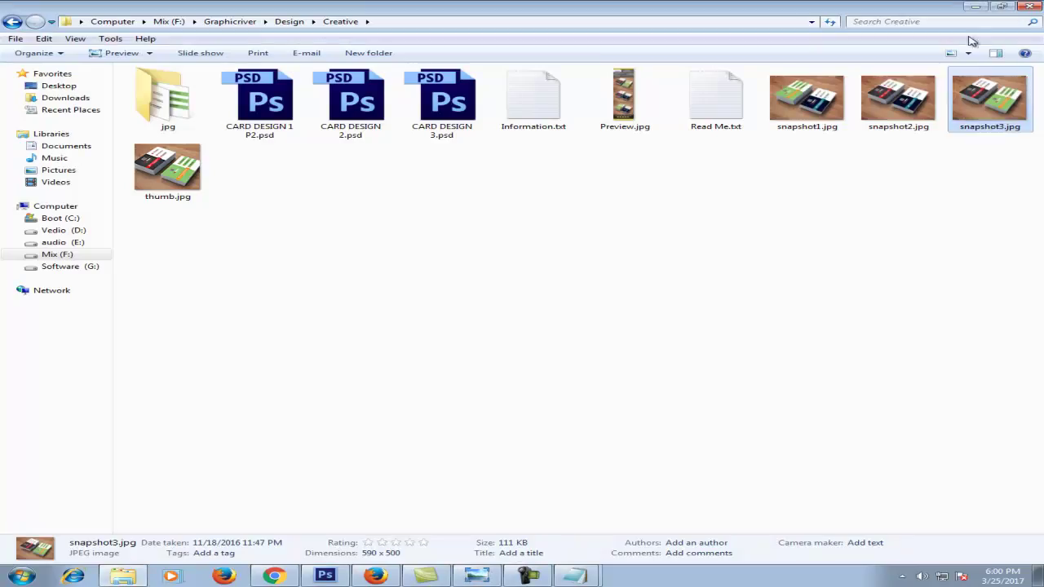
{"action": "left_click", "coordinate": [575, 576]}
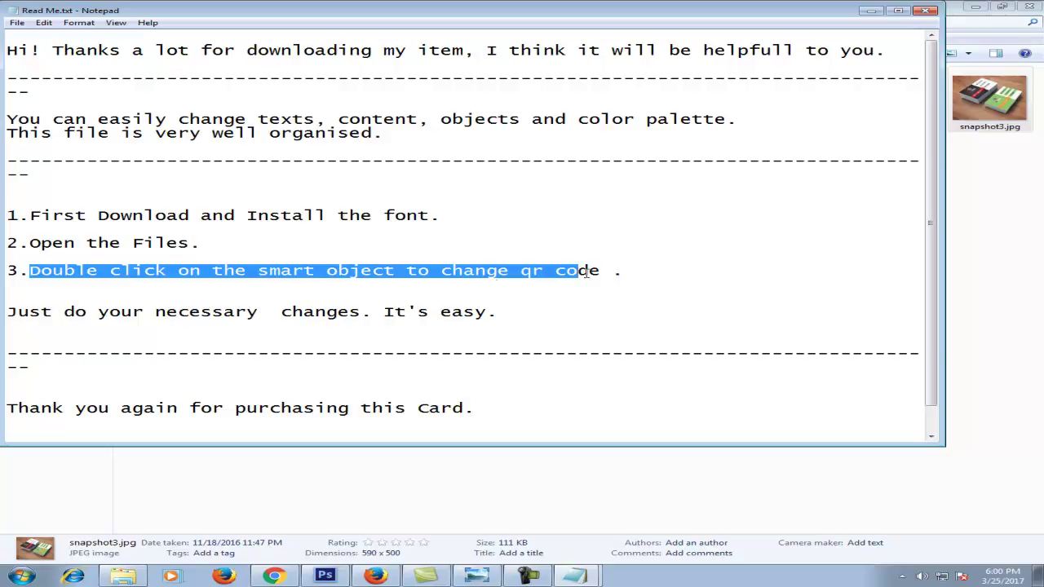
{"action": "left_click", "coordinate": [29, 271]}
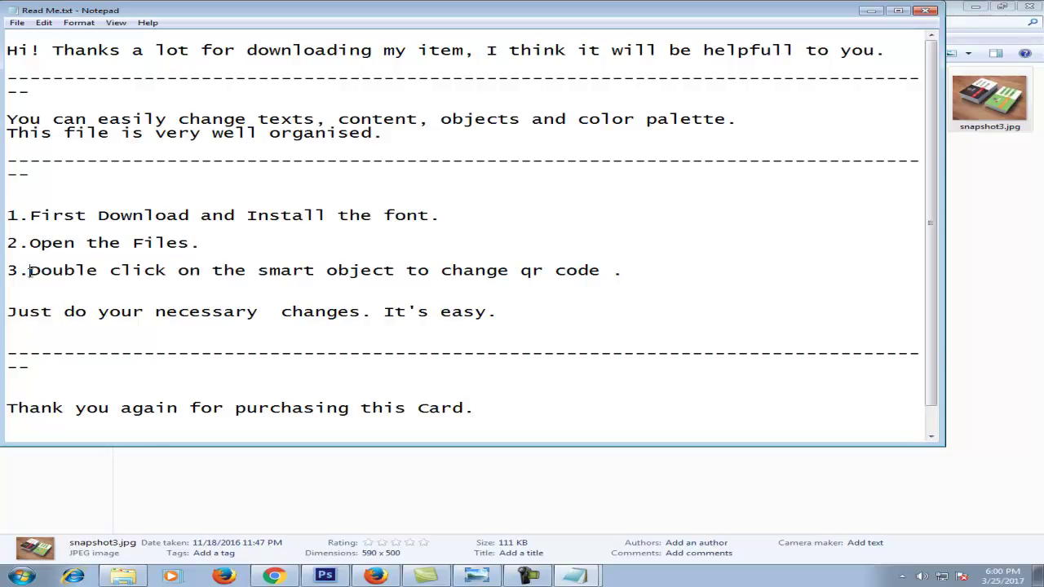
{"action": "key", "text": "alt+F4"}
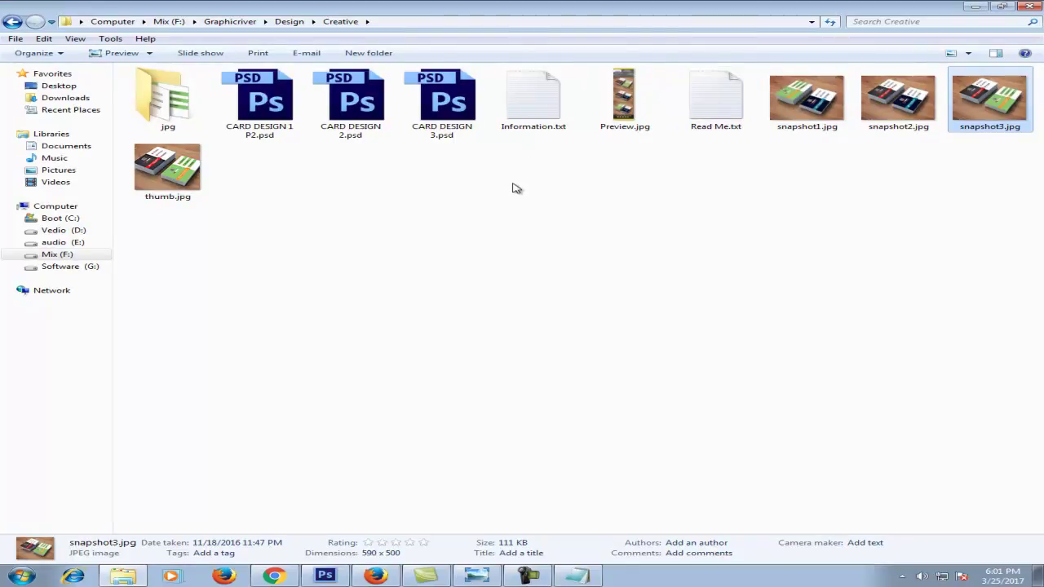
- Compress the three PSDs, Information.txt and Read Me.txt into an archive named main.zip
{"action": "left_click_drag", "start_coordinate": [540, 188], "coordinate": [278, 102]}
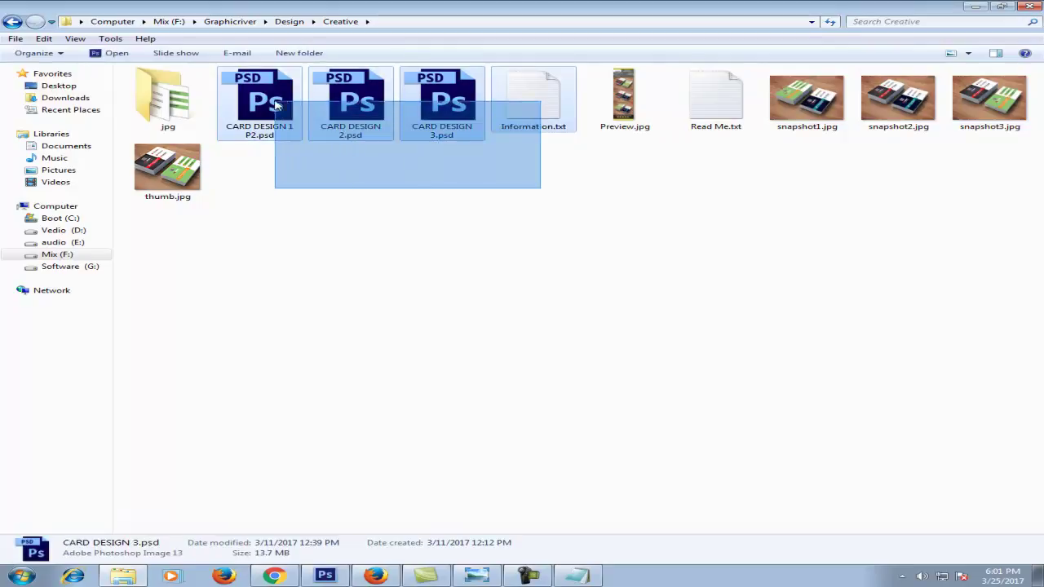
{"action": "left_click", "coordinate": [696, 133], "text": "ctrl"}
{"action": "right_click", "coordinate": [528, 115]}
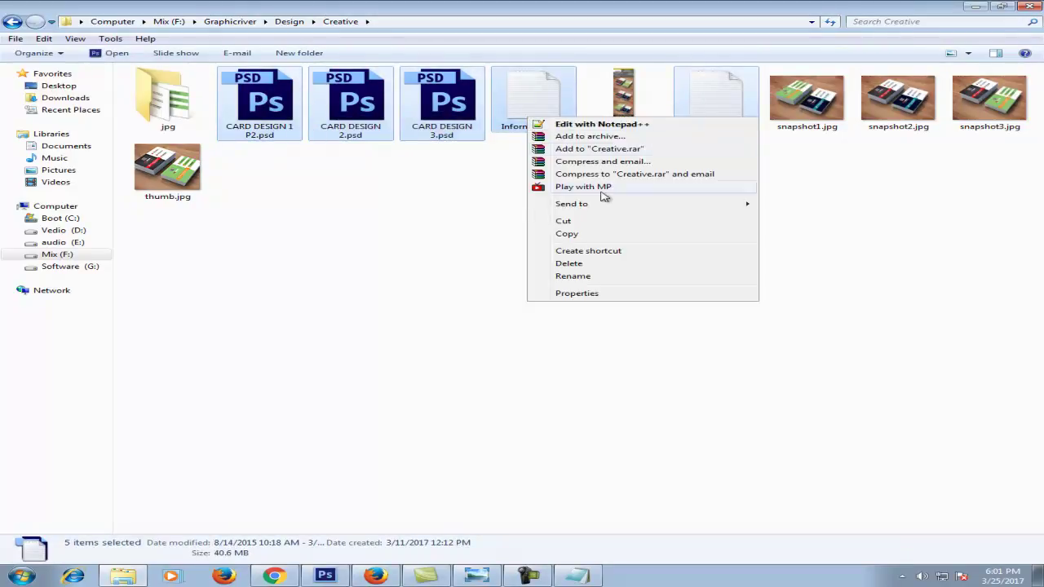
{"action": "left_click", "coordinate": [790, 205]}
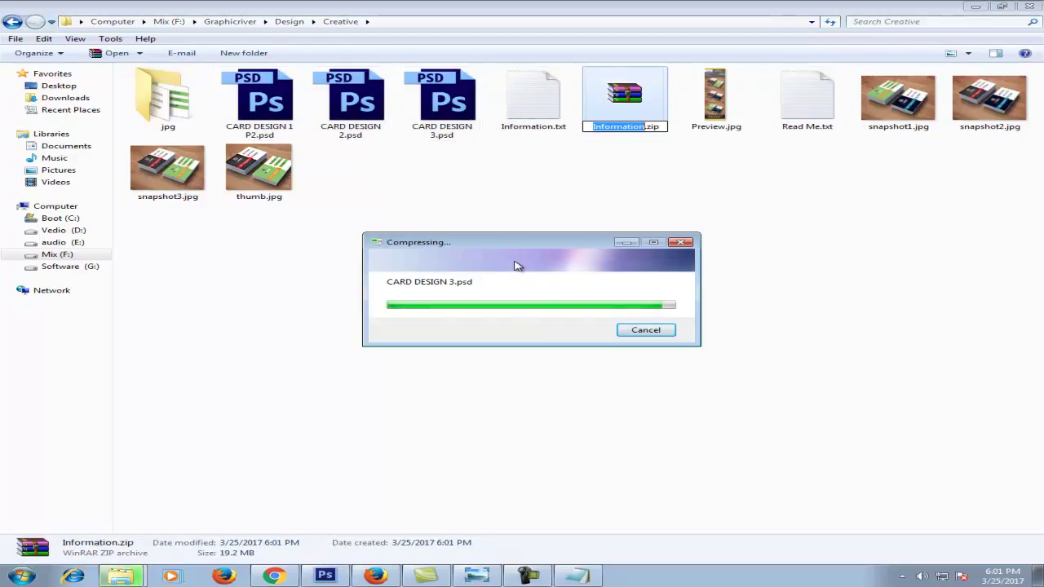
{"action": "type", "text": "m"}
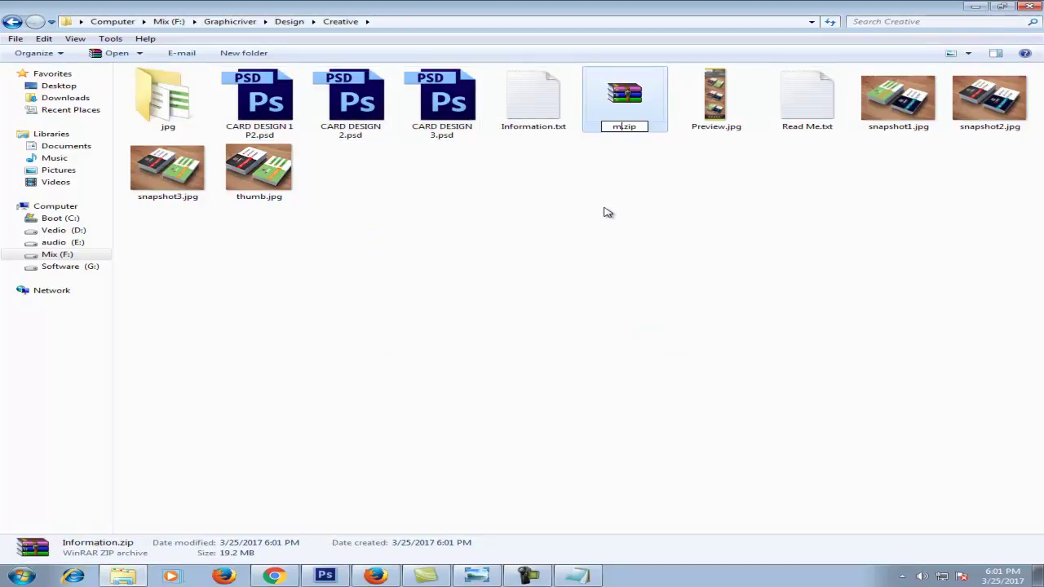
{"action": "type", "text": "ain"}
{"action": "left_click", "coordinate": [607, 212]}
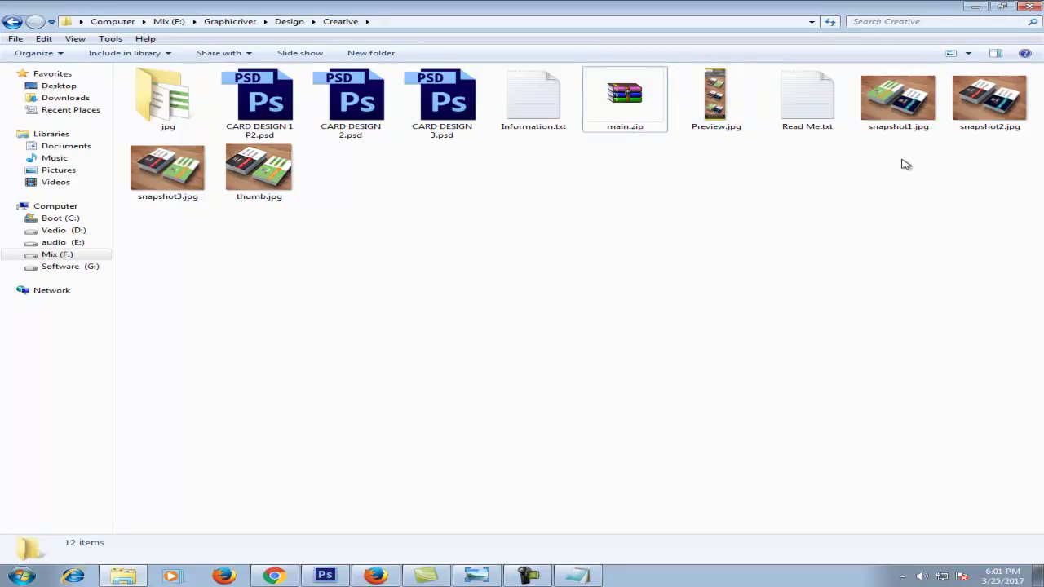
- Select the three snapshot images, snapshot1 to snapshot3.jpg, leaving thumb.jpg out
{"action": "left_click_drag", "start_coordinate": [991, 153], "coordinate": [885, 111]}
{"action": "left_click_drag", "start_coordinate": [302, 245], "coordinate": [127, 143]}
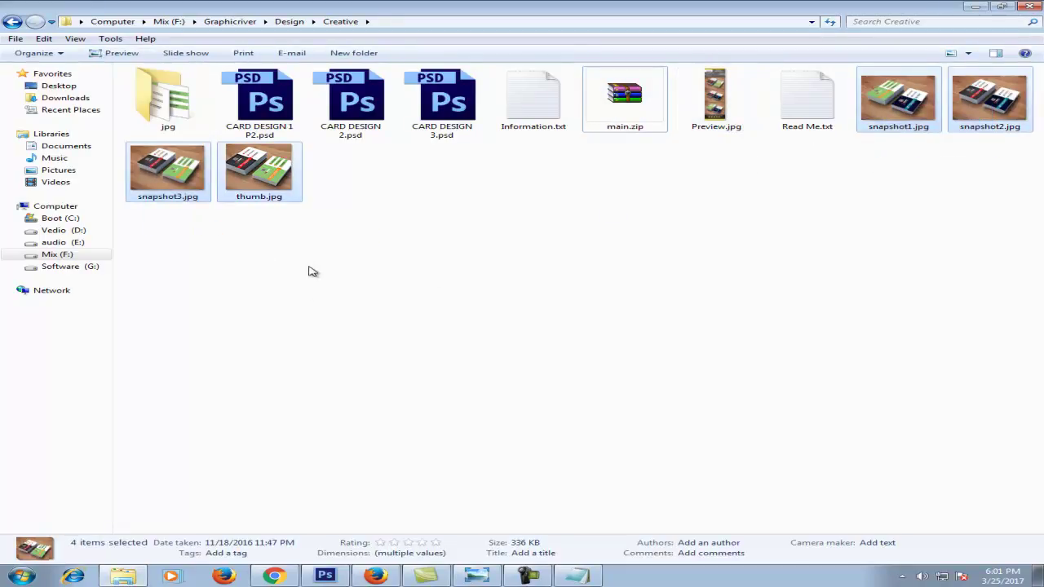
{"action": "left_click", "coordinate": [281, 245]}
- Zip the three snapshot images into an archive named snapshot.zip
{"action": "left_click_drag", "start_coordinate": [217, 245], "coordinate": [131, 146]}
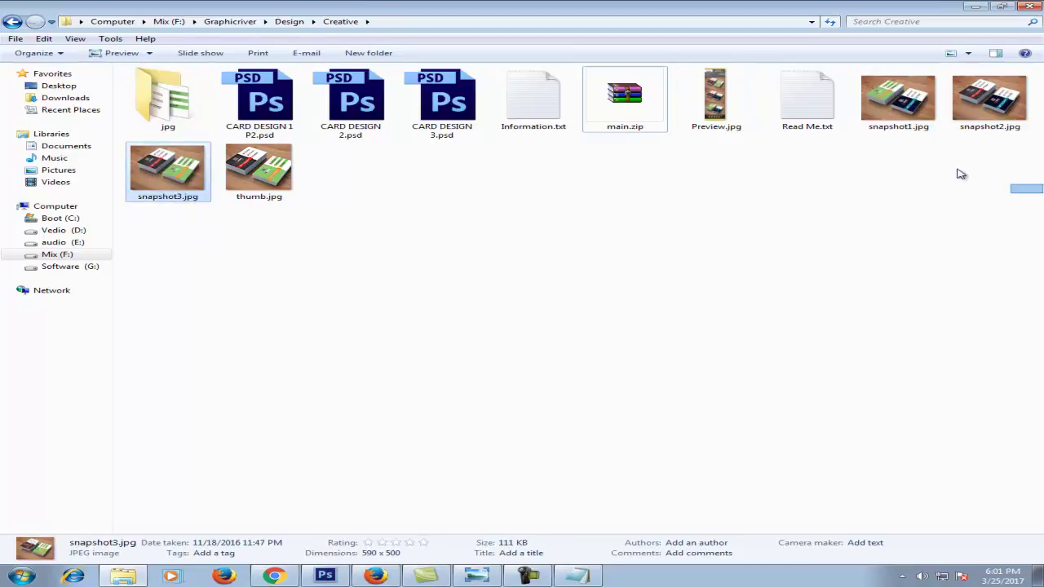
{"action": "left_click_drag", "start_coordinate": [954, 171], "coordinate": [899, 114]}
{"action": "right_click", "coordinate": [901, 114]}
{"action": "mouse_move", "coordinate": [856, 287]}
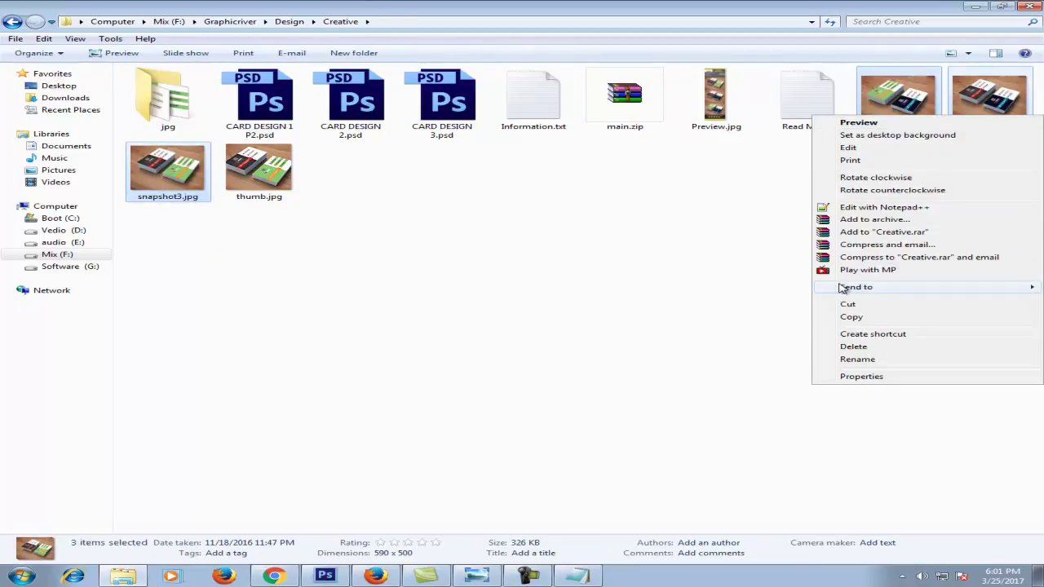
{"action": "left_click", "coordinate": [773, 291]}
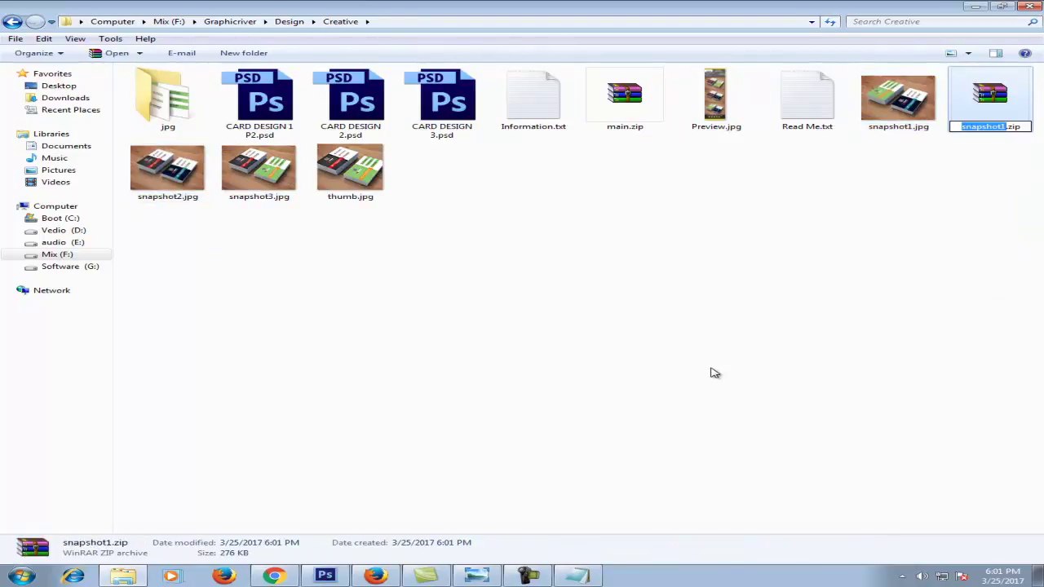
{"action": "key", "text": "Right"}
{"action": "key", "text": "BackSpace"}
{"action": "key", "text": "Return"}
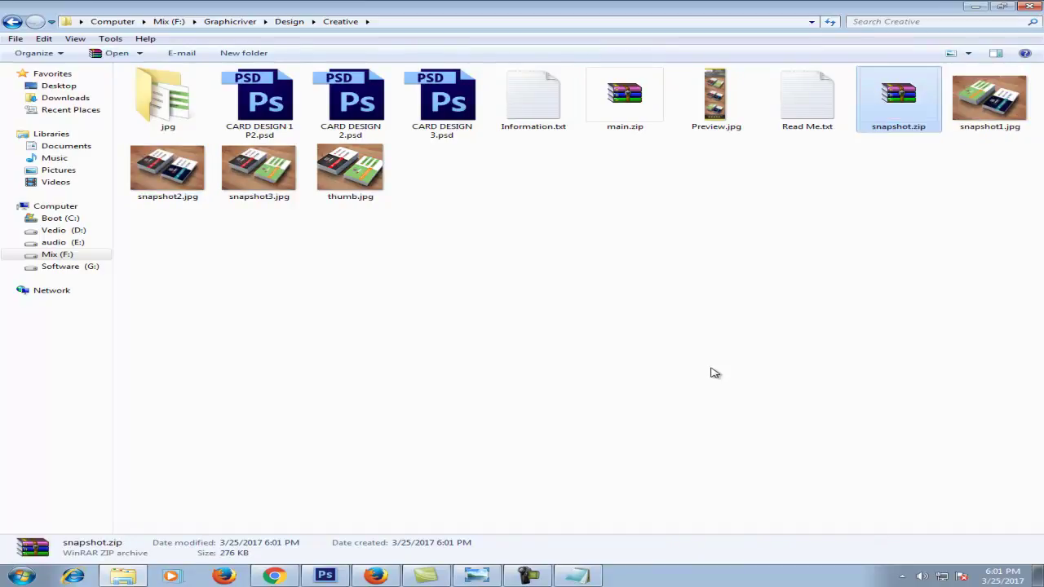
- Check the details of thumb.jpg, Preview.jpg, main.zip, the PSDs and snapshots, then return to GraphicRiver
{"action": "left_click", "coordinate": [351, 171]}
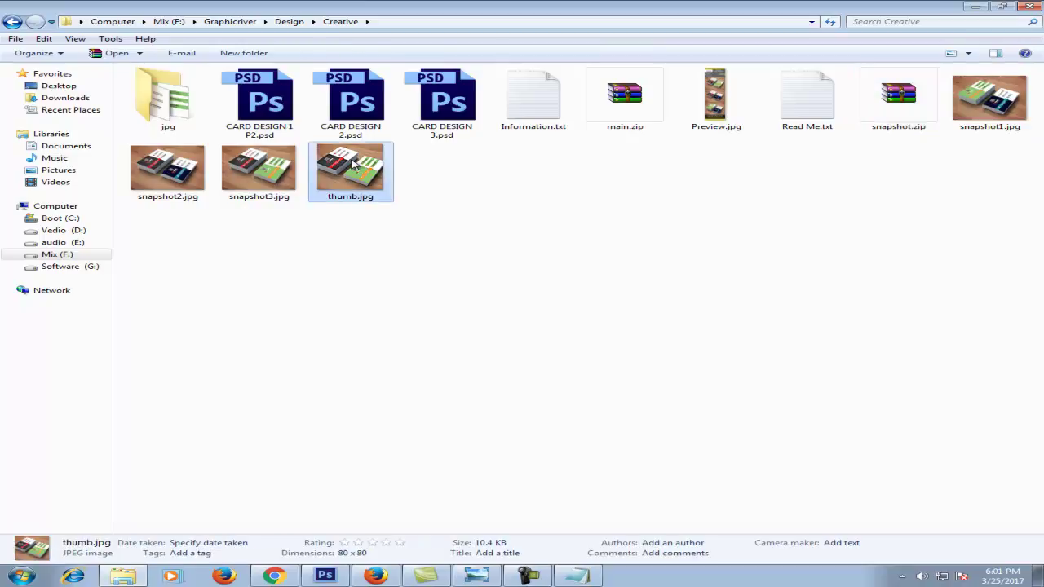
{"action": "left_click", "coordinate": [712, 113], "text": "ctrl"}
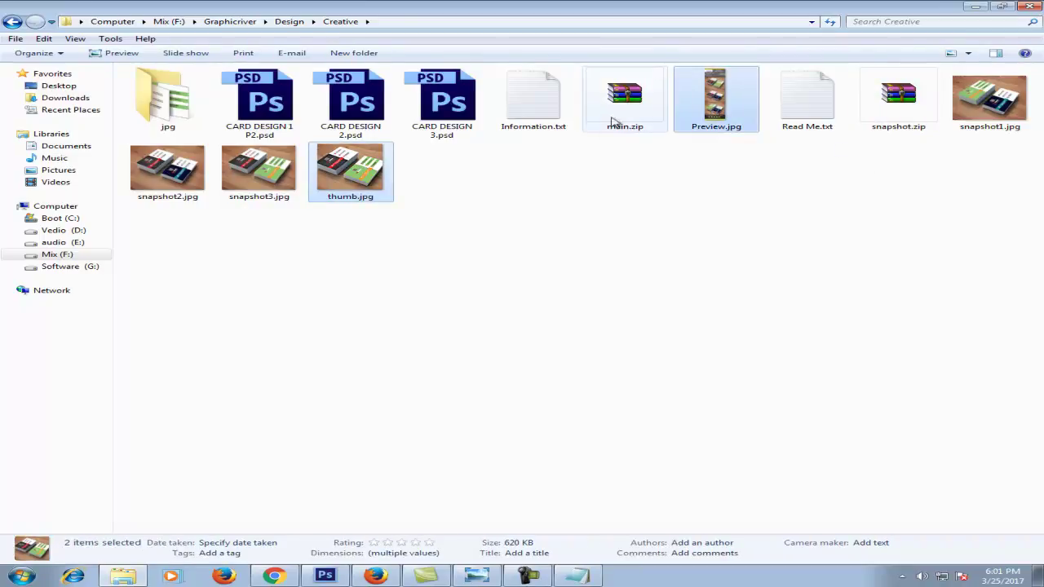
{"action": "left_click", "coordinate": [625, 98]}
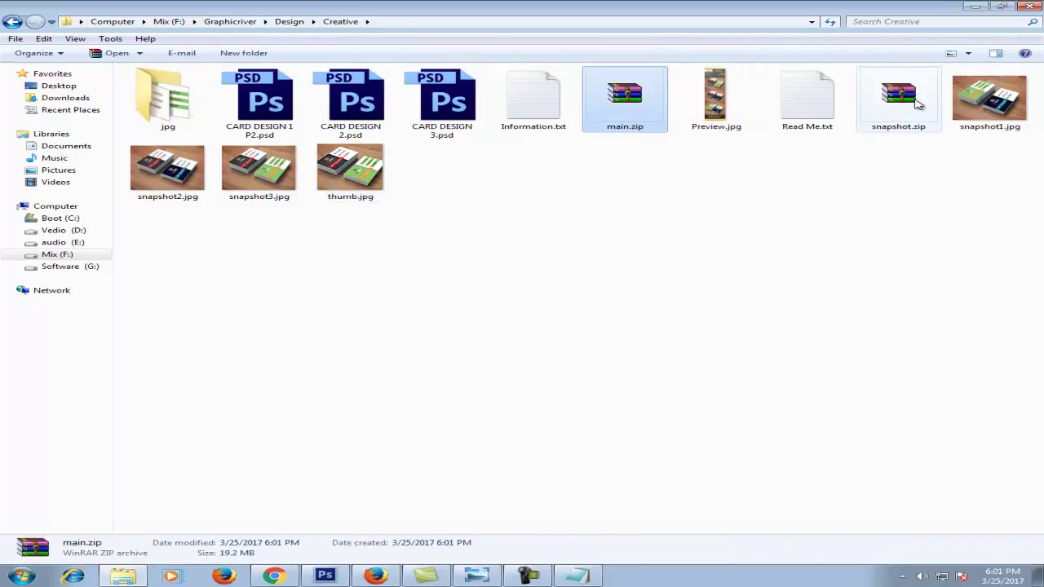
{"action": "left_click", "coordinate": [917, 103]}
{"action": "left_click", "coordinate": [367, 173]}
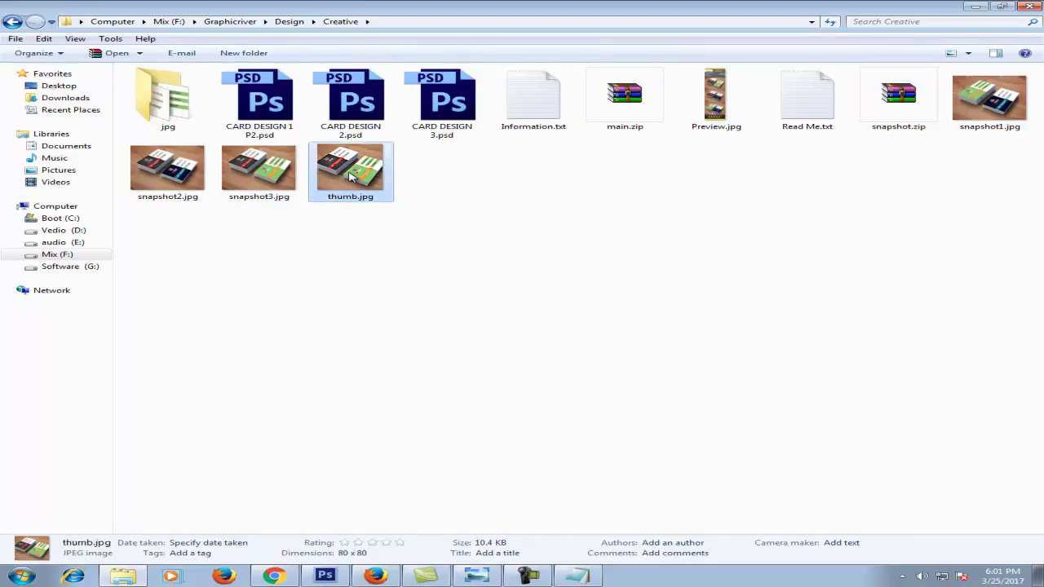
{"action": "left_click", "coordinate": [731, 117]}
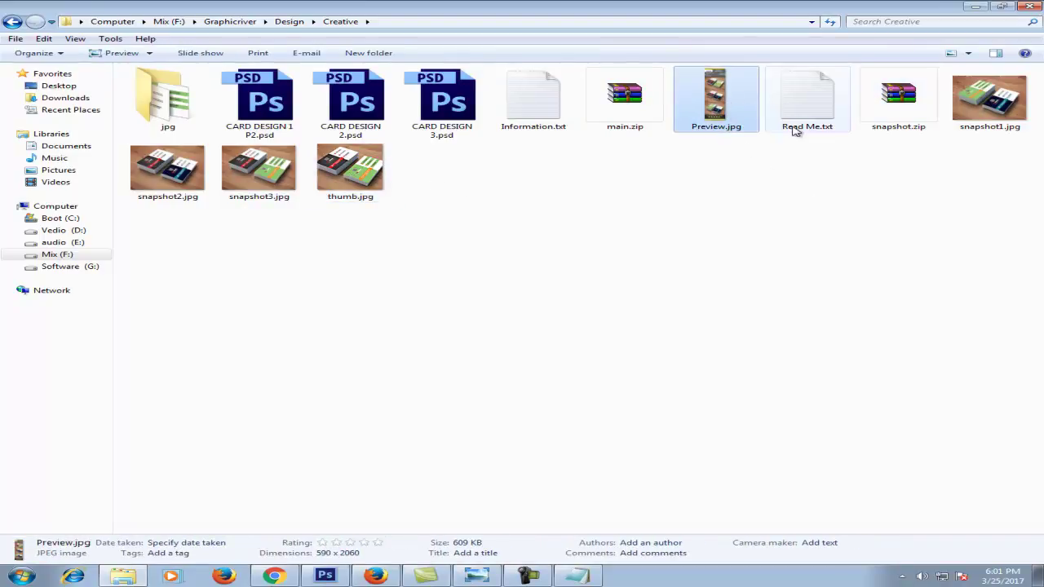
{"action": "left_click", "coordinate": [350, 102]}
{"action": "left_click", "coordinate": [259, 102]}
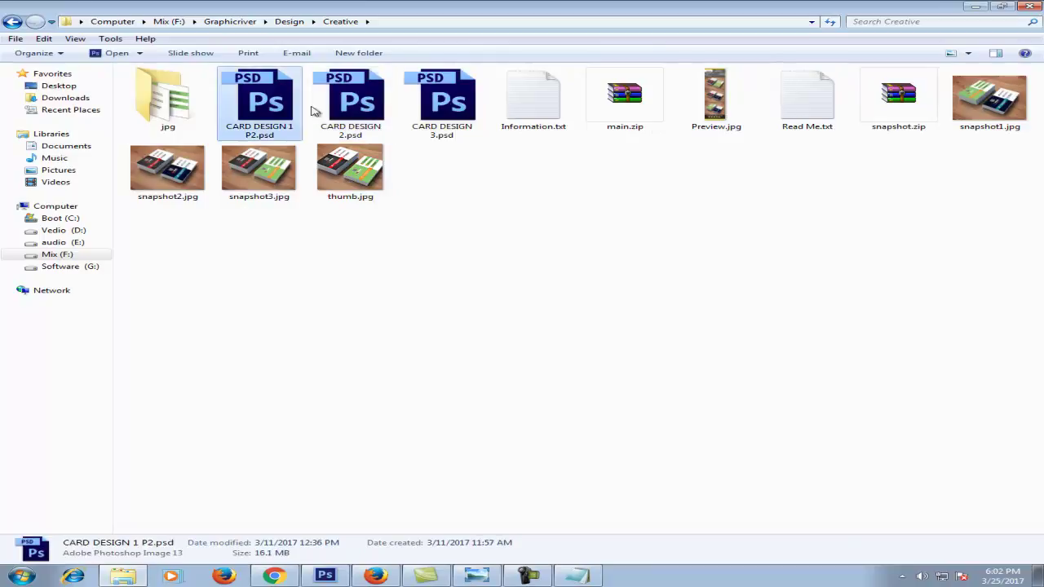
{"action": "left_click", "coordinate": [721, 103]}
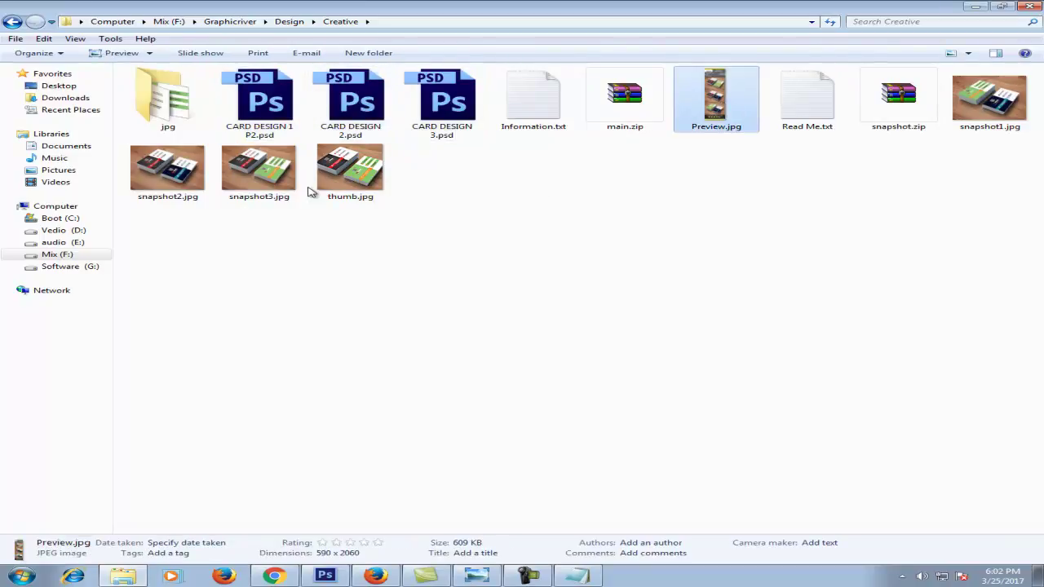
{"action": "left_click", "coordinate": [332, 186]}
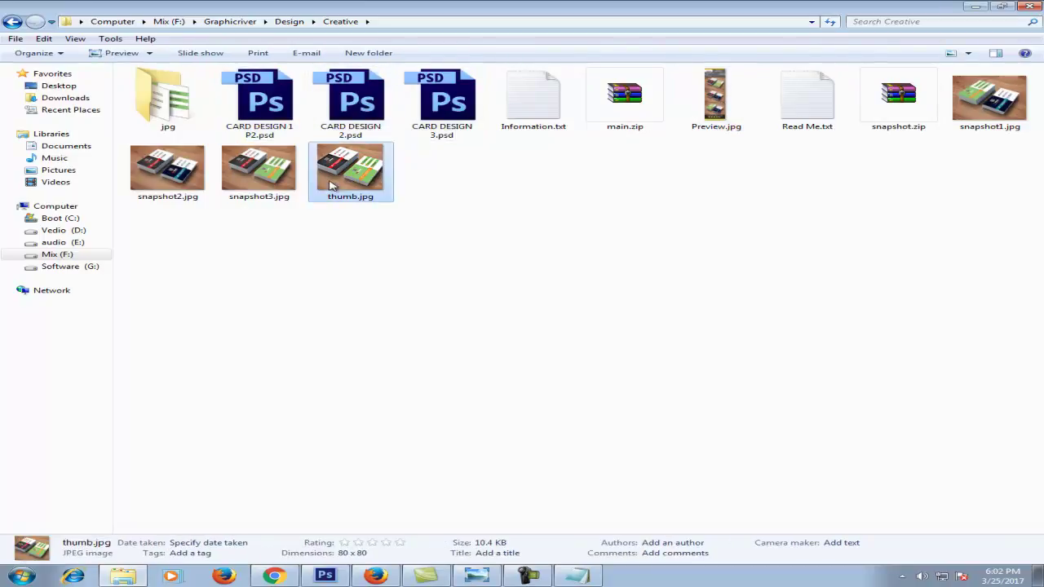
{"action": "left_click", "coordinate": [1002, 97]}
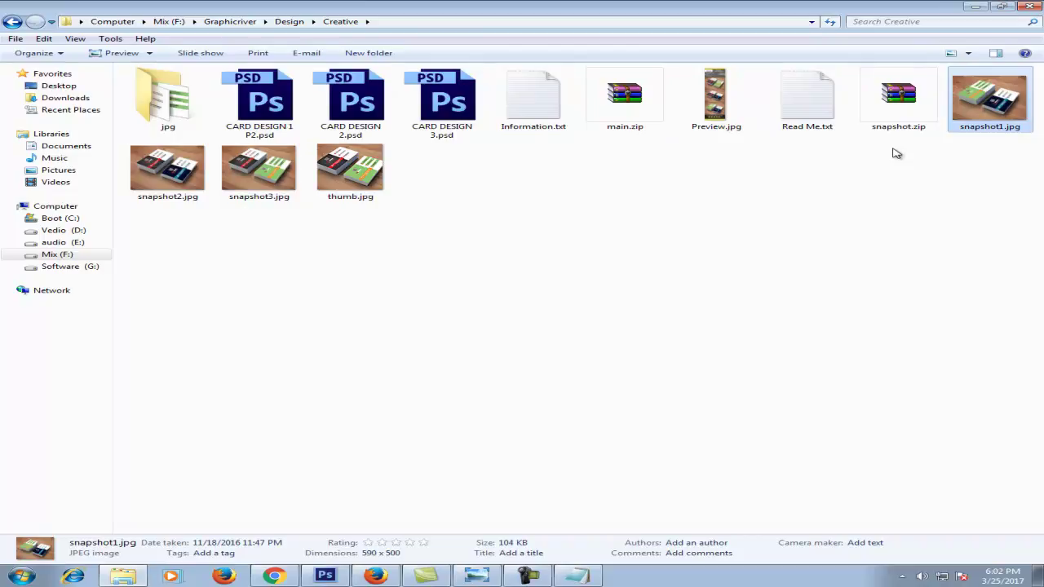
{"action": "left_click", "coordinate": [271, 575]}
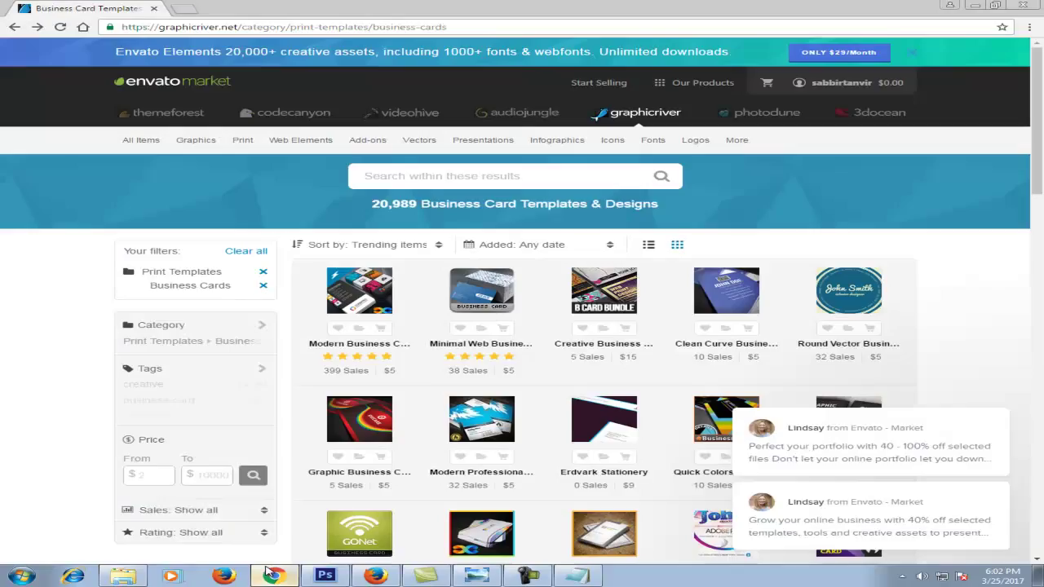
{"action": "mouse_move", "coordinate": [841, 82]}
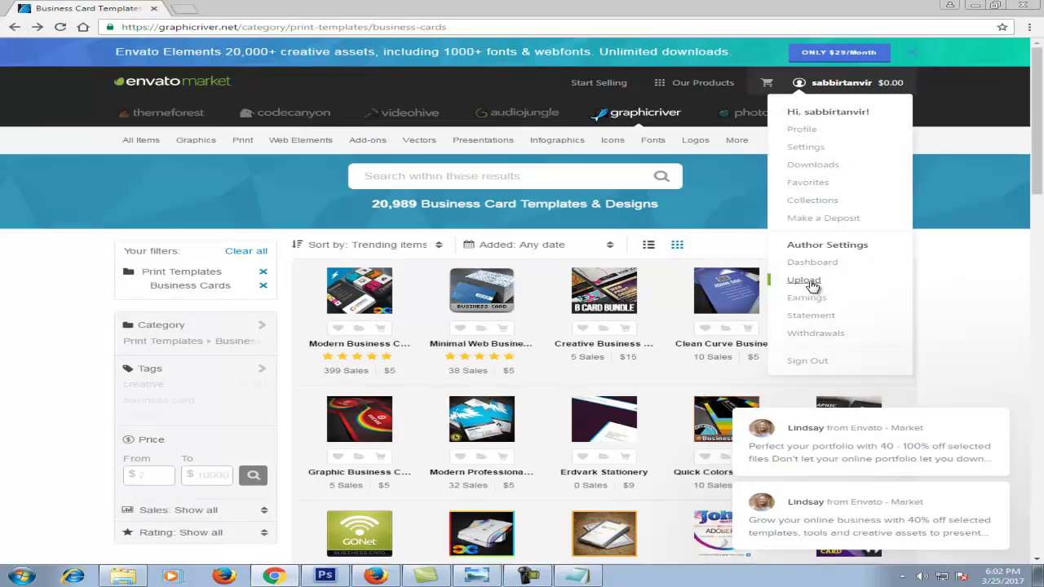
- Begin a new upload with Print Templates as the category and continue to the item form
{"action": "left_click", "coordinate": [771, 287]}
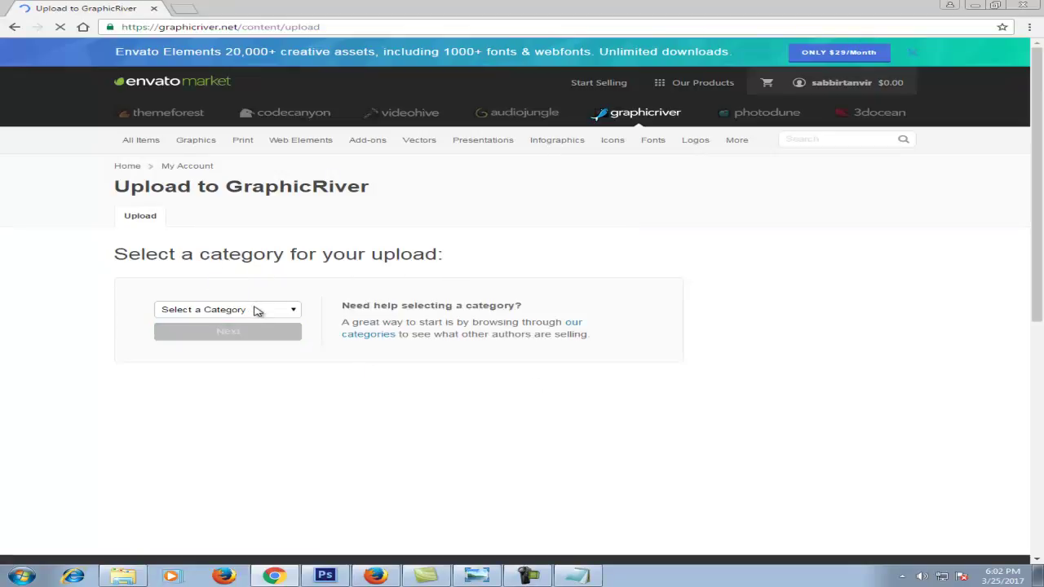
{"action": "left_click", "coordinate": [257, 310]}
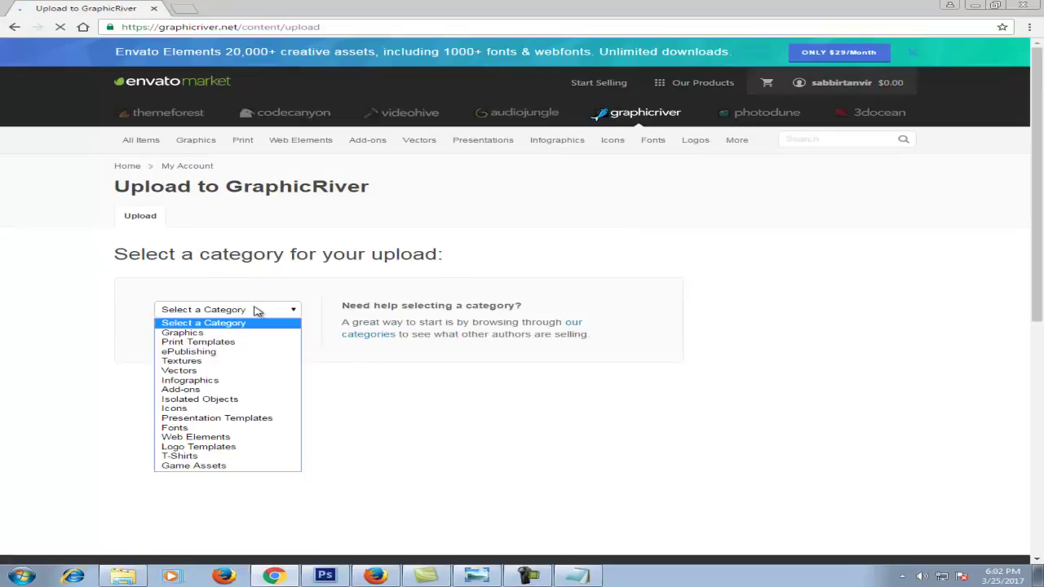
{"action": "left_click", "coordinate": [234, 344]}
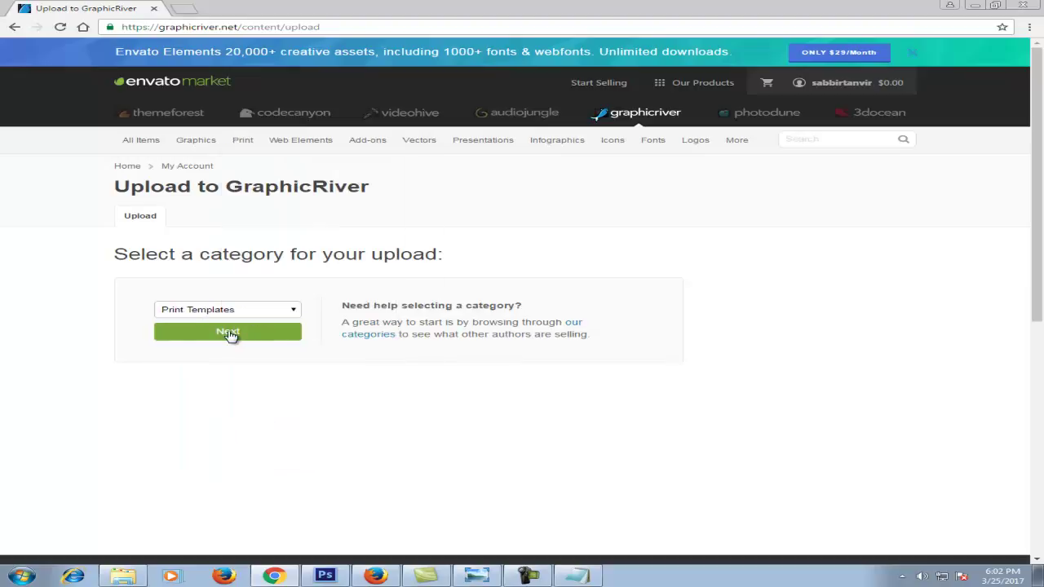
{"action": "left_click", "coordinate": [230, 334]}
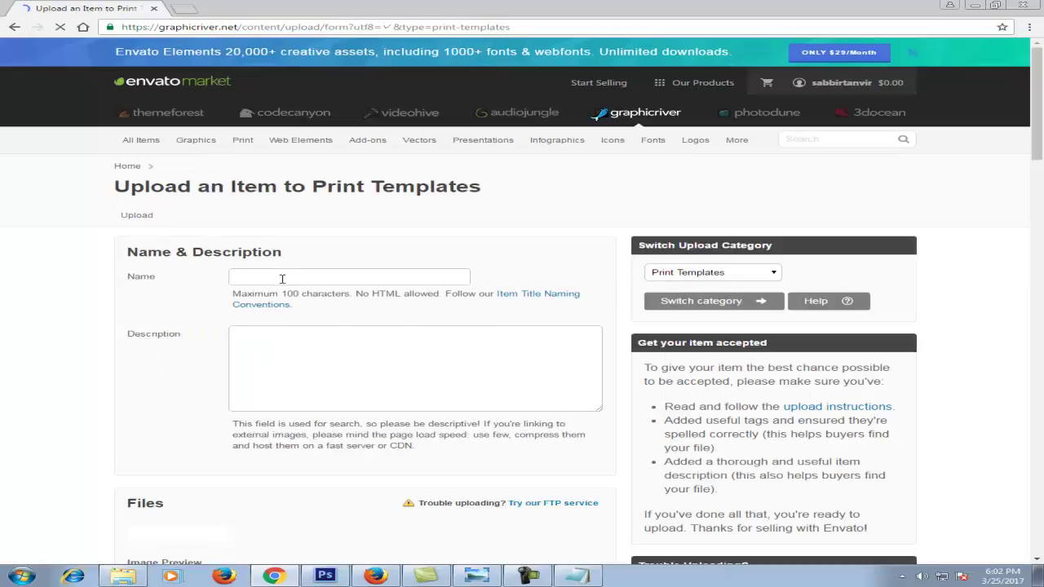
- Enter 'Creative Business Card' as the item name and move into the Description field
{"action": "left_click", "coordinate": [294, 283]}
{"action": "left_click", "coordinate": [273, 356]}
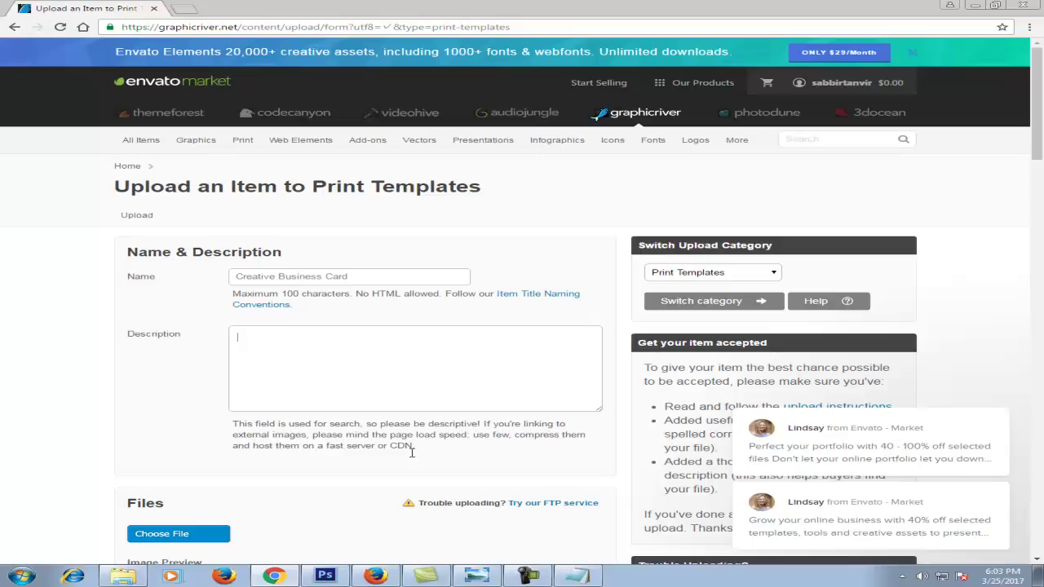
- Copy the Features, Files included and Free Font Used HTML lists from Information.txt
{"action": "left_click", "coordinate": [122, 575]}
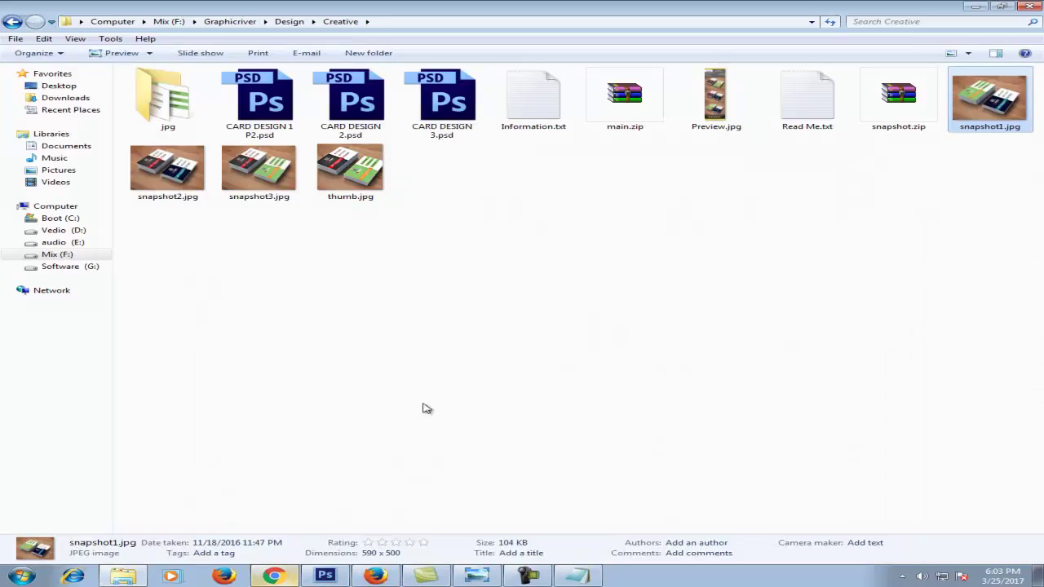
{"action": "left_click", "coordinate": [576, 576]}
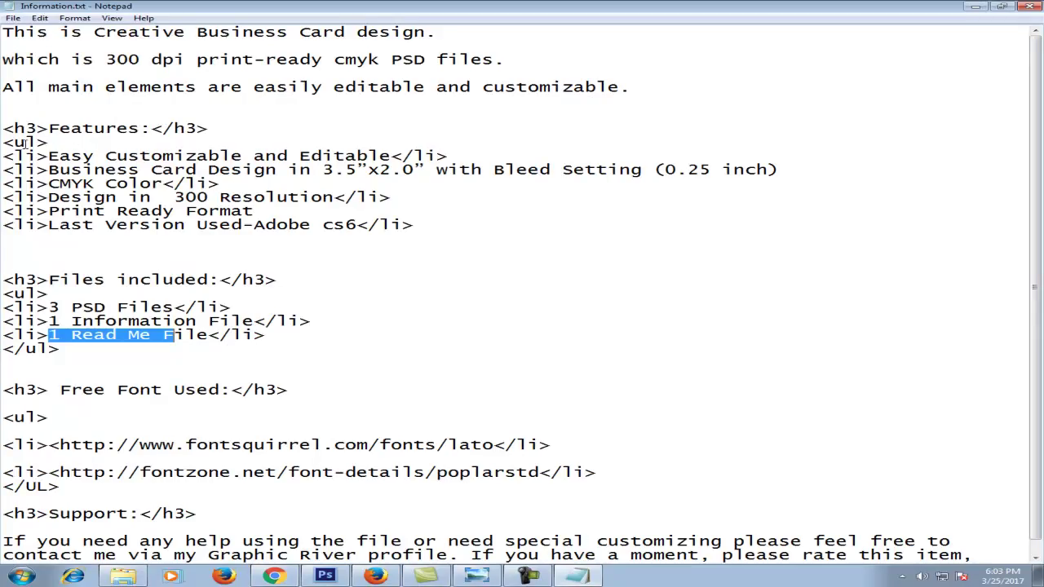
{"action": "mouse_move", "coordinate": [4, 128]}
{"action": "left_mouse_down"}
{"action": "mouse_move", "coordinate": [249, 213]}
{"action": "mouse_move", "coordinate": [307, 489]}
{"action": "left_mouse_up"}
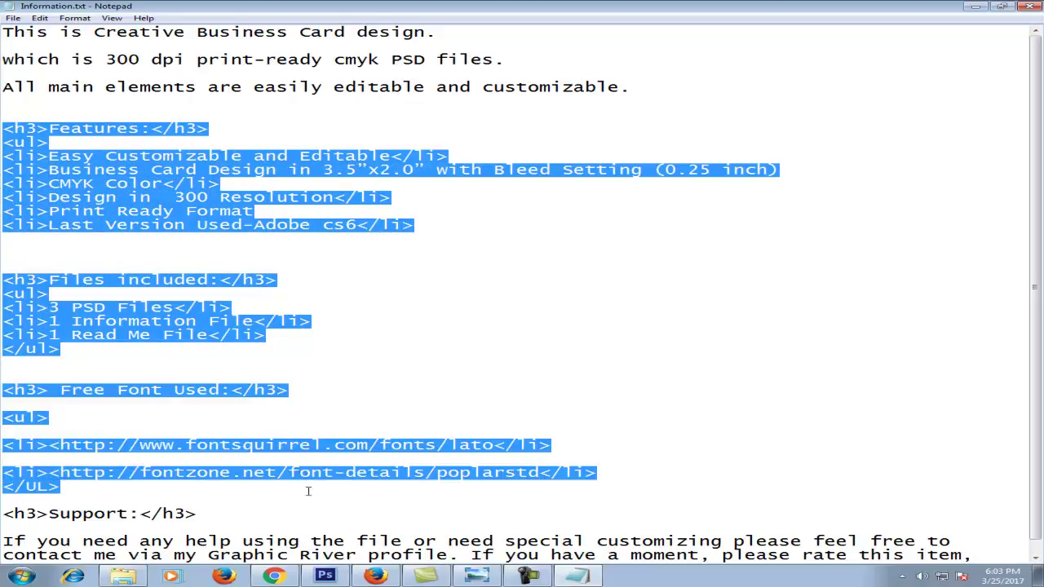
{"action": "left_click", "coordinate": [273, 575]}
- Paste the copied HTML lists into the item Description
{"action": "left_click", "coordinate": [335, 352]}
{"action": "key", "text": "ctrl+v"}
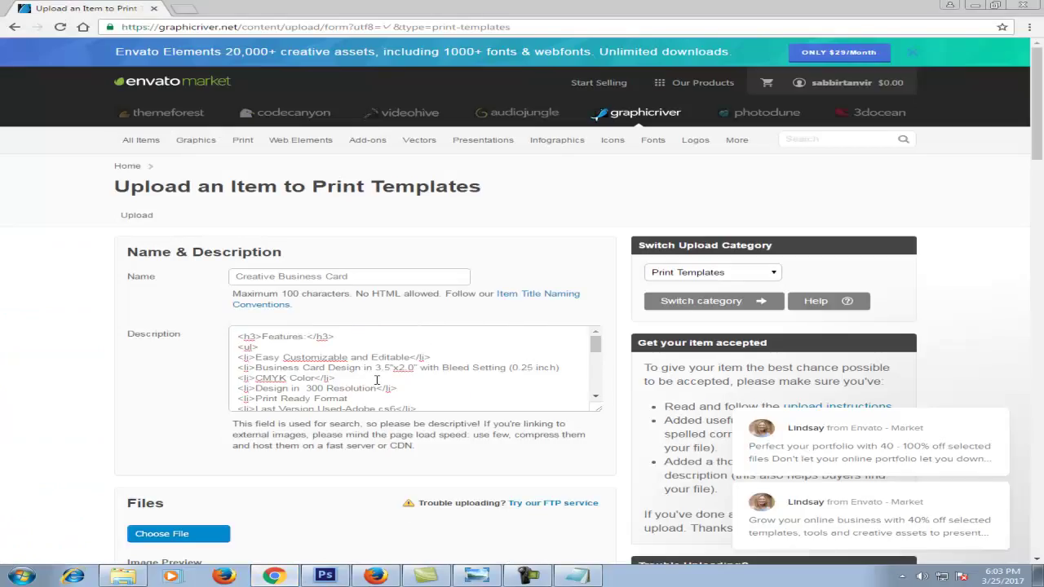
{"action": "scroll", "coordinate": [377, 380], "scroll_direction": "down", "scroll_amount": 3}
{"action": "scroll", "coordinate": [300, 349], "scroll_direction": "down", "scroll_amount": 2}
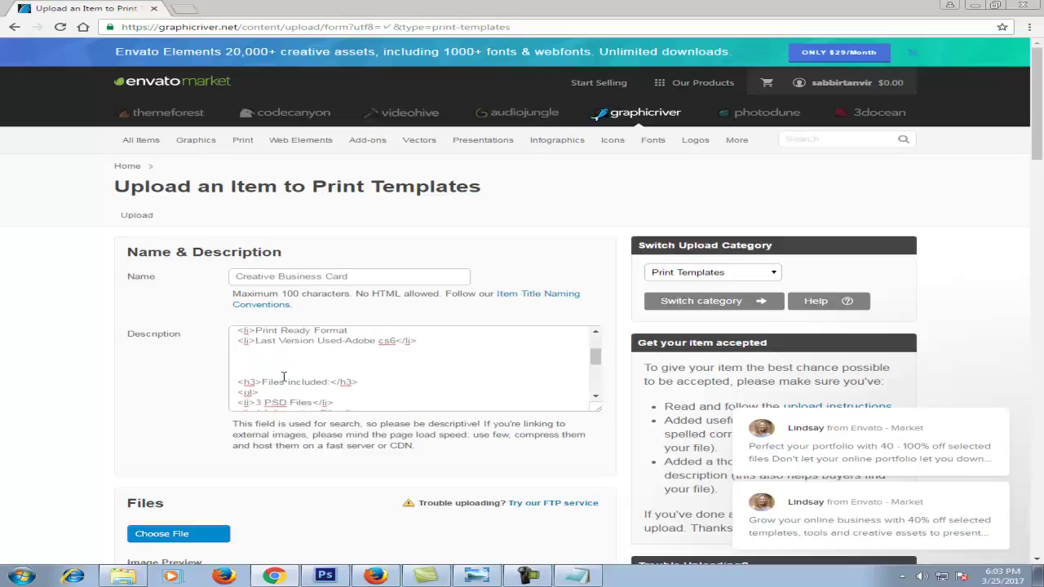
{"action": "scroll", "coordinate": [286, 358], "scroll_direction": "down", "scroll_amount": 2}
{"action": "scroll", "coordinate": [279, 356], "scroll_direction": "down", "scroll_amount": 1}
{"action": "scroll", "coordinate": [273, 363], "scroll_direction": "down", "scroll_amount": 2}
{"action": "scroll", "coordinate": [271, 365], "scroll_direction": "up", "scroll_amount": 2}
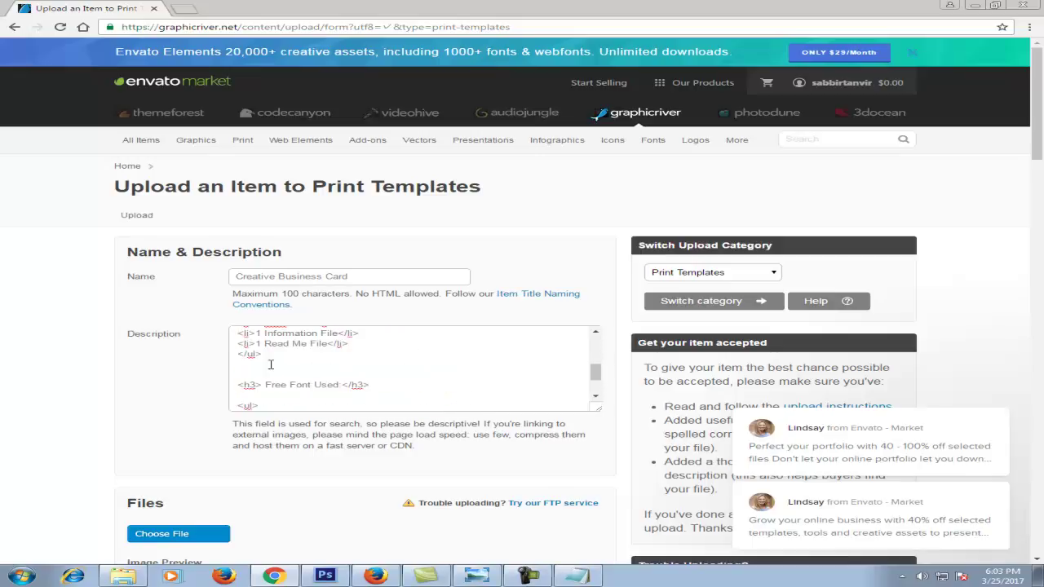
{"action": "scroll", "coordinate": [322, 385], "scroll_direction": "down", "scroll_amount": 2}
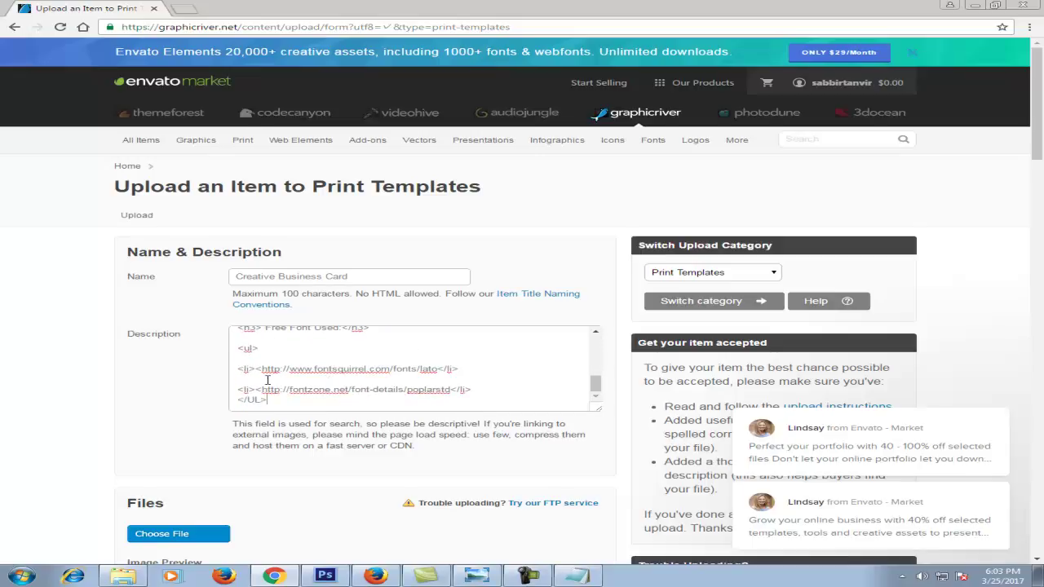
{"action": "scroll", "coordinate": [267, 380], "scroll_direction": "down", "scroll_amount": 1}
{"action": "scroll", "coordinate": [358, 358], "scroll_direction": "down", "scroll_amount": 2}
{"action": "scroll", "coordinate": [316, 359], "scroll_direction": "down", "scroll_amount": 2}
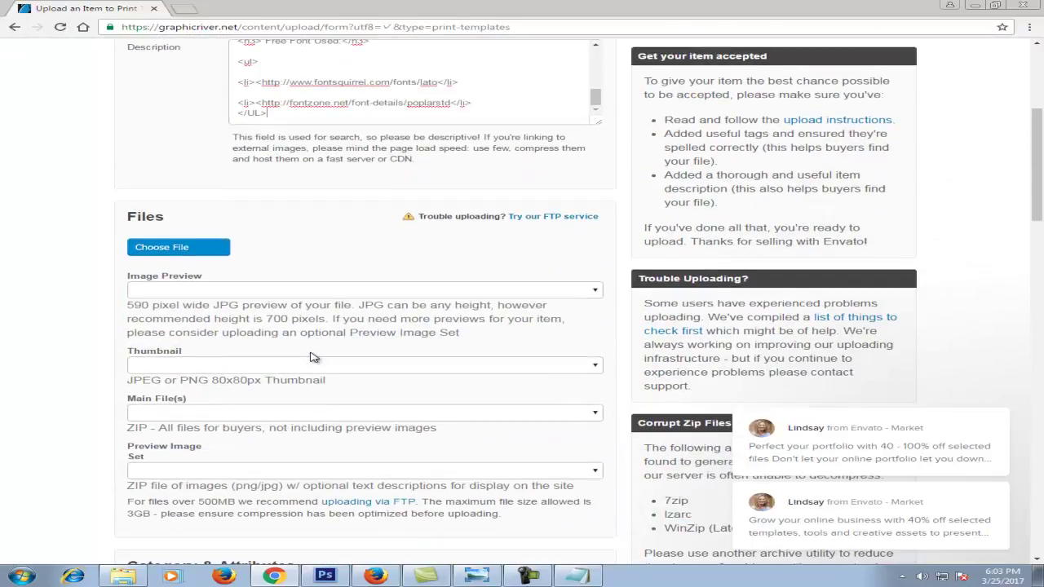
{"action": "scroll", "coordinate": [281, 318], "scroll_direction": "down", "scroll_amount": 1}
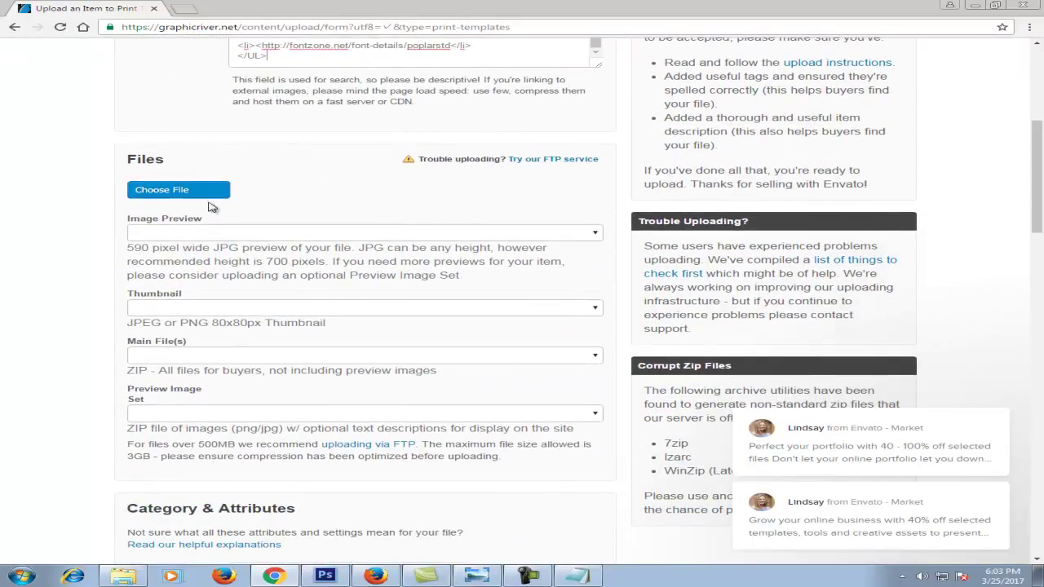
- Browse to the Graphicriver > Design > Creative folder on the Mix (F:) drive
{"action": "left_click", "coordinate": [209, 191]}
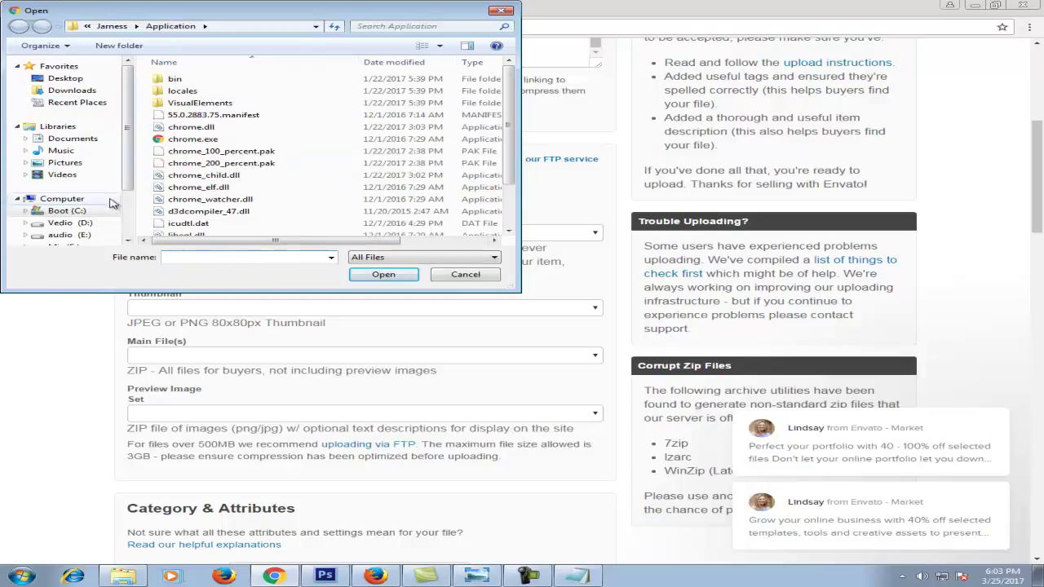
{"action": "scroll", "coordinate": [118, 216], "scroll_direction": "down", "scroll_amount": 2}
{"action": "left_click", "coordinate": [64, 193]}
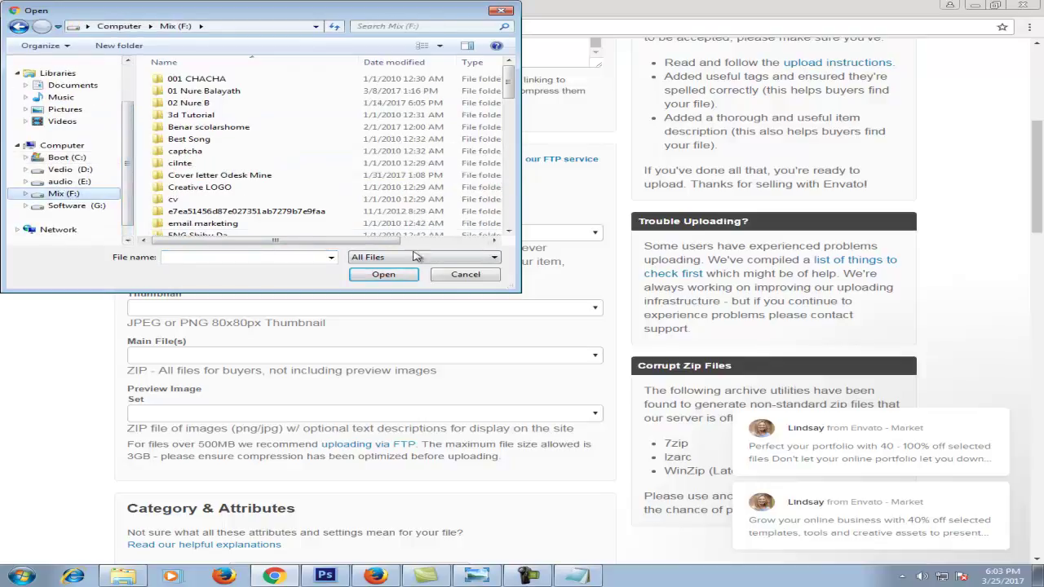
{"action": "scroll", "coordinate": [343, 122], "scroll_direction": "down", "scroll_amount": 8}
{"action": "scroll", "coordinate": [342, 122], "scroll_direction": "down", "scroll_amount": 5}
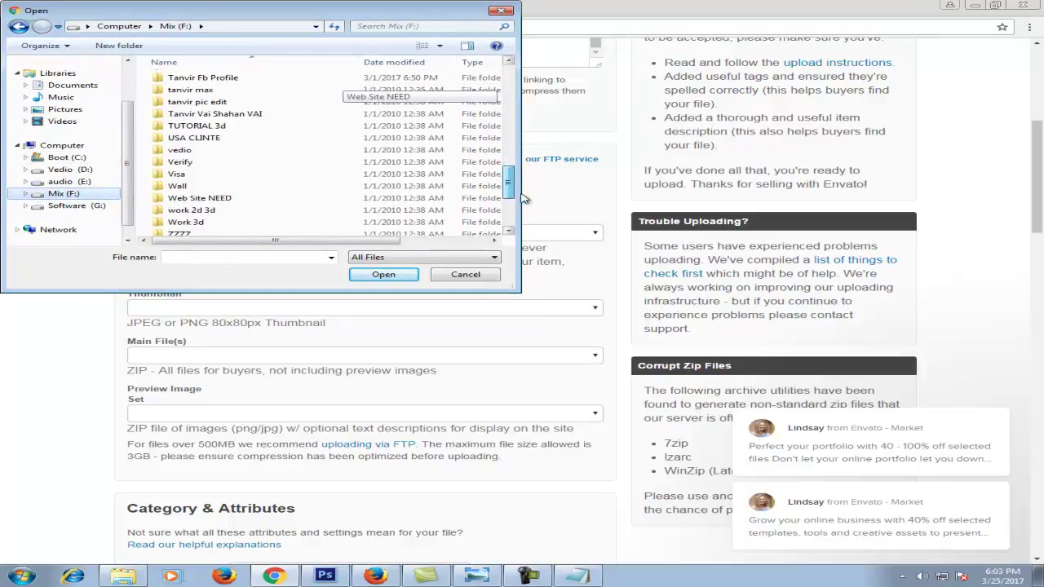
{"action": "scroll", "coordinate": [327, 163], "scroll_direction": "down", "scroll_amount": 2}
{"action": "scroll", "coordinate": [196, 130], "scroll_direction": "up", "scroll_amount": 5}
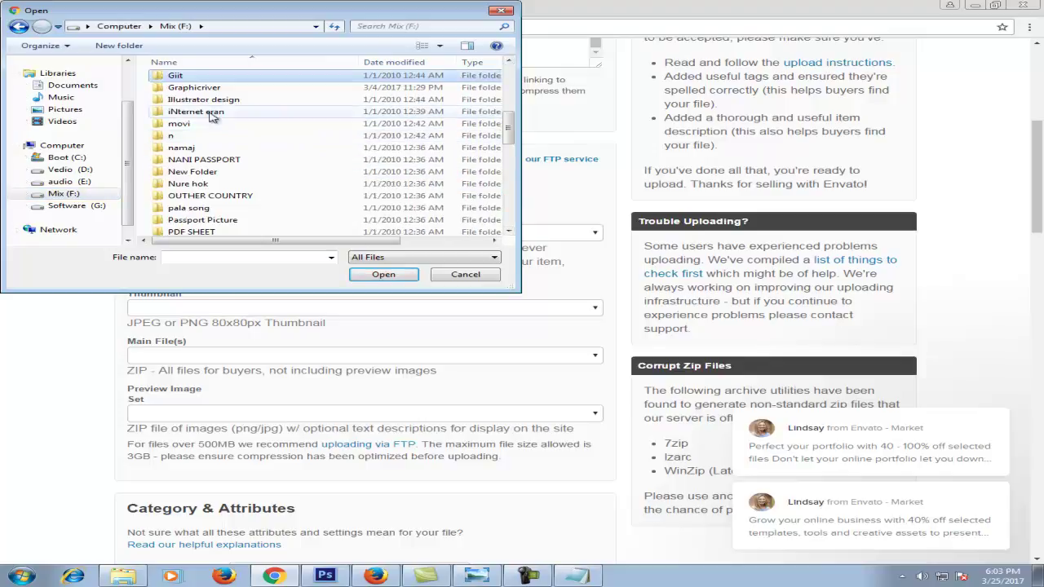
{"action": "double_click", "coordinate": [181, 88]}
{"action": "double_click", "coordinate": [210, 92]}
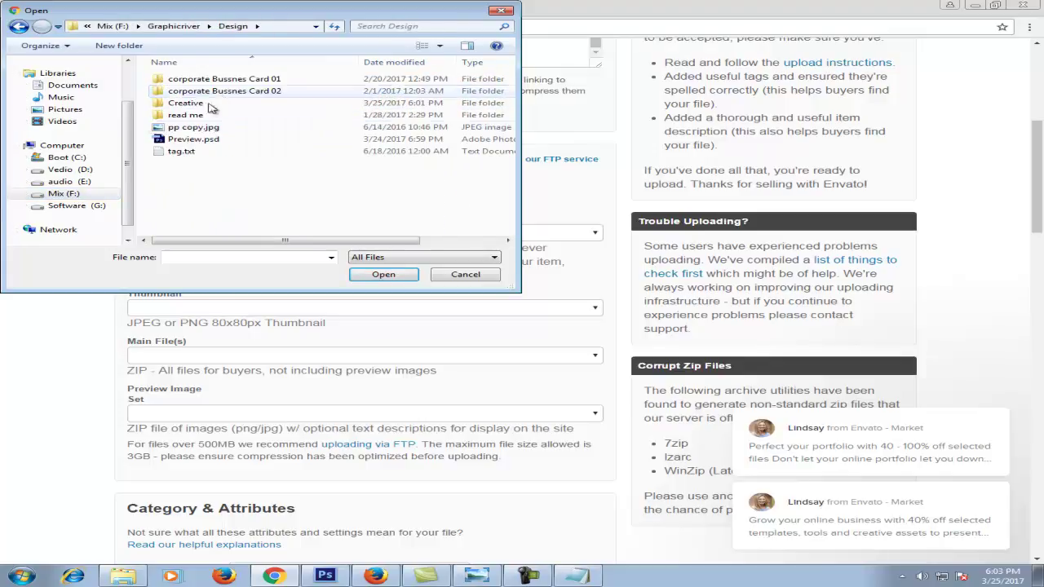
{"action": "double_click", "coordinate": [196, 105]}
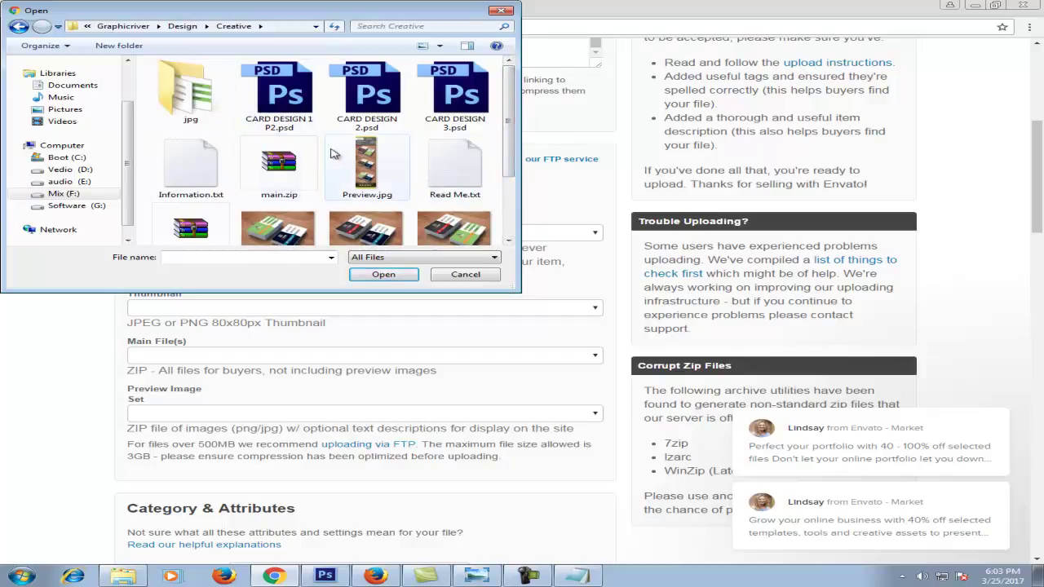
- Upload main.zip, Preview.jpg, snapshot.zip and thumb.jpg together
{"action": "left_click", "coordinate": [296, 169]}
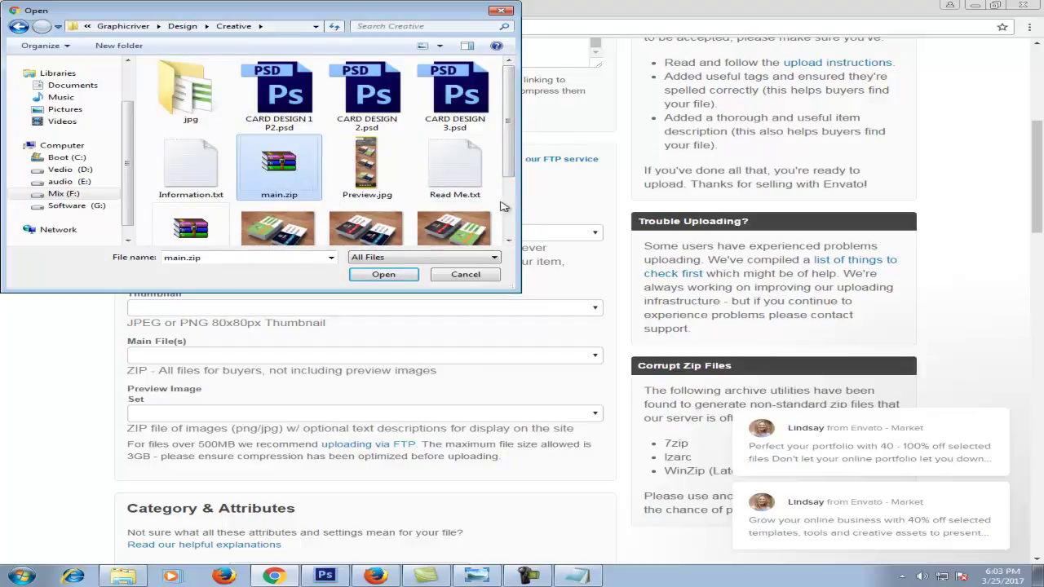
{"action": "scroll", "coordinate": [510, 122], "scroll_direction": "down", "scroll_amount": 1}
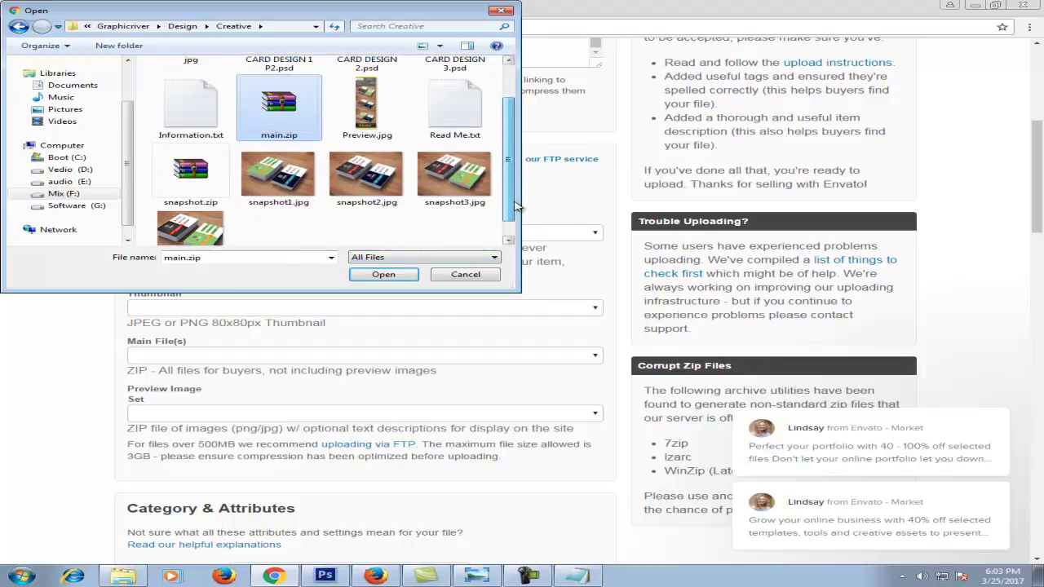
{"action": "left_click", "coordinate": [367, 102], "text": "ctrl"}
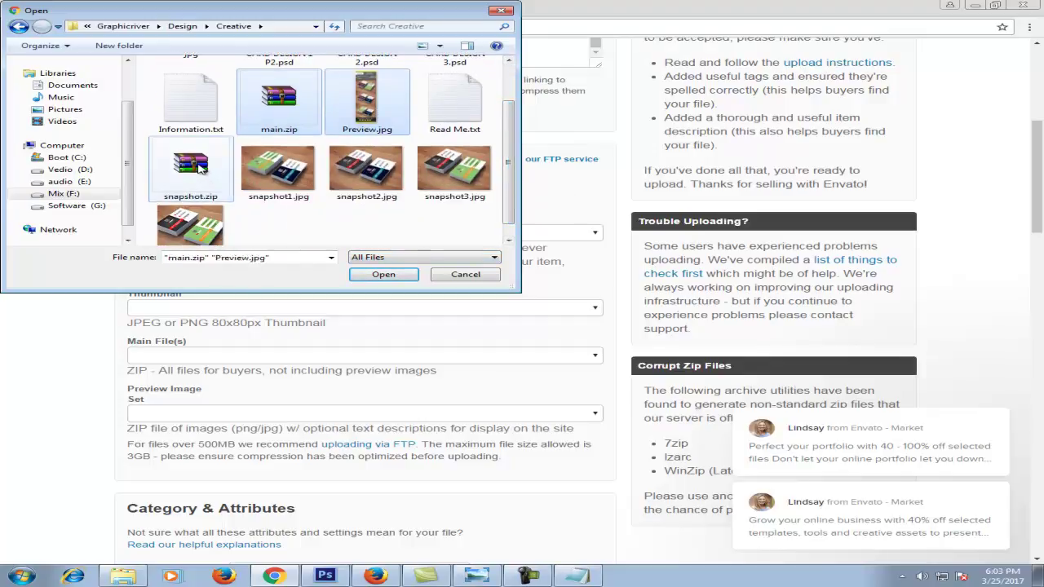
{"action": "left_click", "coordinate": [202, 168], "text": "ctrl"}
{"action": "scroll", "coordinate": [514, 172], "scroll_direction": "down", "scroll_amount": 1}
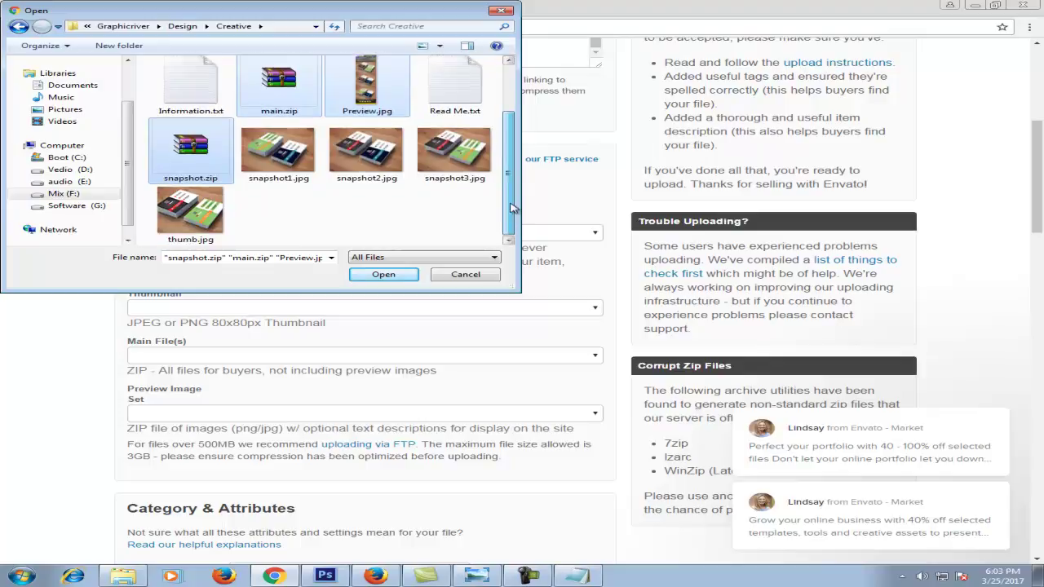
{"action": "left_click", "coordinate": [204, 229], "text": "ctrl"}
{"action": "left_click", "coordinate": [383, 274]}
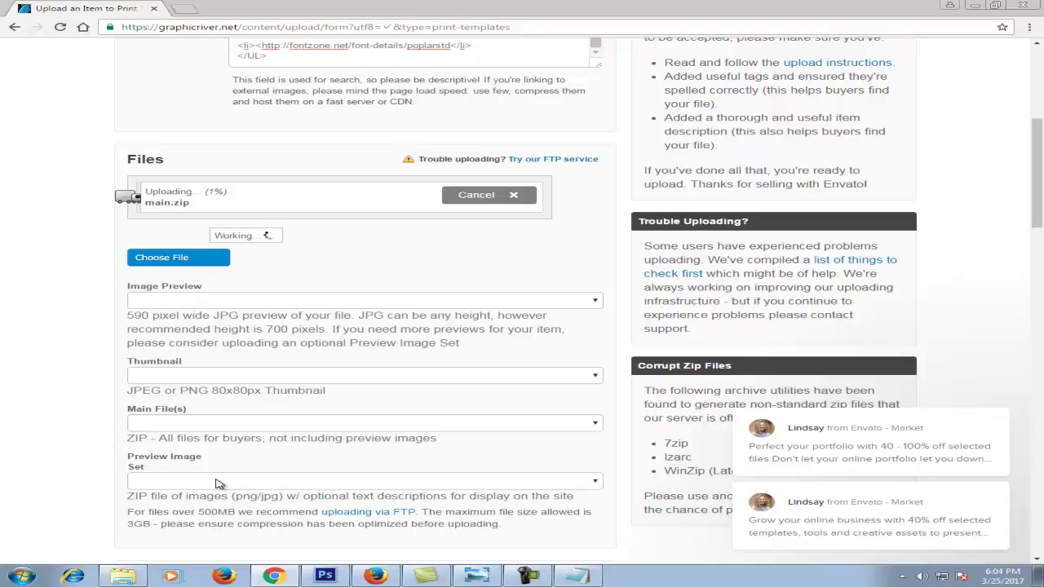
- Bring up the link menu for the Item Title Naming Conventions guide
{"action": "scroll", "coordinate": [291, 422], "scroll_direction": "up", "scroll_amount": 2}
{"action": "scroll", "coordinate": [294, 422], "scroll_direction": "up", "scroll_amount": 2}
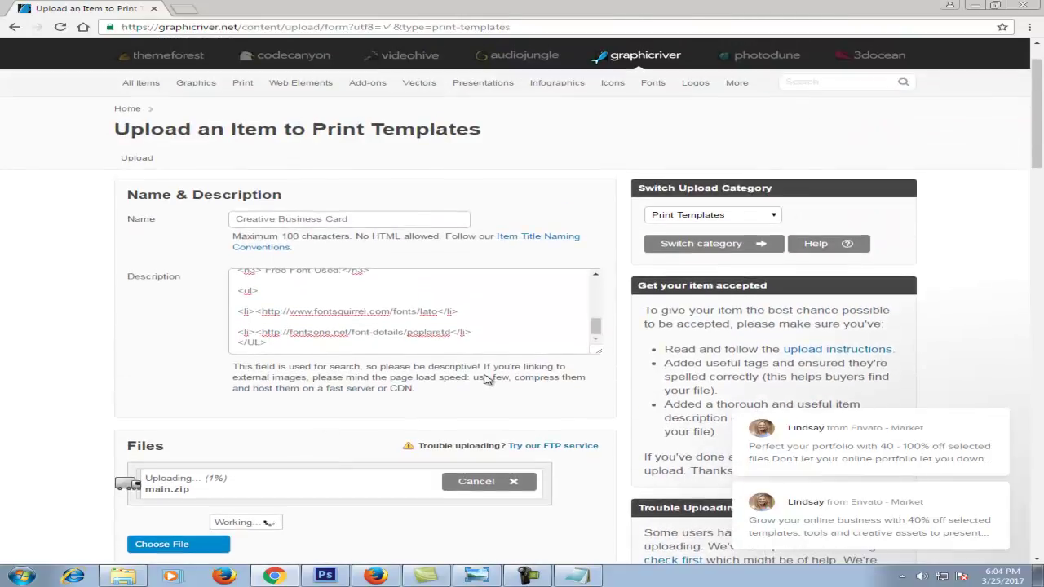
{"action": "right_click", "coordinate": [526, 243]}
- Read the Name & Description naming examples and capitalization rules in the new guide tab
{"action": "left_click", "coordinate": [546, 247]}
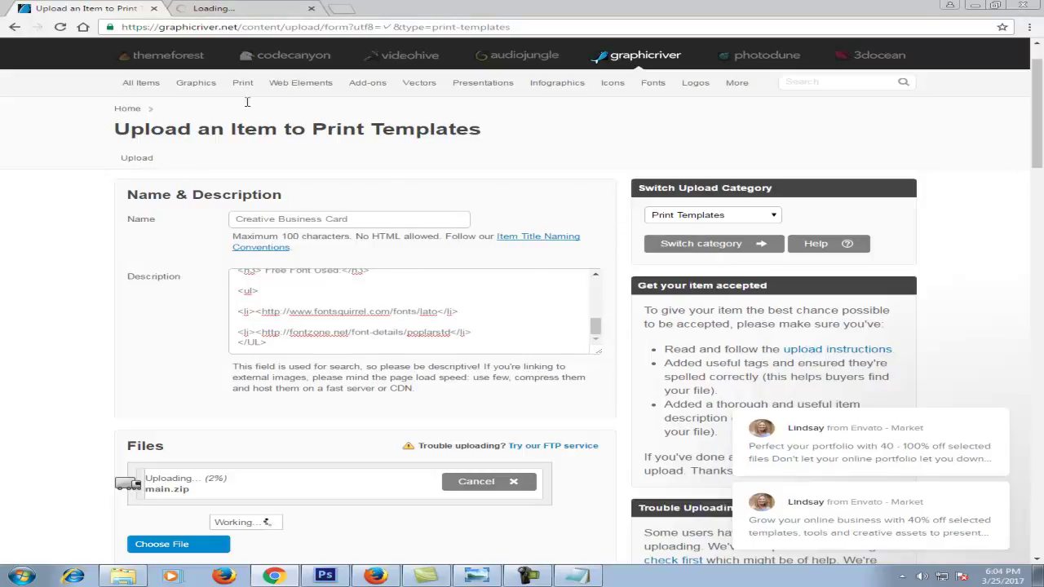
{"action": "scroll", "coordinate": [251, 105], "scroll_direction": "down", "scroll_amount": 2}
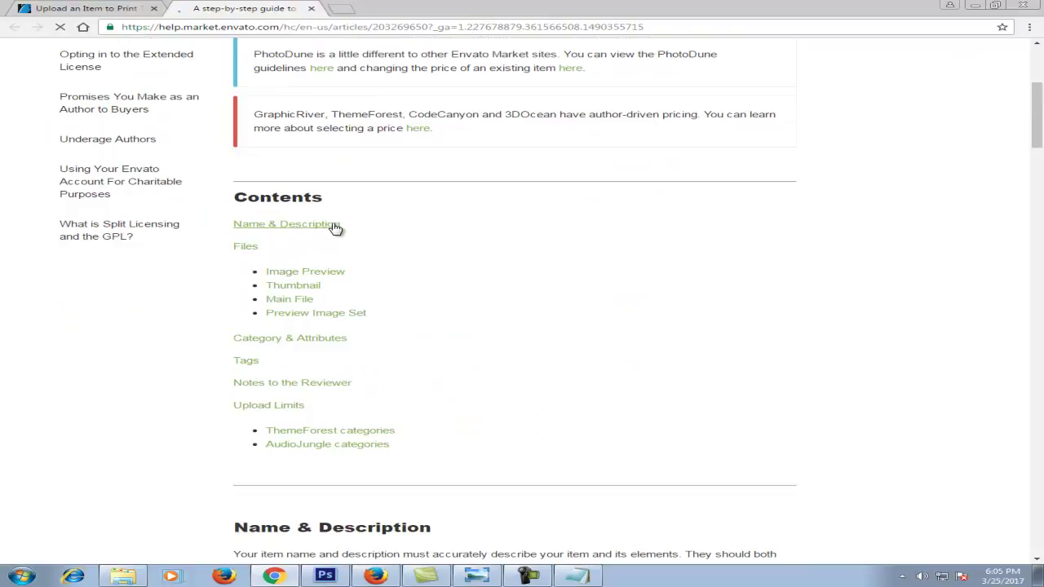
{"action": "left_click", "coordinate": [335, 229]}
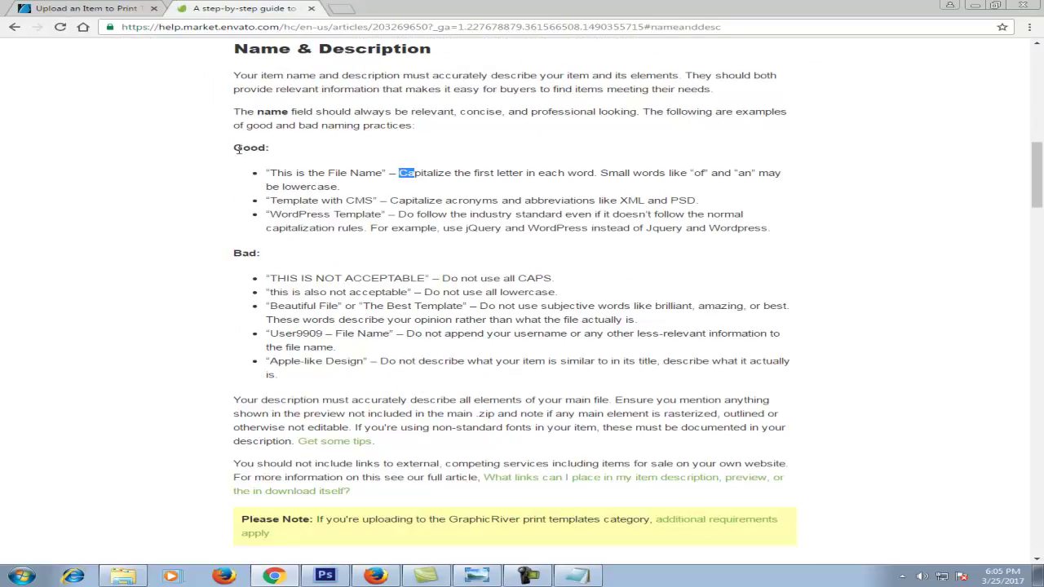
{"action": "left_click_drag", "start_coordinate": [233, 147], "coordinate": [263, 158]}
{"action": "left_click_drag", "start_coordinate": [234, 253], "coordinate": [276, 258]}
{"action": "left_click", "coordinate": [405, 174]}
{"action": "double_click", "coordinate": [669, 173]}
{"action": "left_click_drag", "start_coordinate": [700, 173], "coordinate": [711, 174]}
{"action": "mouse_move", "coordinate": [782, 173]}
{"action": "left_mouse_down"}
{"action": "mouse_move", "coordinate": [671, 173]}
{"action": "mouse_move", "coordinate": [686, 176]}
{"action": "left_mouse_up"}
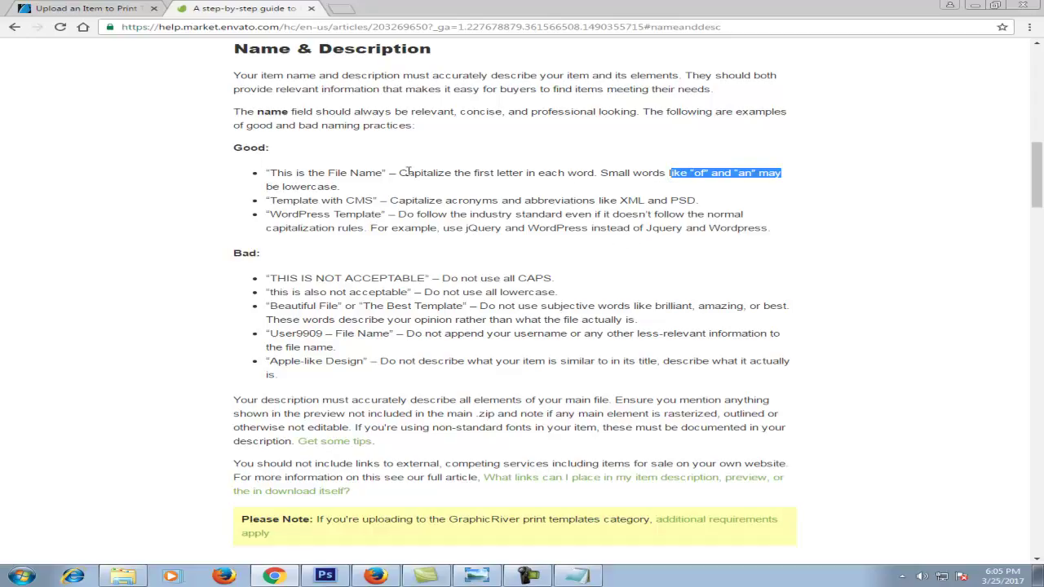
- Check the 80x80 thumbnail and preview image naming requirements, then return to the upload form
{"action": "scroll", "coordinate": [397, 219], "scroll_direction": "down", "scroll_amount": 4}
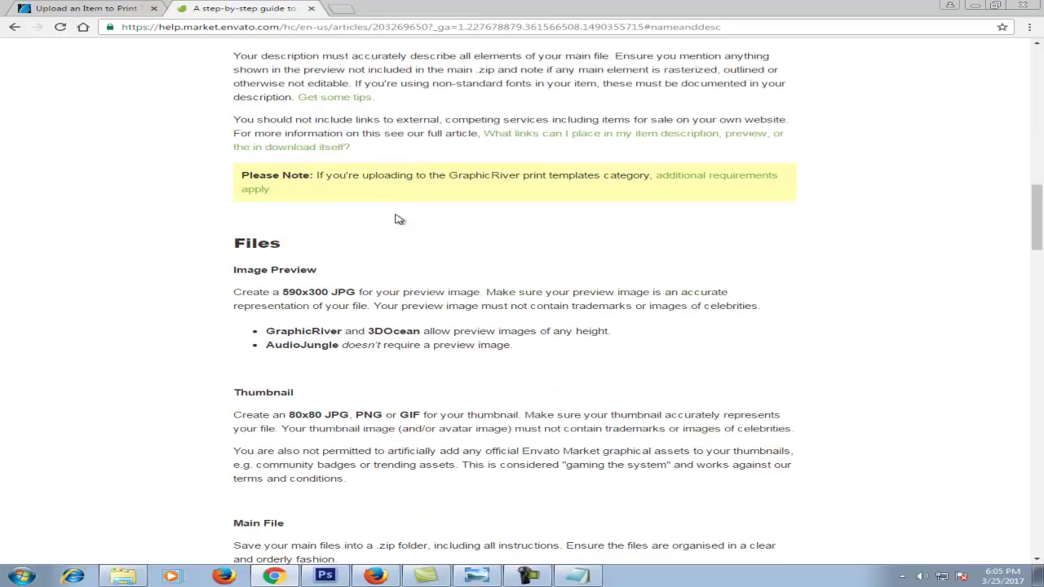
{"action": "scroll", "coordinate": [354, 314], "scroll_direction": "down", "scroll_amount": 3}
{"action": "scroll", "coordinate": [356, 334], "scroll_direction": "up", "scroll_amount": 1}
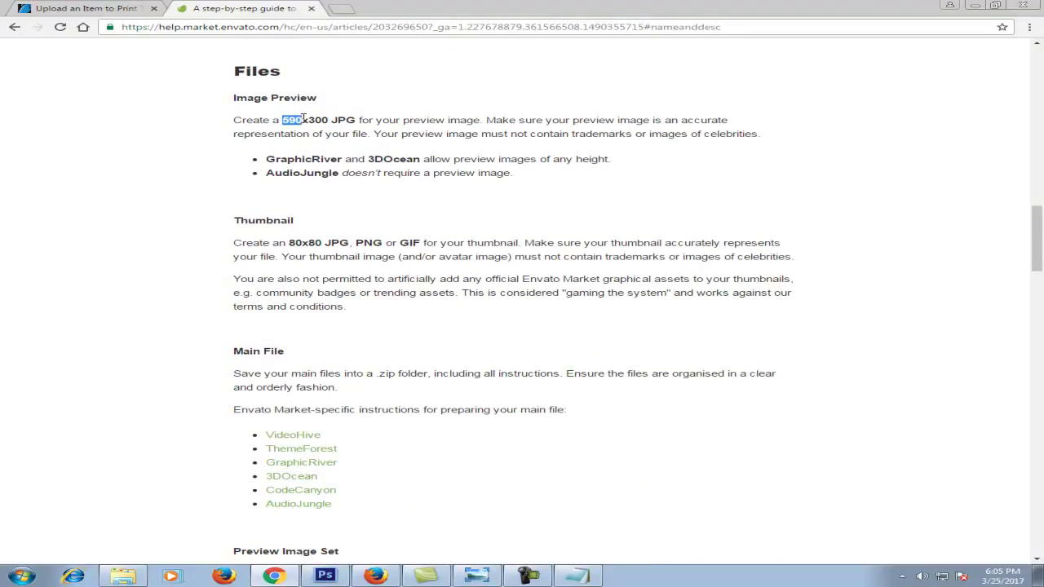
{"action": "left_click", "coordinate": [311, 121]}
{"action": "left_click_drag", "start_coordinate": [288, 242], "coordinate": [324, 242]}
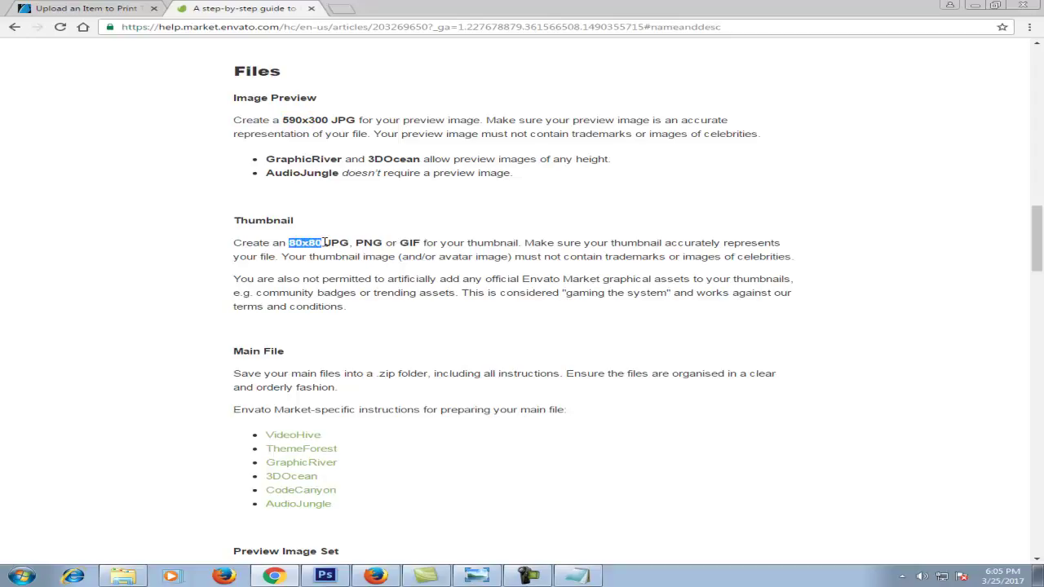
{"action": "scroll", "coordinate": [400, 325], "scroll_direction": "down", "scroll_amount": 4}
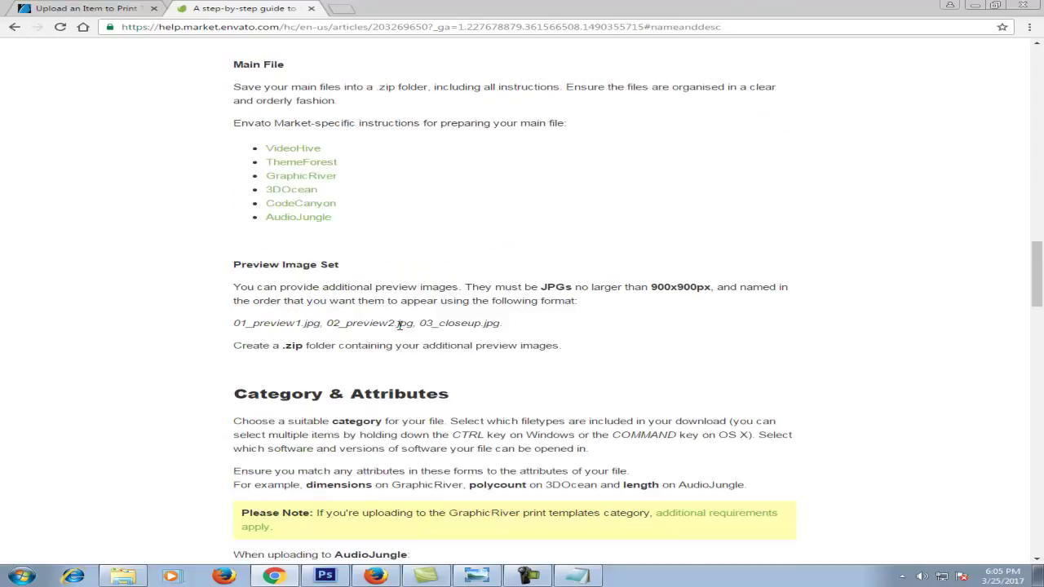
{"action": "left_click_drag", "start_coordinate": [258, 324], "coordinate": [319, 324]}
{"action": "scroll", "coordinate": [441, 342], "scroll_direction": "up", "scroll_amount": 5}
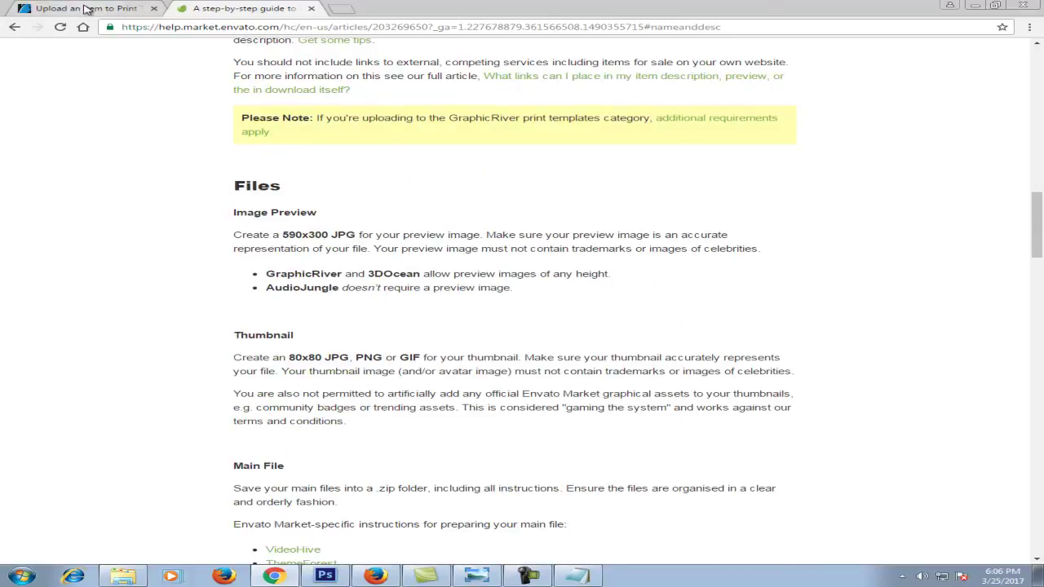
{"action": "left_click", "coordinate": [85, 8]}
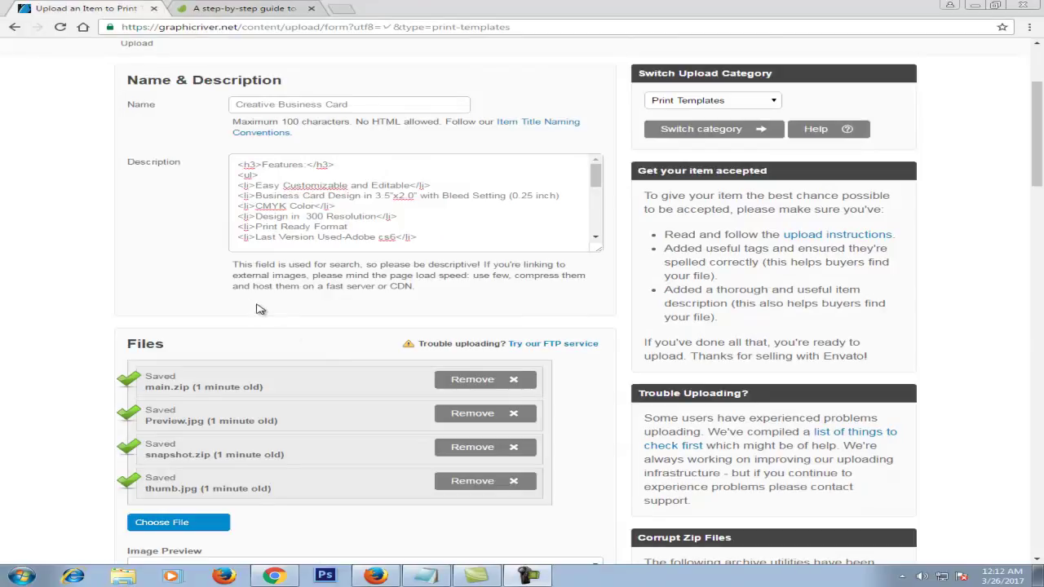
- Choose Preview.jpg, thumb.jpg, main.zip and snapshot.zip in the preview, thumbnail, main file and preview set dropdowns
{"action": "scroll", "coordinate": [269, 308], "scroll_direction": "down", "scroll_amount": 1}
{"action": "scroll", "coordinate": [273, 304], "scroll_direction": "down", "scroll_amount": 1}
{"action": "scroll", "coordinate": [273, 304], "scroll_direction": "down", "scroll_amount": 2}
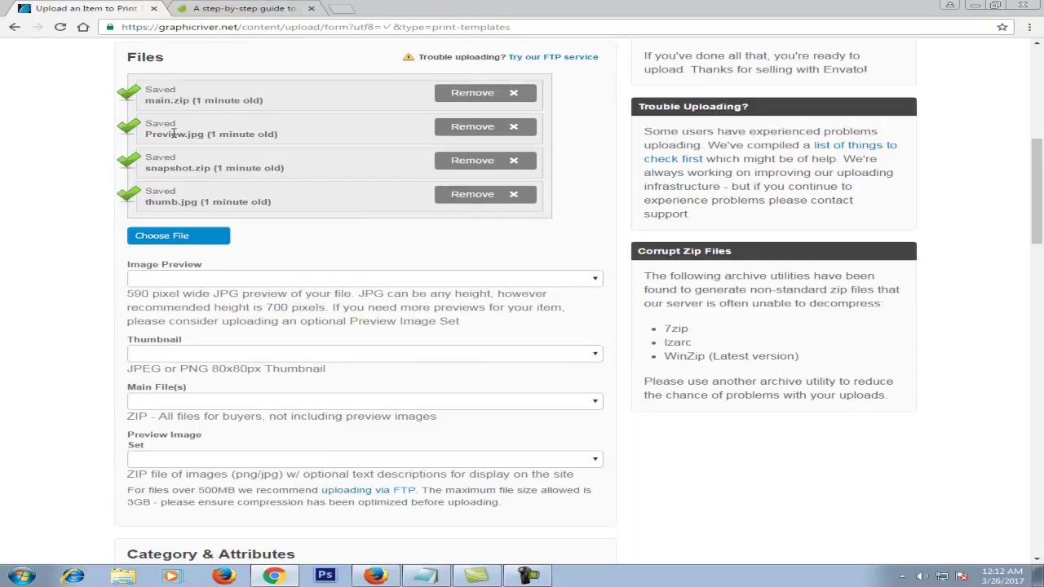
{"action": "left_click", "coordinate": [200, 279]}
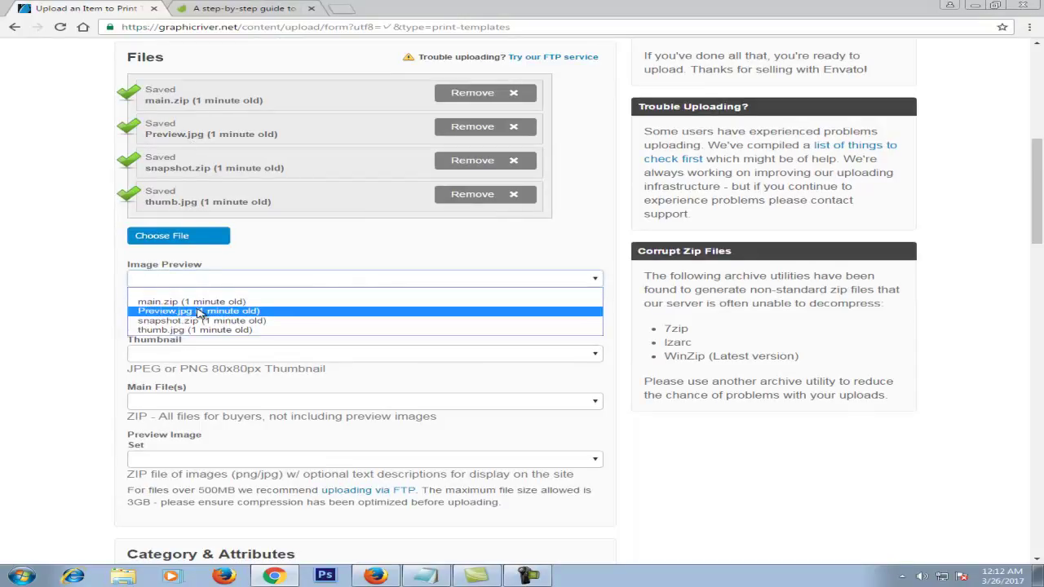
{"action": "left_click", "coordinate": [209, 312]}
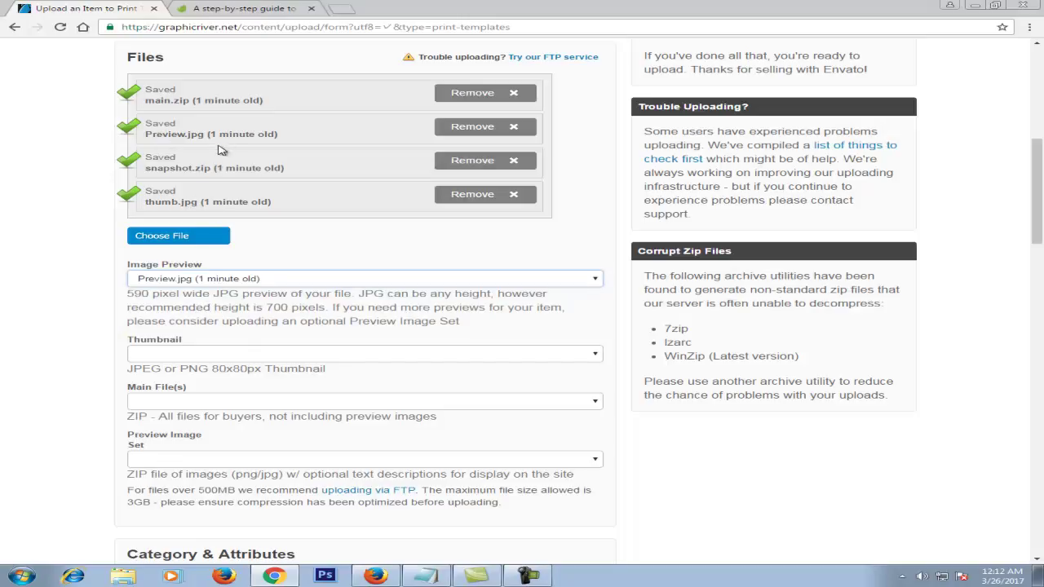
{"action": "left_click", "coordinate": [180, 353]}
{"action": "left_click", "coordinate": [213, 405]}
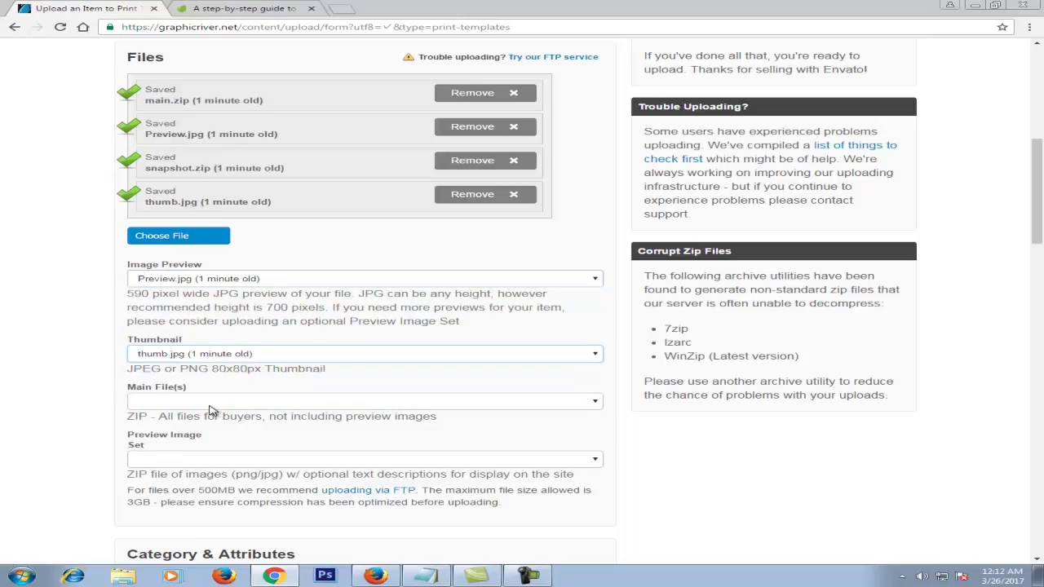
{"action": "left_click", "coordinate": [210, 405]}
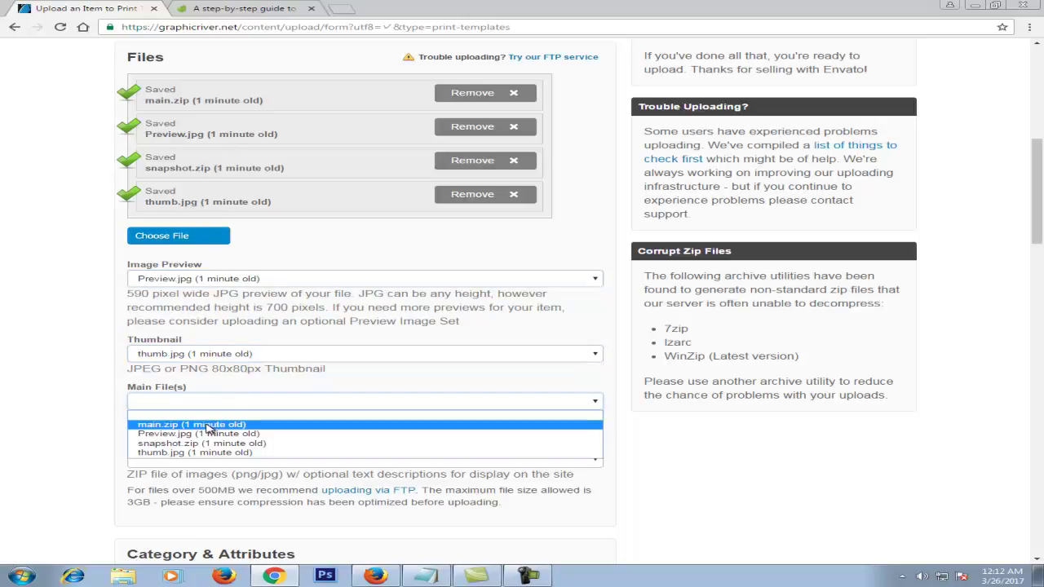
{"action": "left_click", "coordinate": [209, 426]}
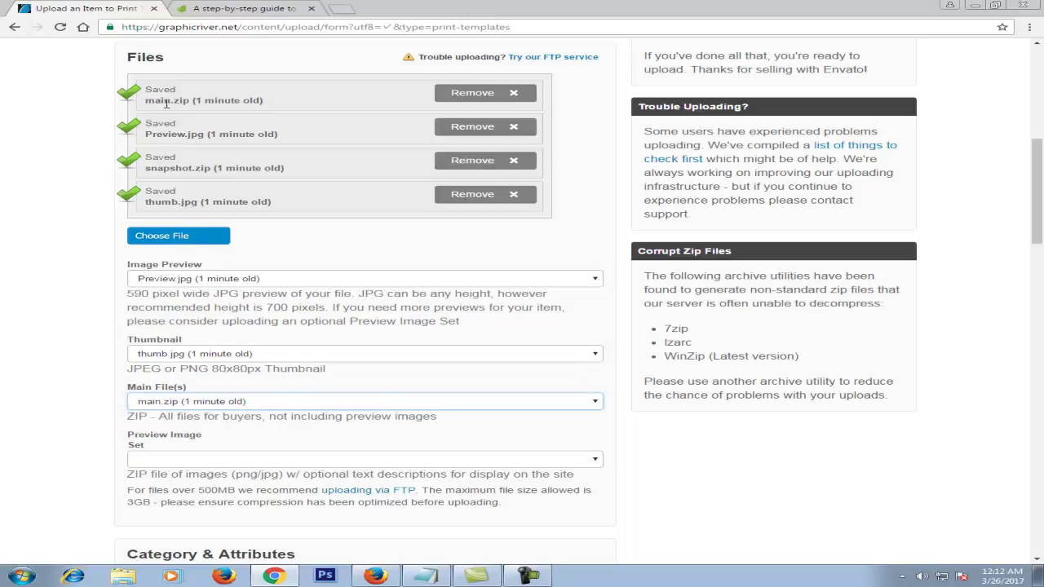
{"action": "left_click", "coordinate": [181, 461]}
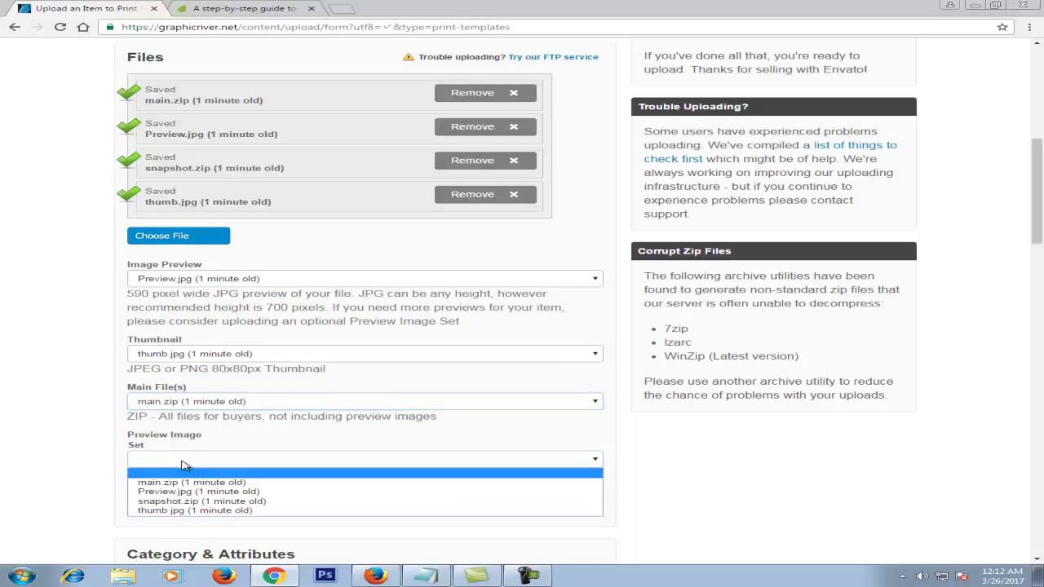
{"action": "left_click", "coordinate": [204, 502]}
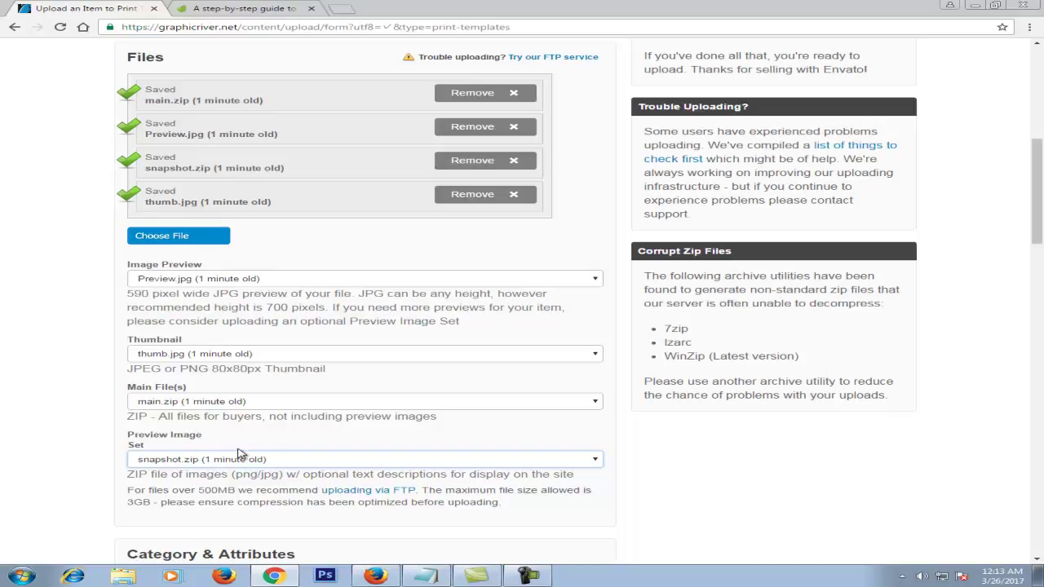
- Set the category to Business Cards – Creative and mark the template as layered
{"action": "scroll", "coordinate": [334, 441], "scroll_direction": "down", "scroll_amount": 3}
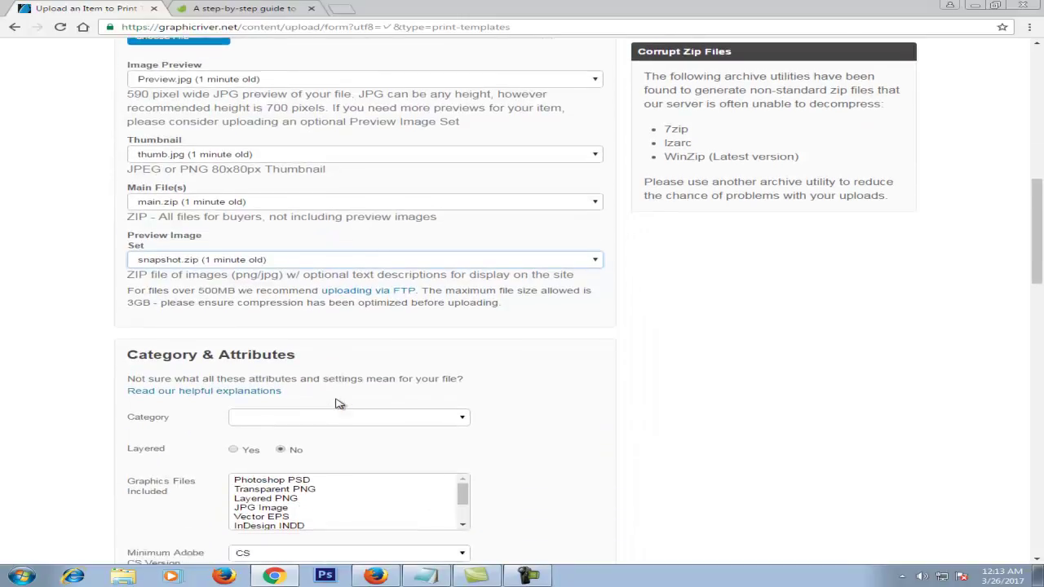
{"action": "scroll", "coordinate": [338, 400], "scroll_direction": "down", "scroll_amount": 1}
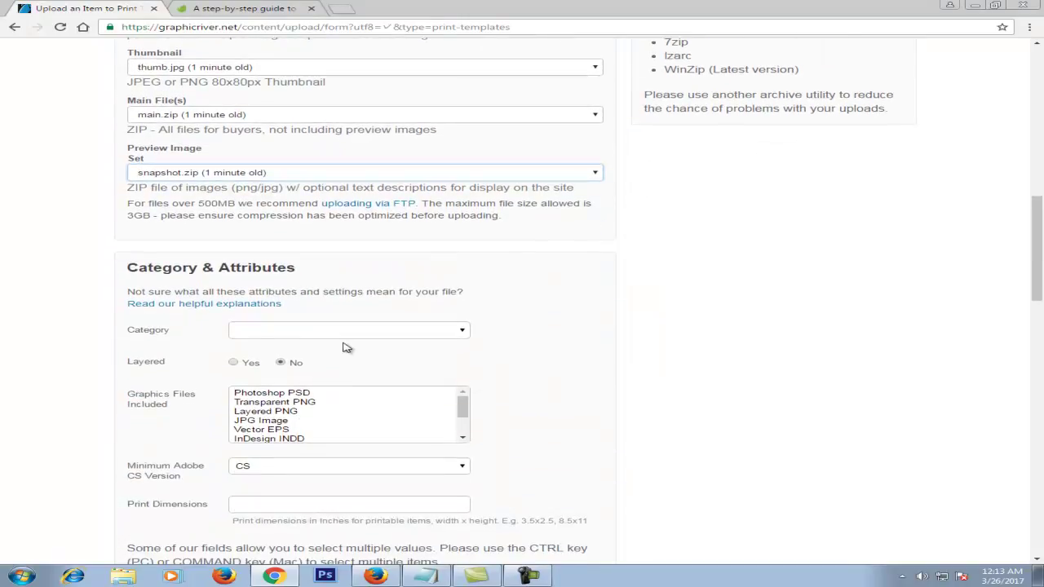
{"action": "left_click", "coordinate": [298, 334]}
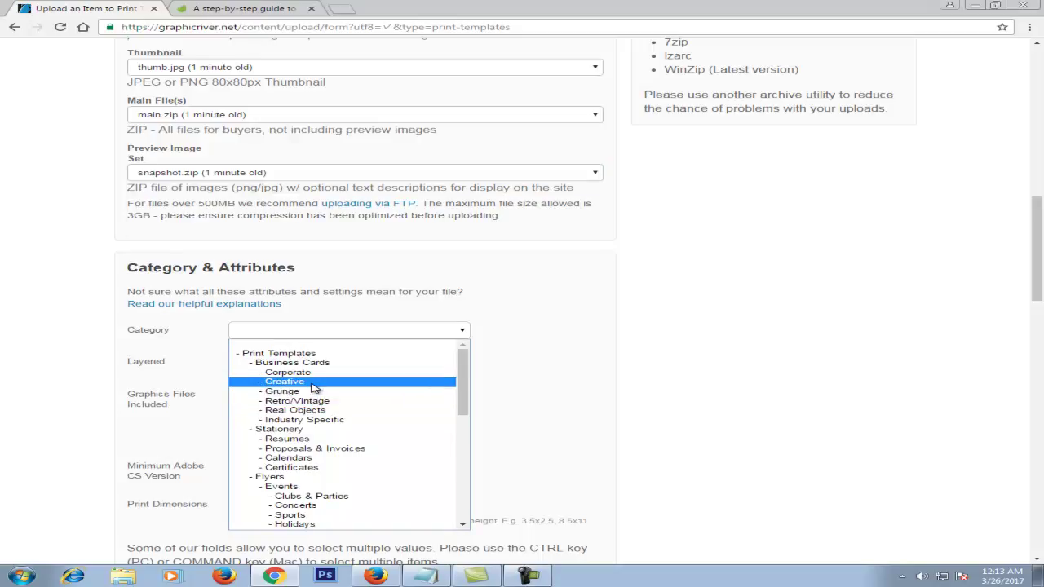
{"action": "left_click", "coordinate": [313, 382]}
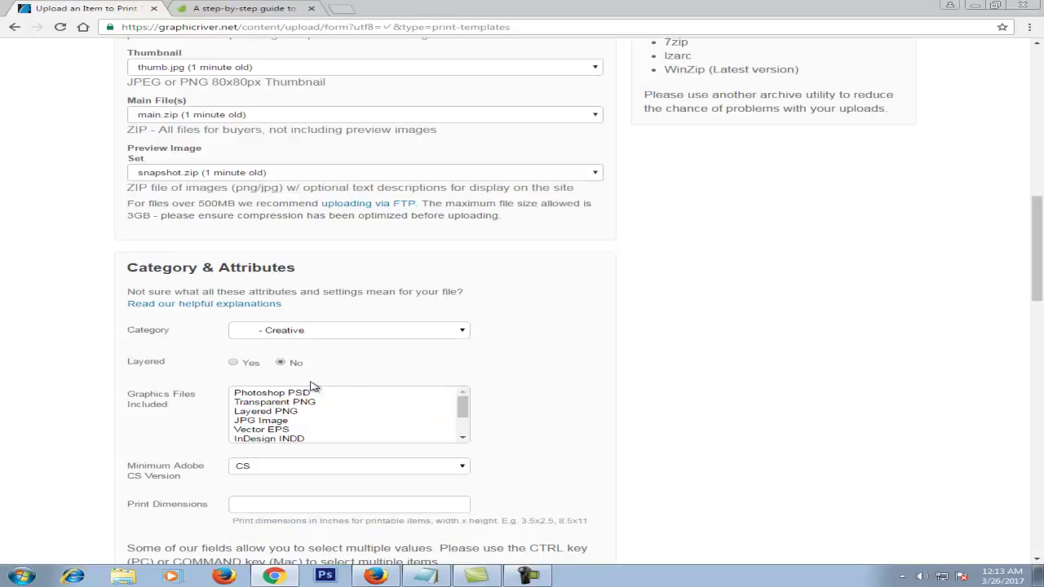
{"action": "left_click", "coordinate": [350, 335]}
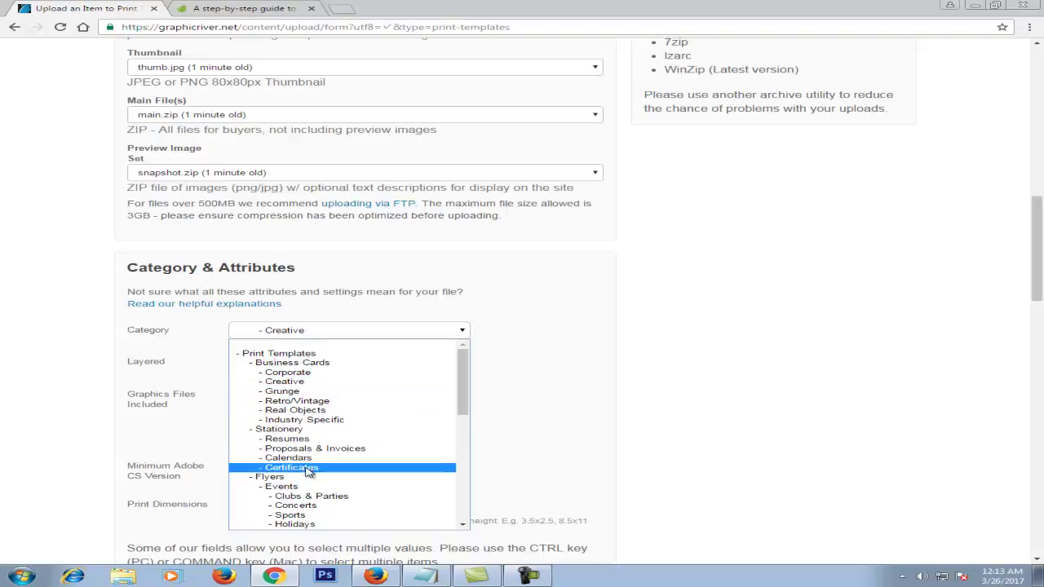
{"action": "left_click", "coordinate": [299, 383]}
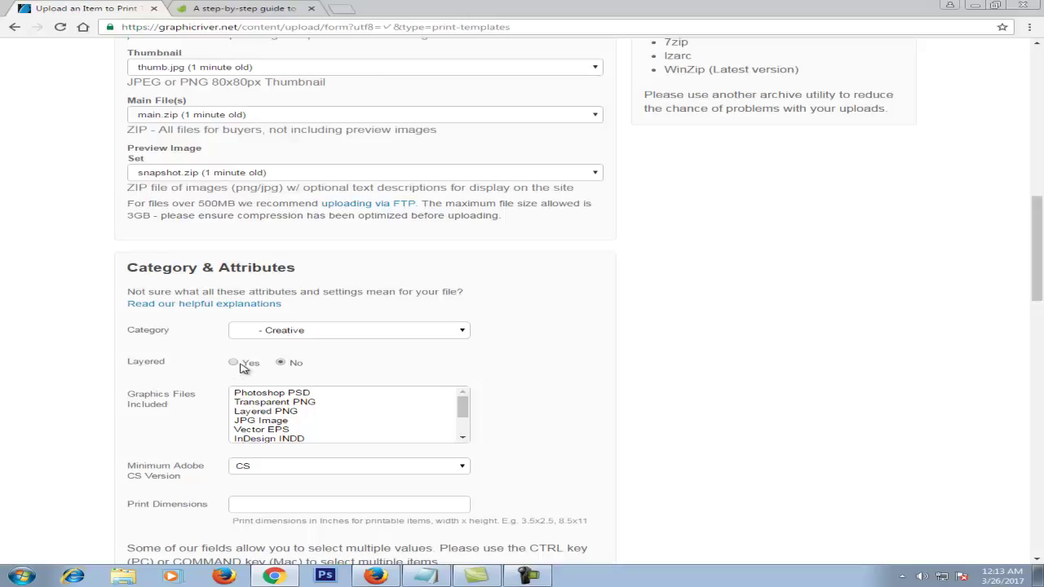
{"action": "left_click", "coordinate": [234, 363]}
- Mark Photoshop PSD as an included file type and keep CS as the minimum version
{"action": "scroll", "coordinate": [233, 365], "scroll_direction": "down", "scroll_amount": 1}
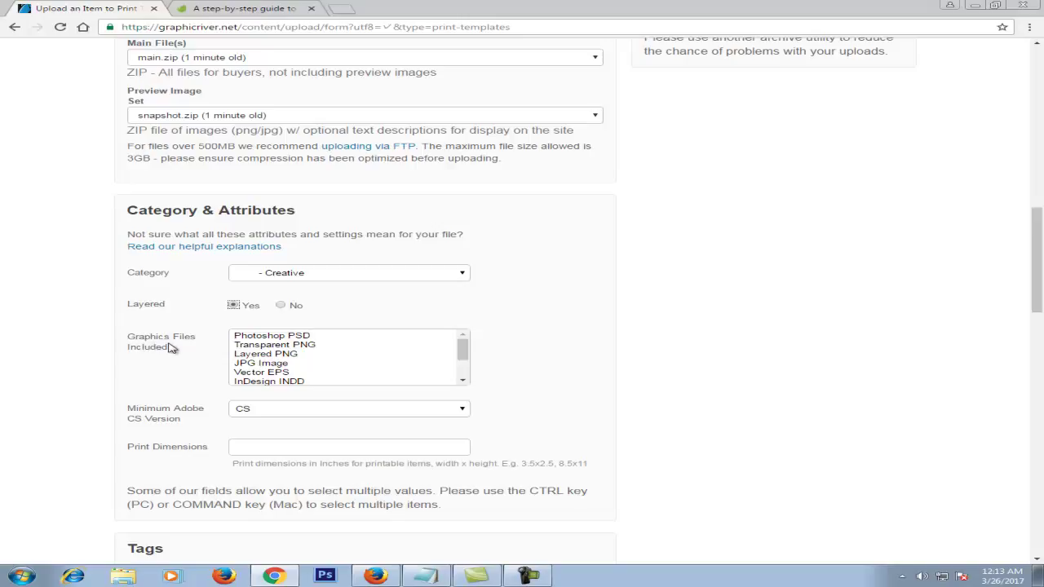
{"action": "left_click", "coordinate": [263, 337]}
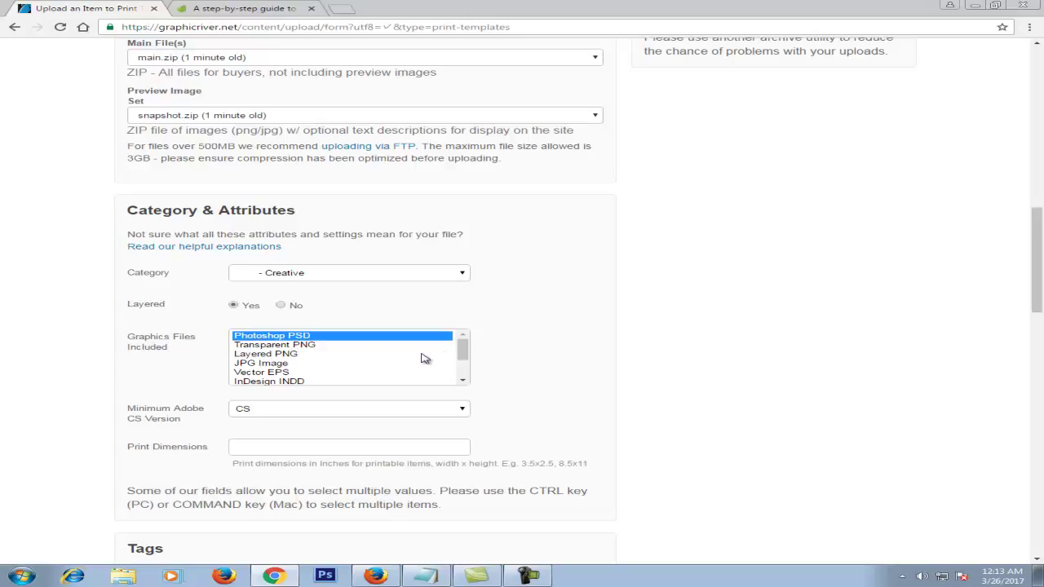
{"action": "left_click", "coordinate": [186, 398]}
{"action": "scroll", "coordinate": [342, 358], "scroll_direction": "down", "scroll_amount": 2}
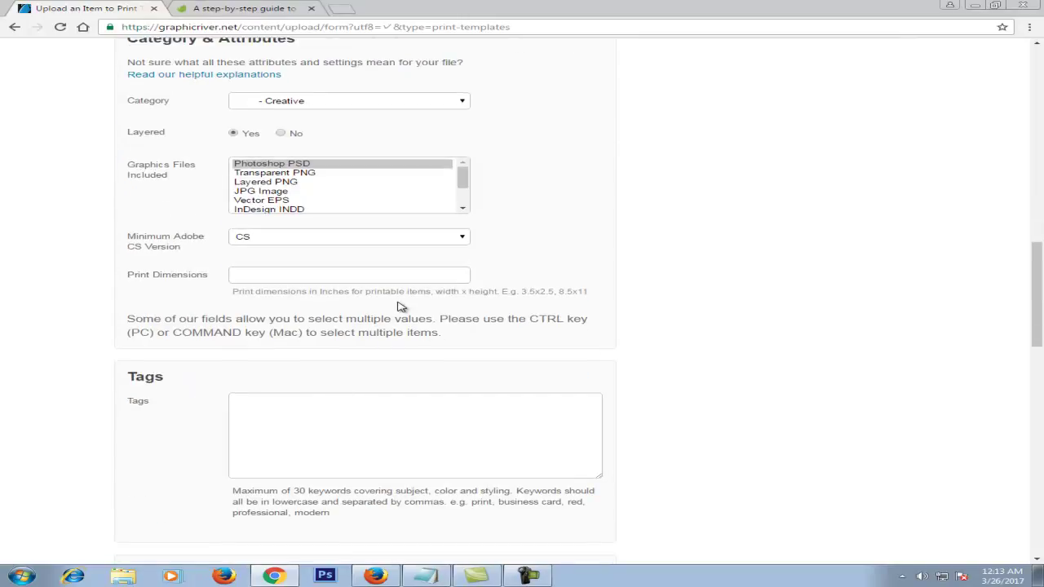
{"action": "left_click", "coordinate": [365, 240]}
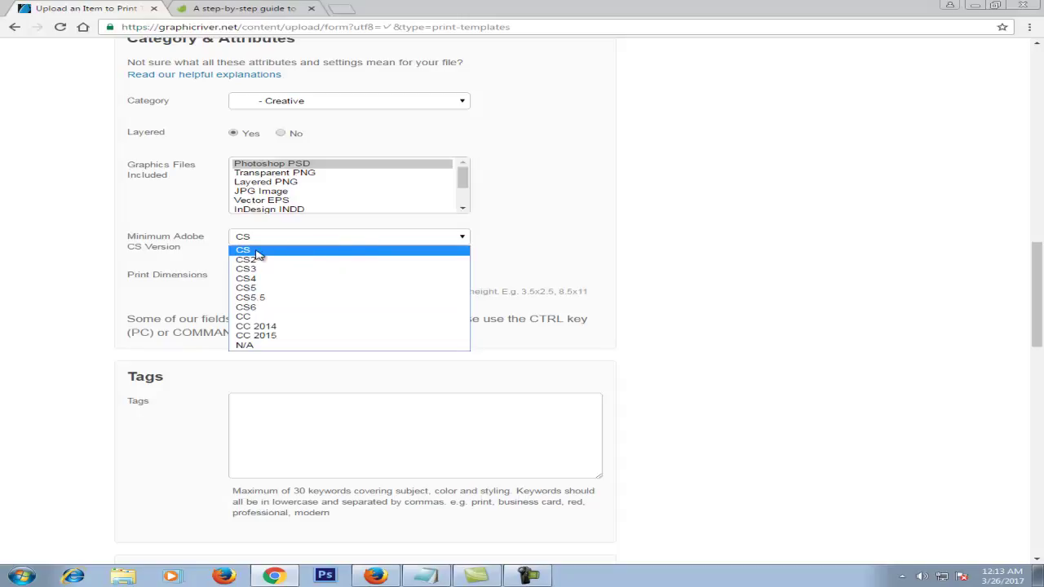
{"action": "left_click", "coordinate": [255, 251]}
{"action": "left_click", "coordinate": [340, 240]}
- Keep CS as the minimum version and set Print Dimensions to 3.5x2.5
{"action": "left_click", "coordinate": [272, 253]}
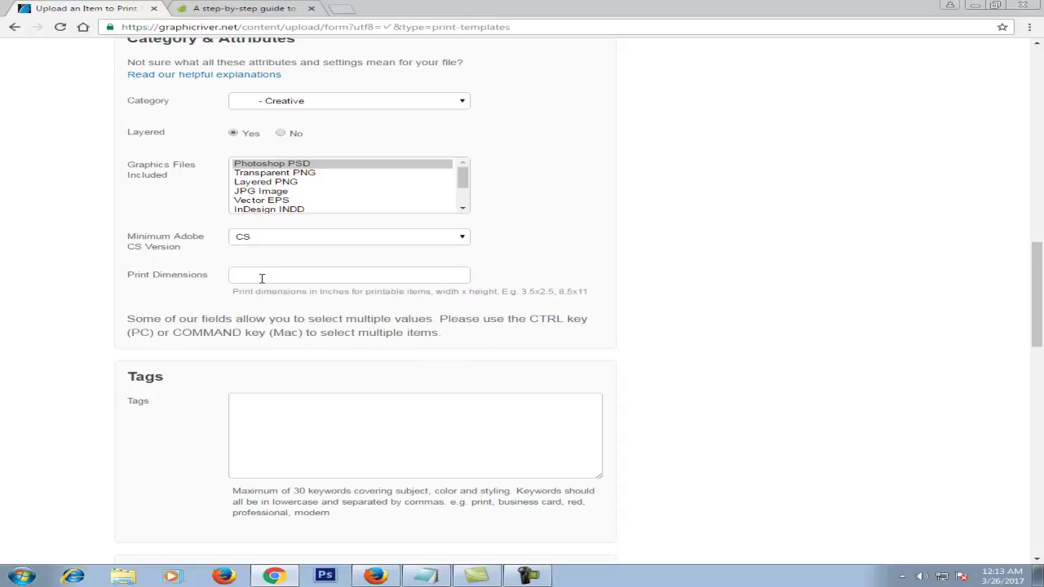
{"action": "left_click_drag", "start_coordinate": [521, 292], "coordinate": [553, 292]}
{"action": "right_click", "coordinate": [542, 294]}
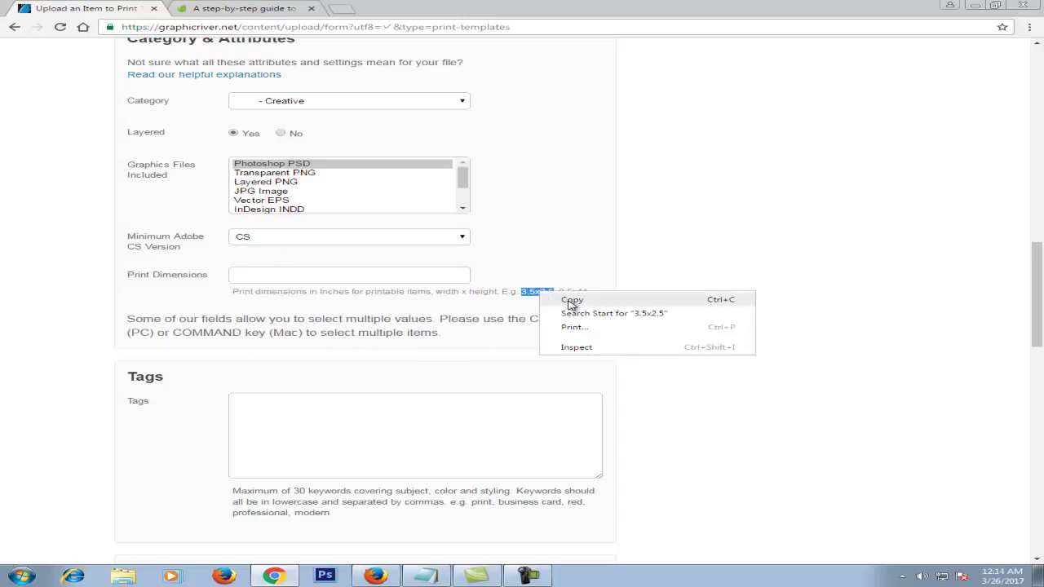
{"action": "left_click", "coordinate": [572, 299]}
{"action": "right_click", "coordinate": [292, 279]}
{"action": "left_click", "coordinate": [337, 349]}
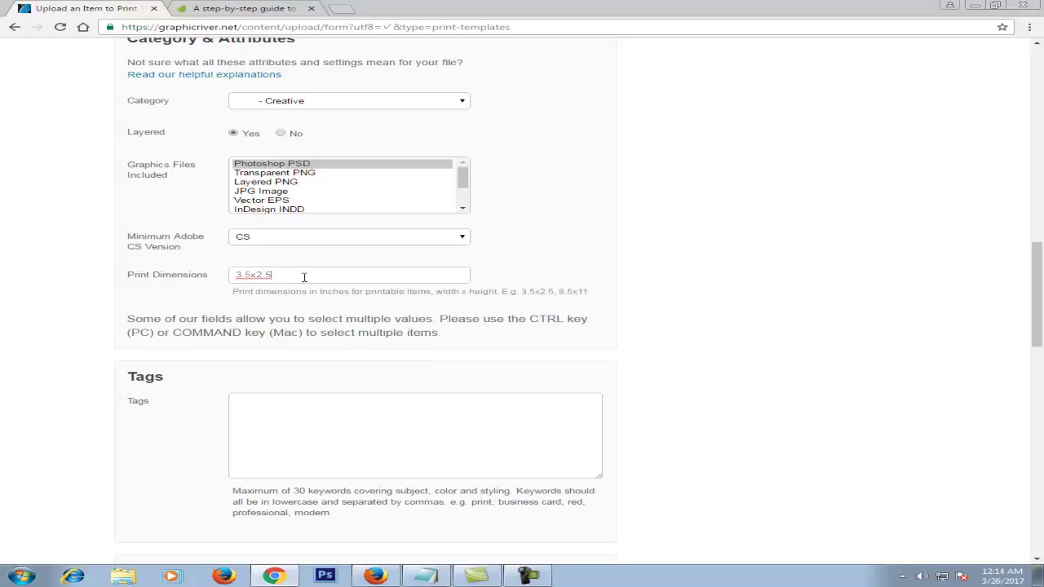
- Fill Tags with the example keywords print, business card, red, professional, modern, then add creative and color
{"action": "scroll", "coordinate": [269, 359], "scroll_direction": "down", "scroll_amount": 1}
{"action": "left_click", "coordinate": [446, 351]}
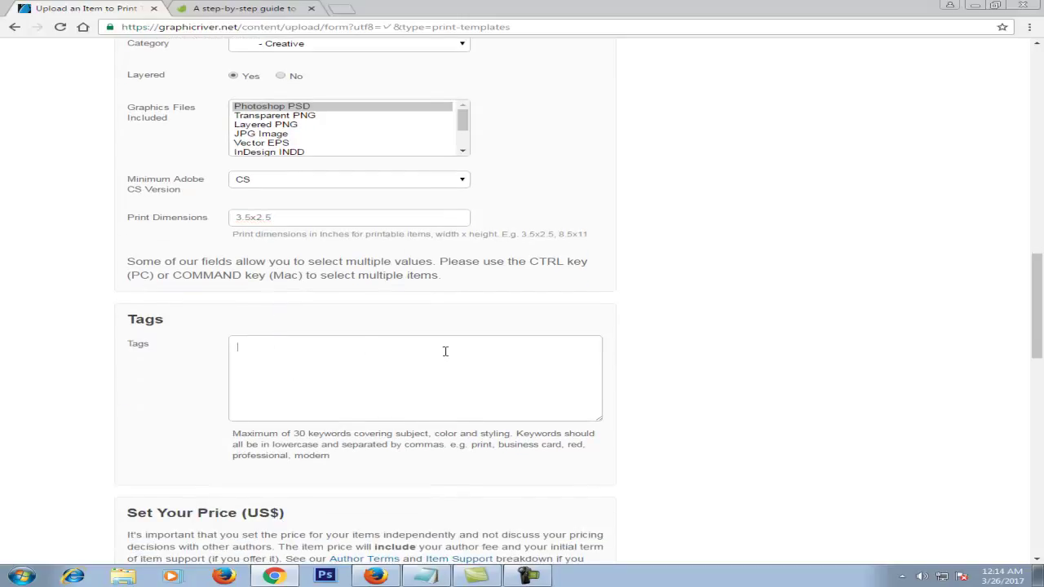
{"action": "scroll", "coordinate": [391, 347], "scroll_direction": "down", "scroll_amount": 1}
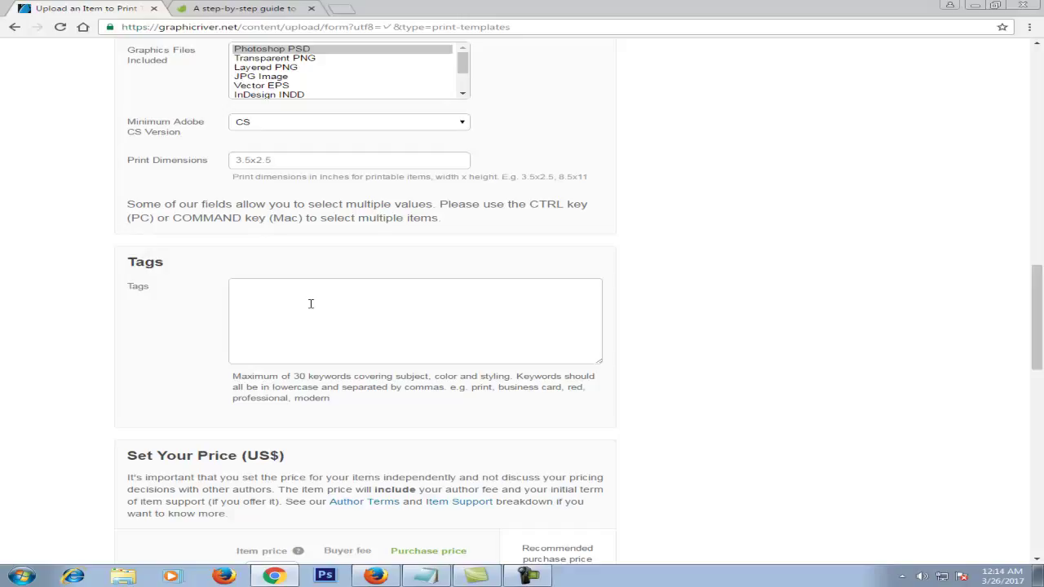
{"action": "left_click_drag", "start_coordinate": [469, 388], "coordinate": [503, 403]}
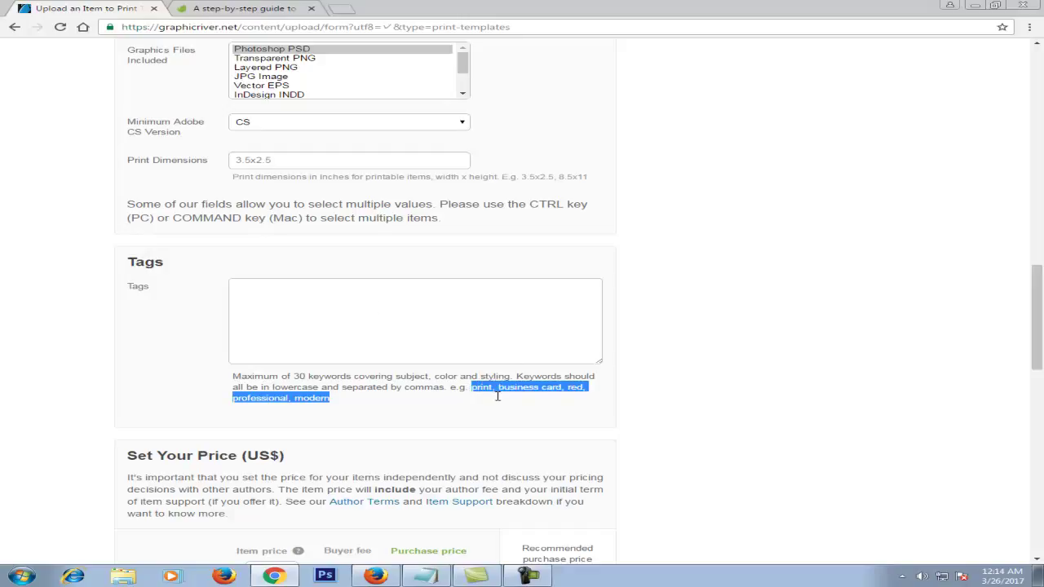
{"action": "key", "text": "ctrl+c"}
{"action": "left_click", "coordinate": [413, 317]}
{"action": "key", "text": "ctrl+v"}
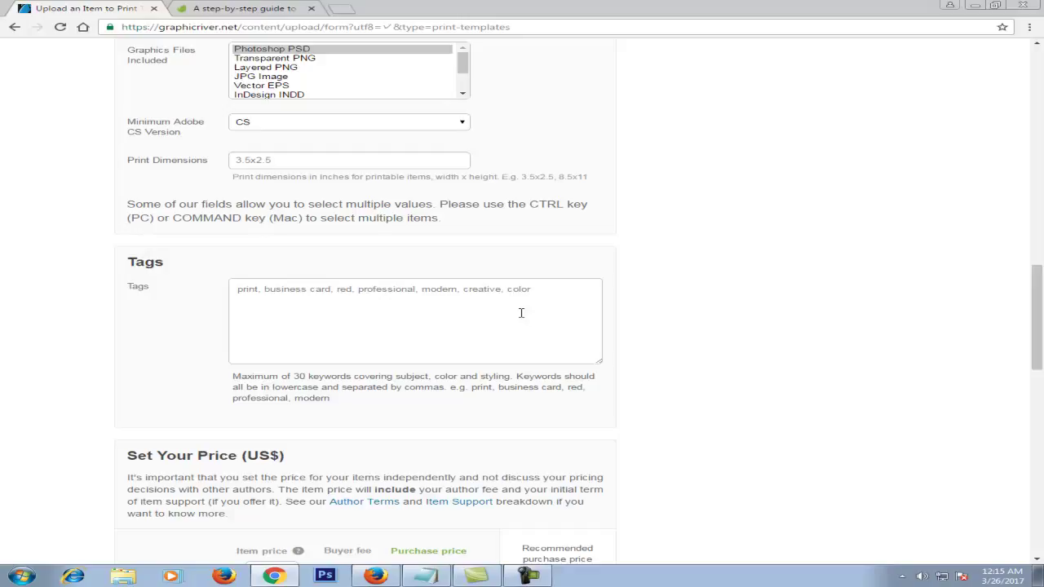
{"action": "left_click", "coordinate": [561, 305]}
- Enter 5 for the Regular License and 100 for the Extended License, totaling $6 and $150
{"action": "scroll", "coordinate": [531, 298], "scroll_direction": "down", "scroll_amount": 3}
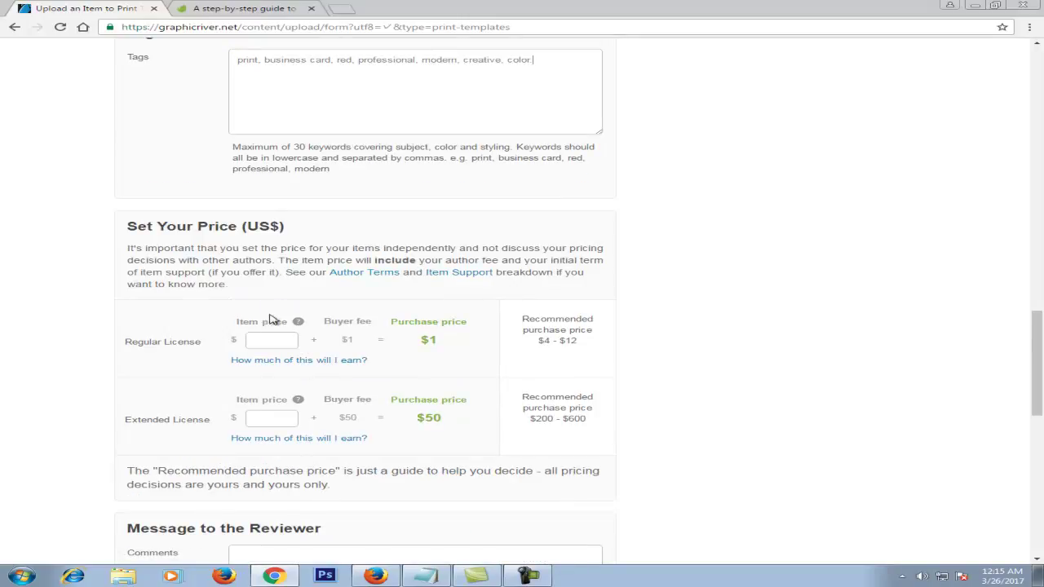
{"action": "scroll", "coordinate": [186, 321], "scroll_direction": "down", "scroll_amount": 1}
{"action": "scroll", "coordinate": [163, 285], "scroll_direction": "down", "scroll_amount": 1}
{"action": "triple_click", "coordinate": [137, 233]}
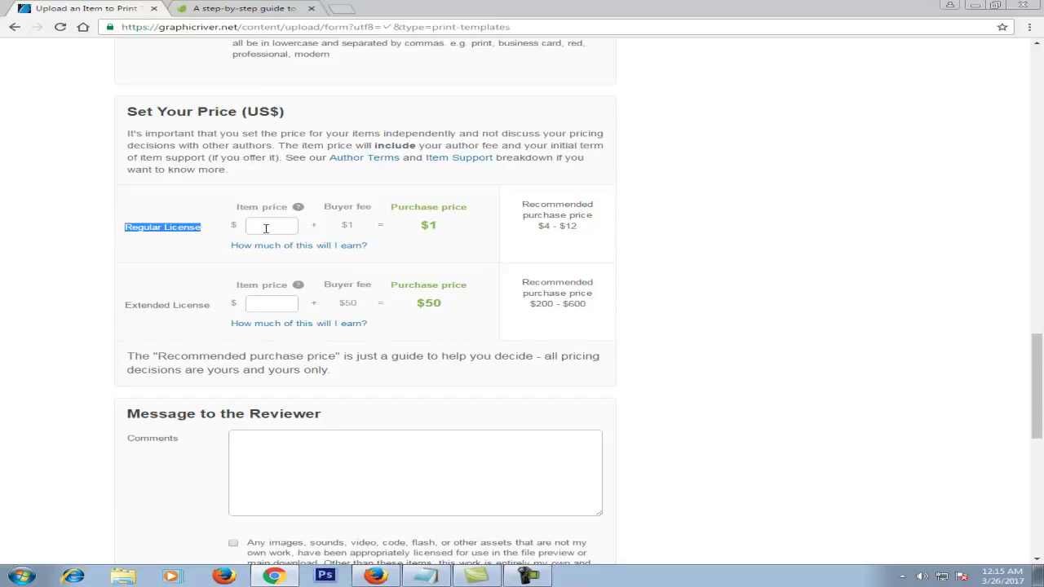
{"action": "left_click", "coordinate": [266, 229]}
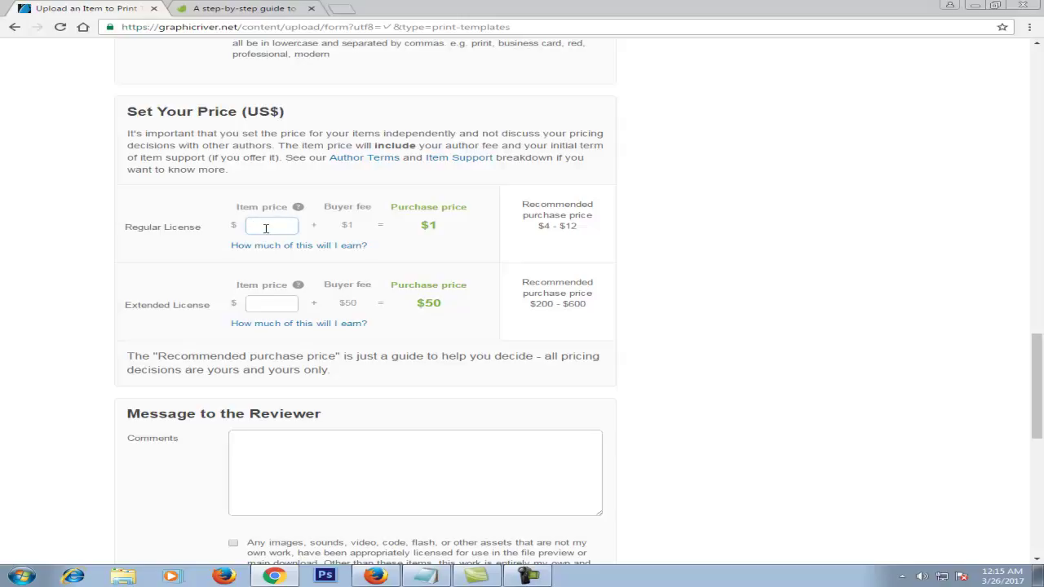
{"action": "type", "text": "5"}
{"action": "key", "text": "Tab"}
{"action": "scroll", "coordinate": [156, 265], "scroll_direction": "down", "scroll_amount": 1}
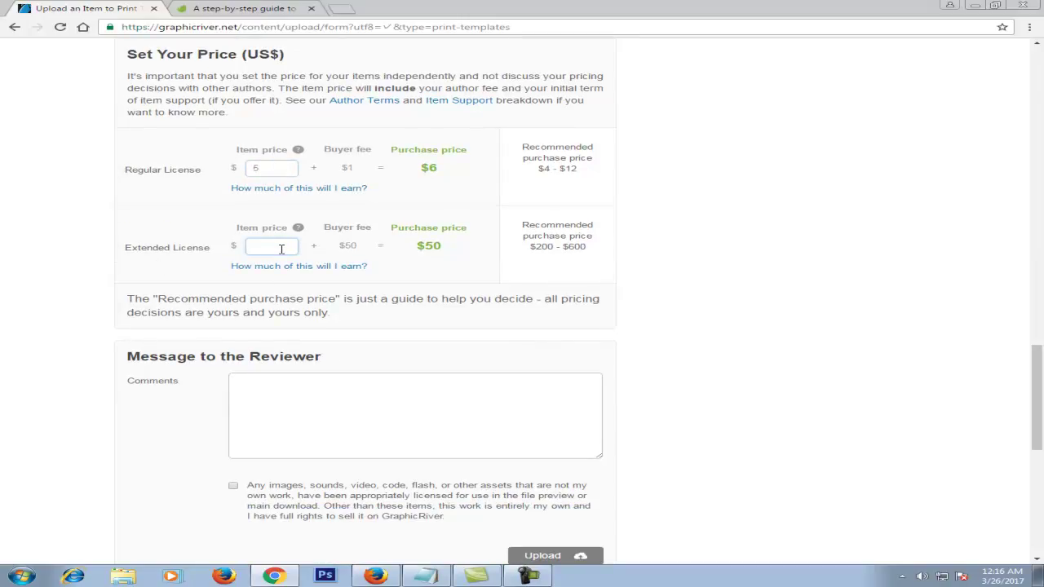
{"action": "type", "text": "100"}
{"action": "left_click_drag", "start_coordinate": [289, 249], "coordinate": [228, 266]}
{"action": "scroll", "coordinate": [289, 328], "scroll_direction": "down", "scroll_amount": 2}
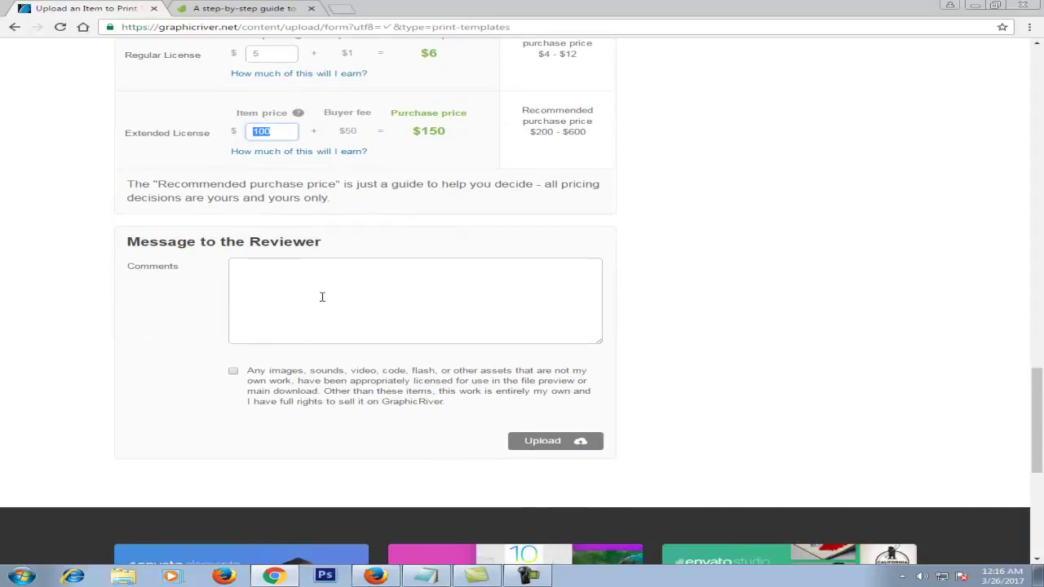
- Write 'Thank You' to the reviewer, accept the licensing declaration and upload the item
{"action": "left_click", "coordinate": [322, 297]}
{"action": "type", "text": "Thank You."}
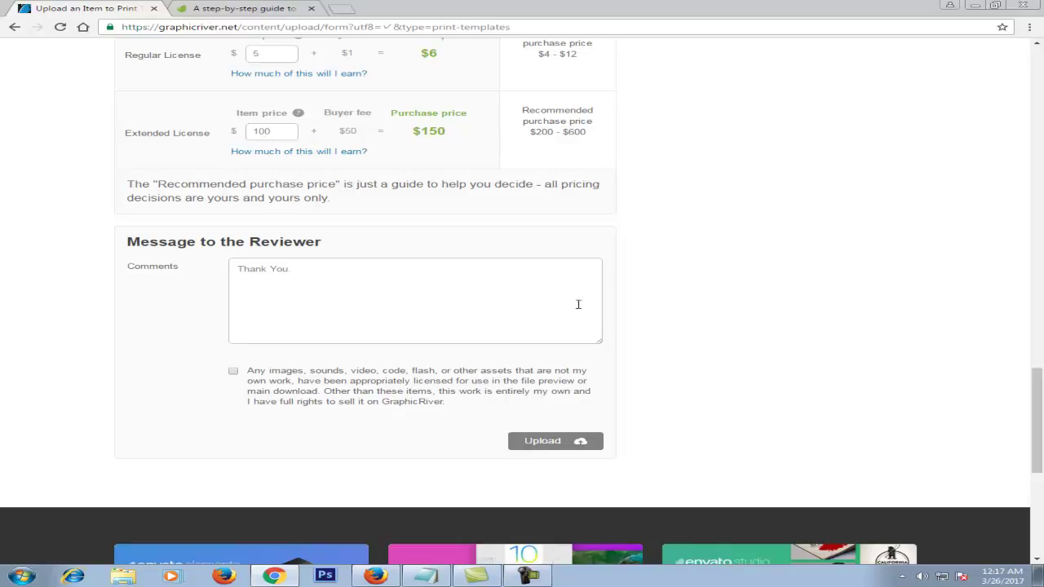
{"action": "left_click", "coordinate": [232, 372]}
{"action": "left_click", "coordinate": [539, 440]}
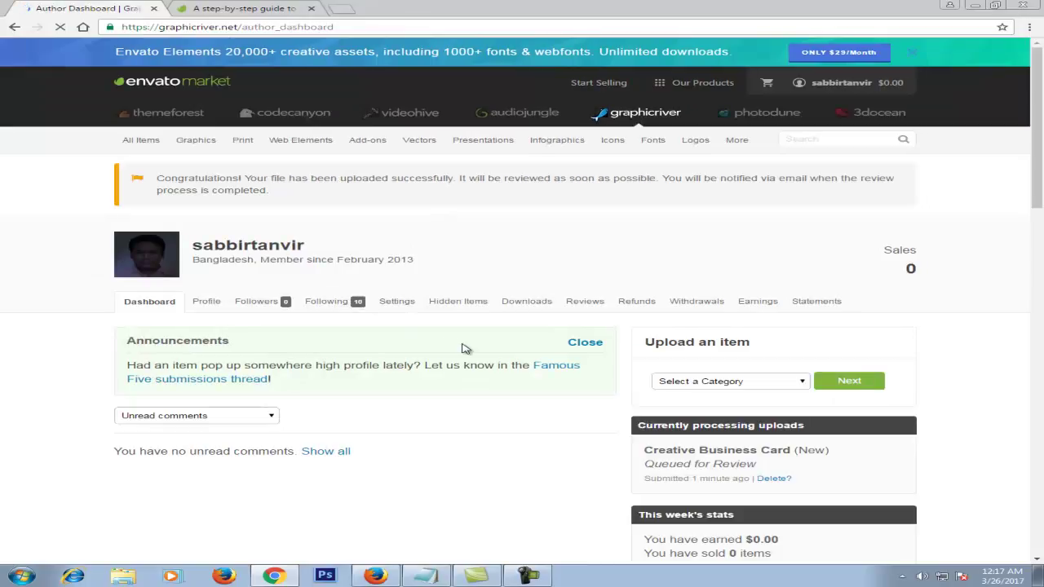
- Review the author dashboard, highlighting the 'Creative Business Card' title queued for review
{"action": "scroll", "coordinate": [471, 376], "scroll_direction": "down", "scroll_amount": 2}
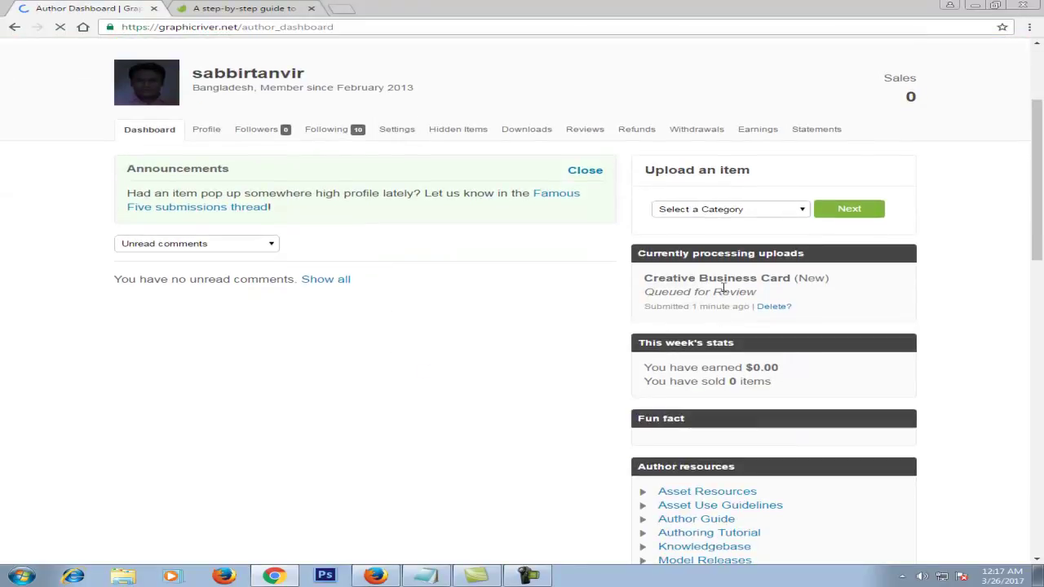
{"action": "left_click_drag", "start_coordinate": [645, 278], "coordinate": [828, 278]}
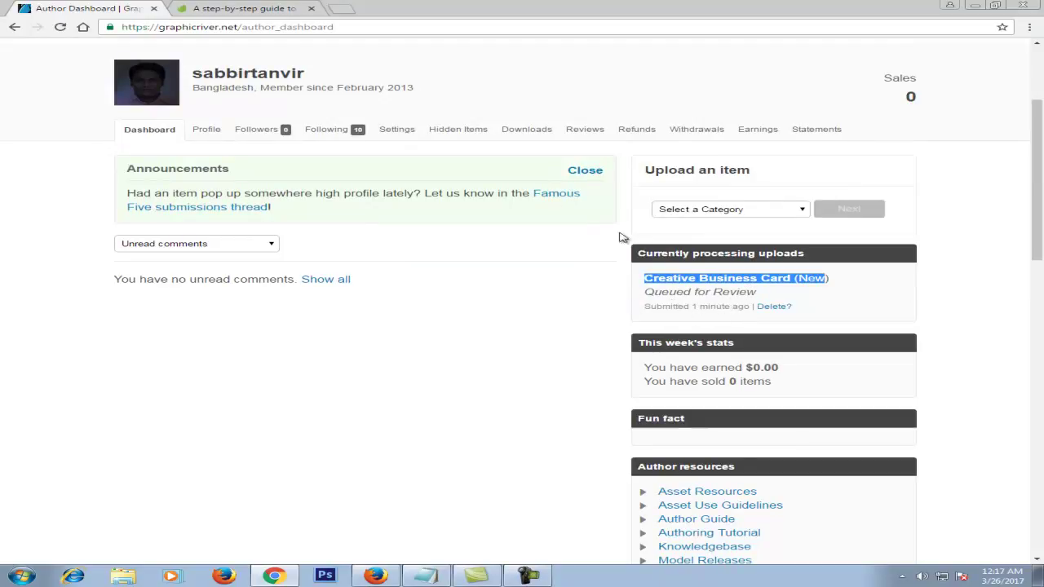
{"action": "scroll", "coordinate": [398, 313], "scroll_direction": "down", "scroll_amount": 1}
{"action": "scroll", "coordinate": [398, 312], "scroll_direction": "down", "scroll_amount": 3}
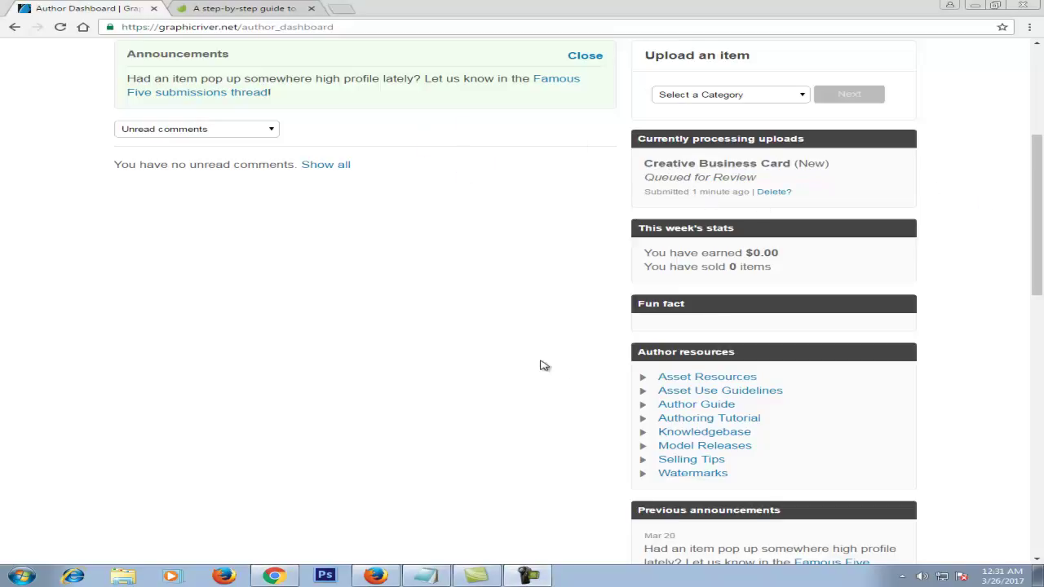
{"action": "scroll", "coordinate": [534, 363], "scroll_direction": "up", "scroll_amount": 1}
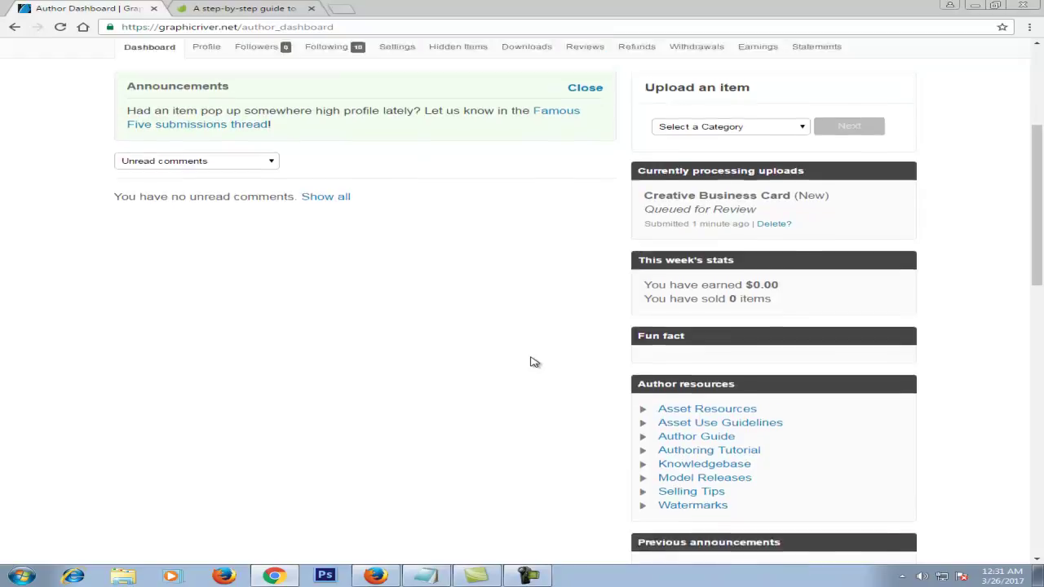
{"action": "scroll", "coordinate": [249, 203], "scroll_direction": "up", "scroll_amount": 2}
{"action": "scroll", "coordinate": [173, 198], "scroll_direction": "up", "scroll_amount": 1}
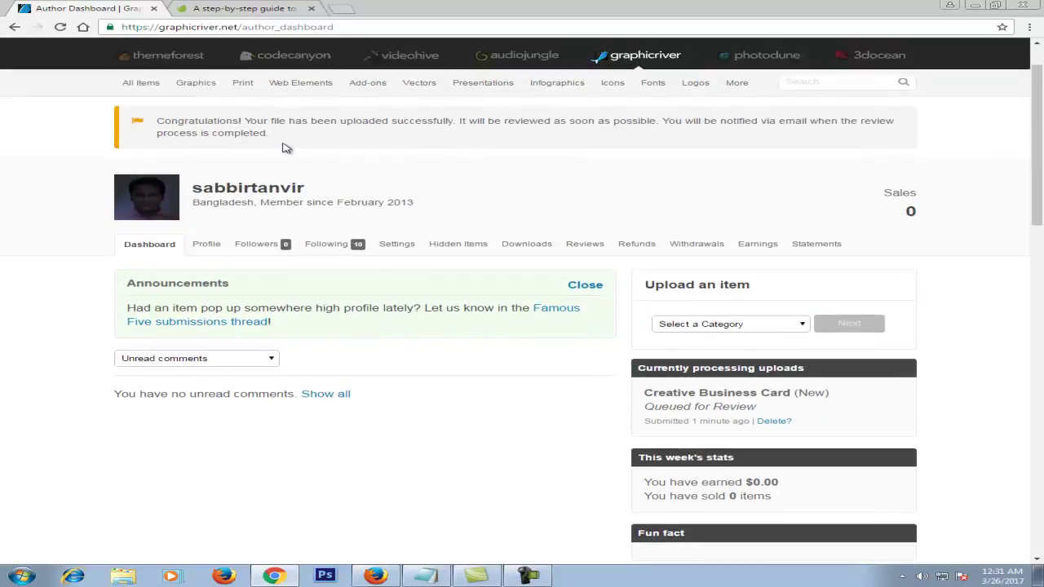